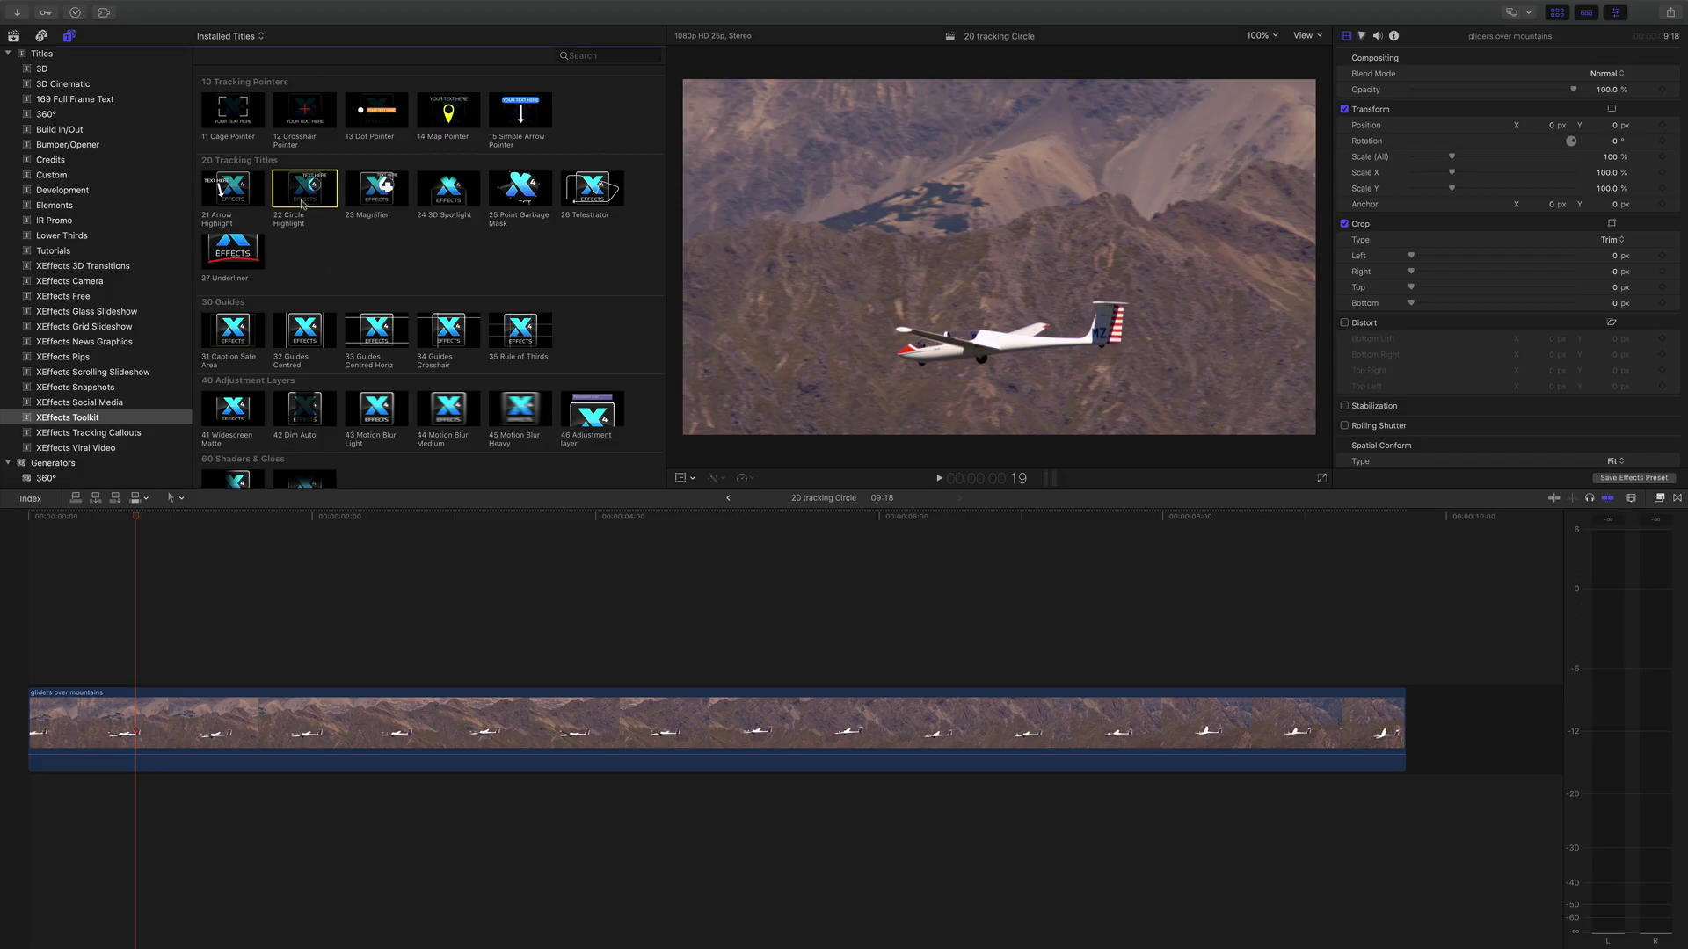
# Add the 22 Circle Highlight title above the glider clip and extend its duration.
pyautogui.moveTo(301, 204); pyautogui.dragTo(119, 675)
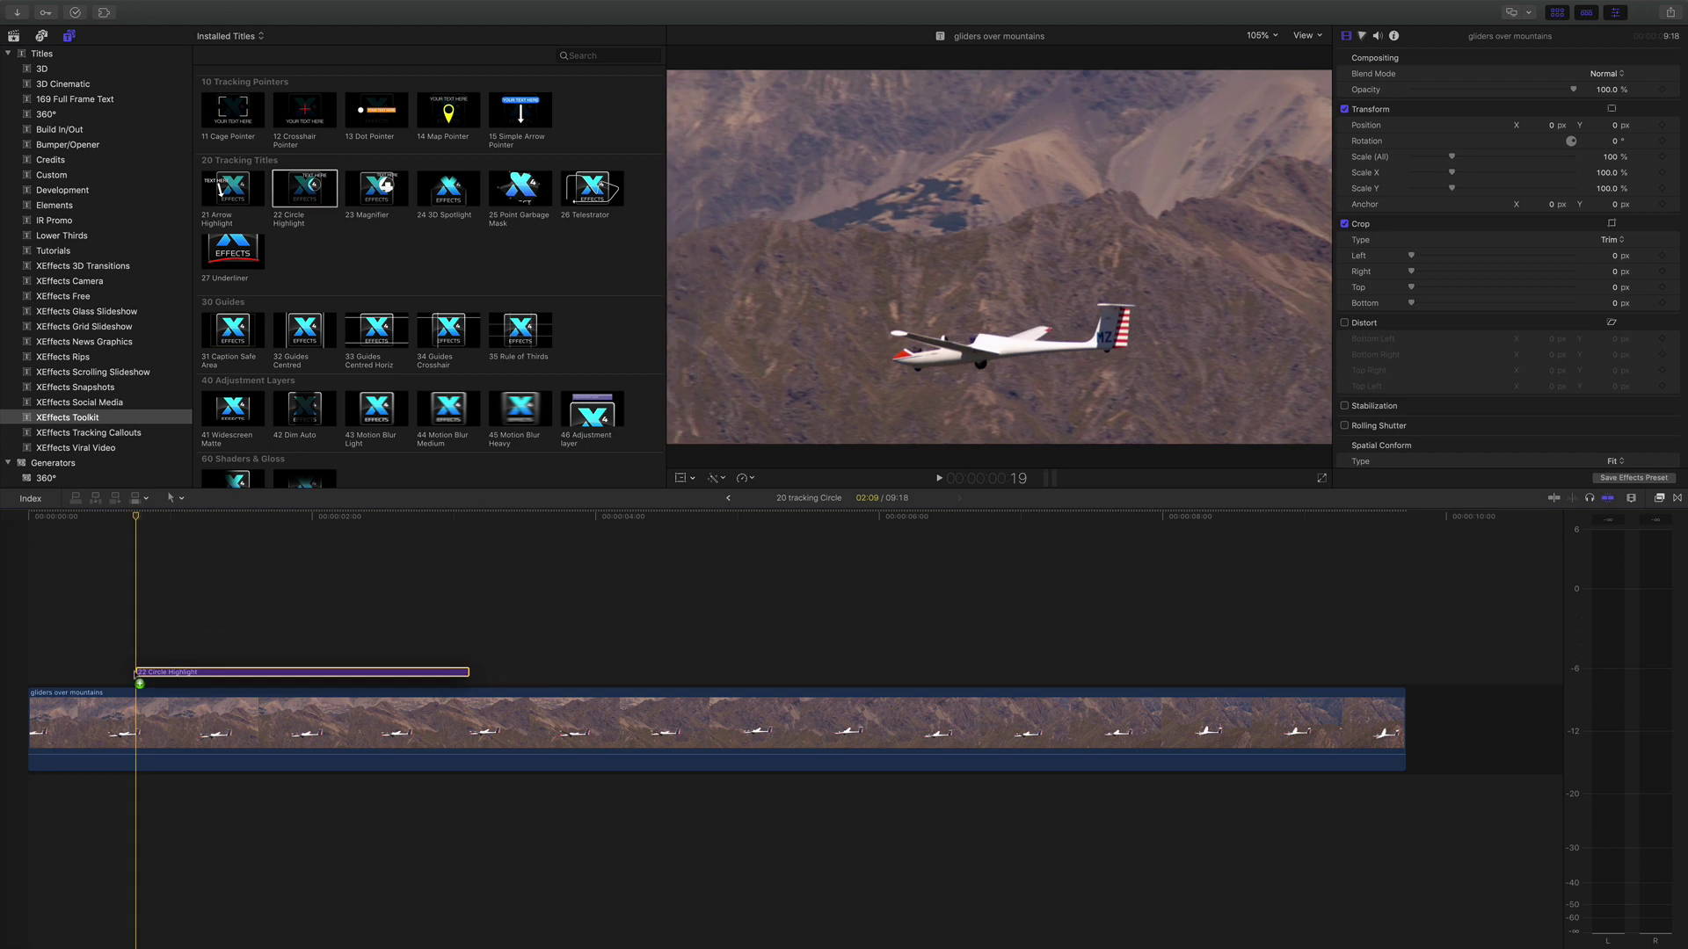
pyautogui.moveTo(470, 676); pyautogui.dragTo(1314, 678)
pyautogui.click(154, 678)
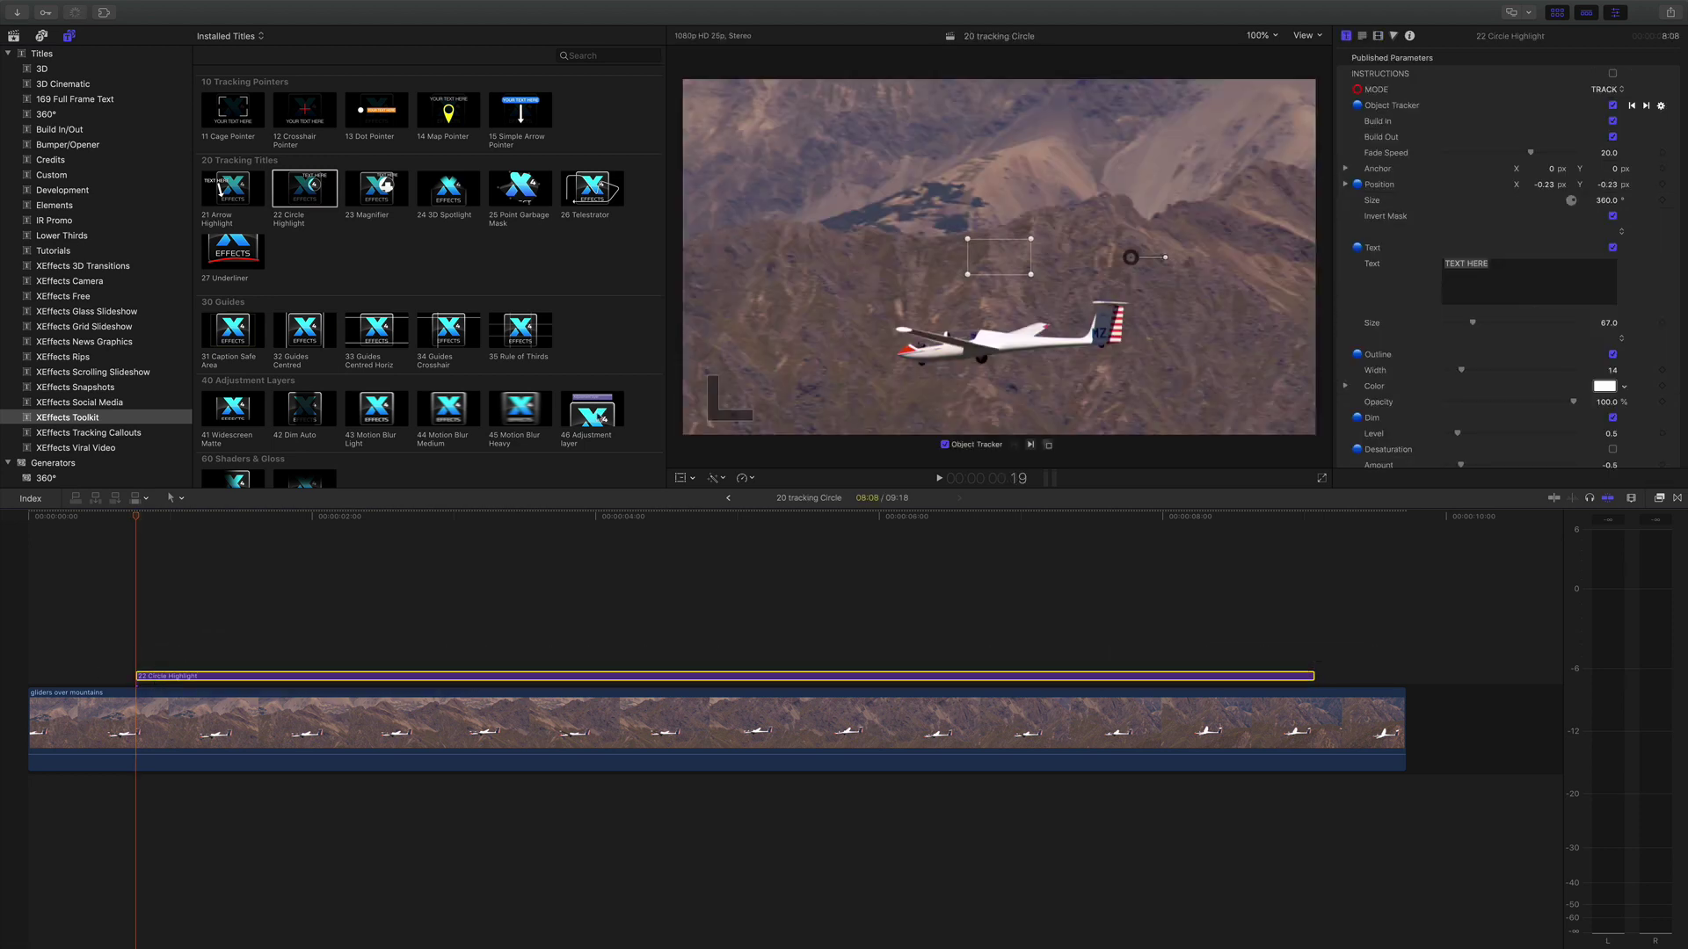
# Fit the tracking box tightly around the glider's tail fin and track it forward.
pyautogui.moveTo(989, 264); pyautogui.dragTo(1107, 314)
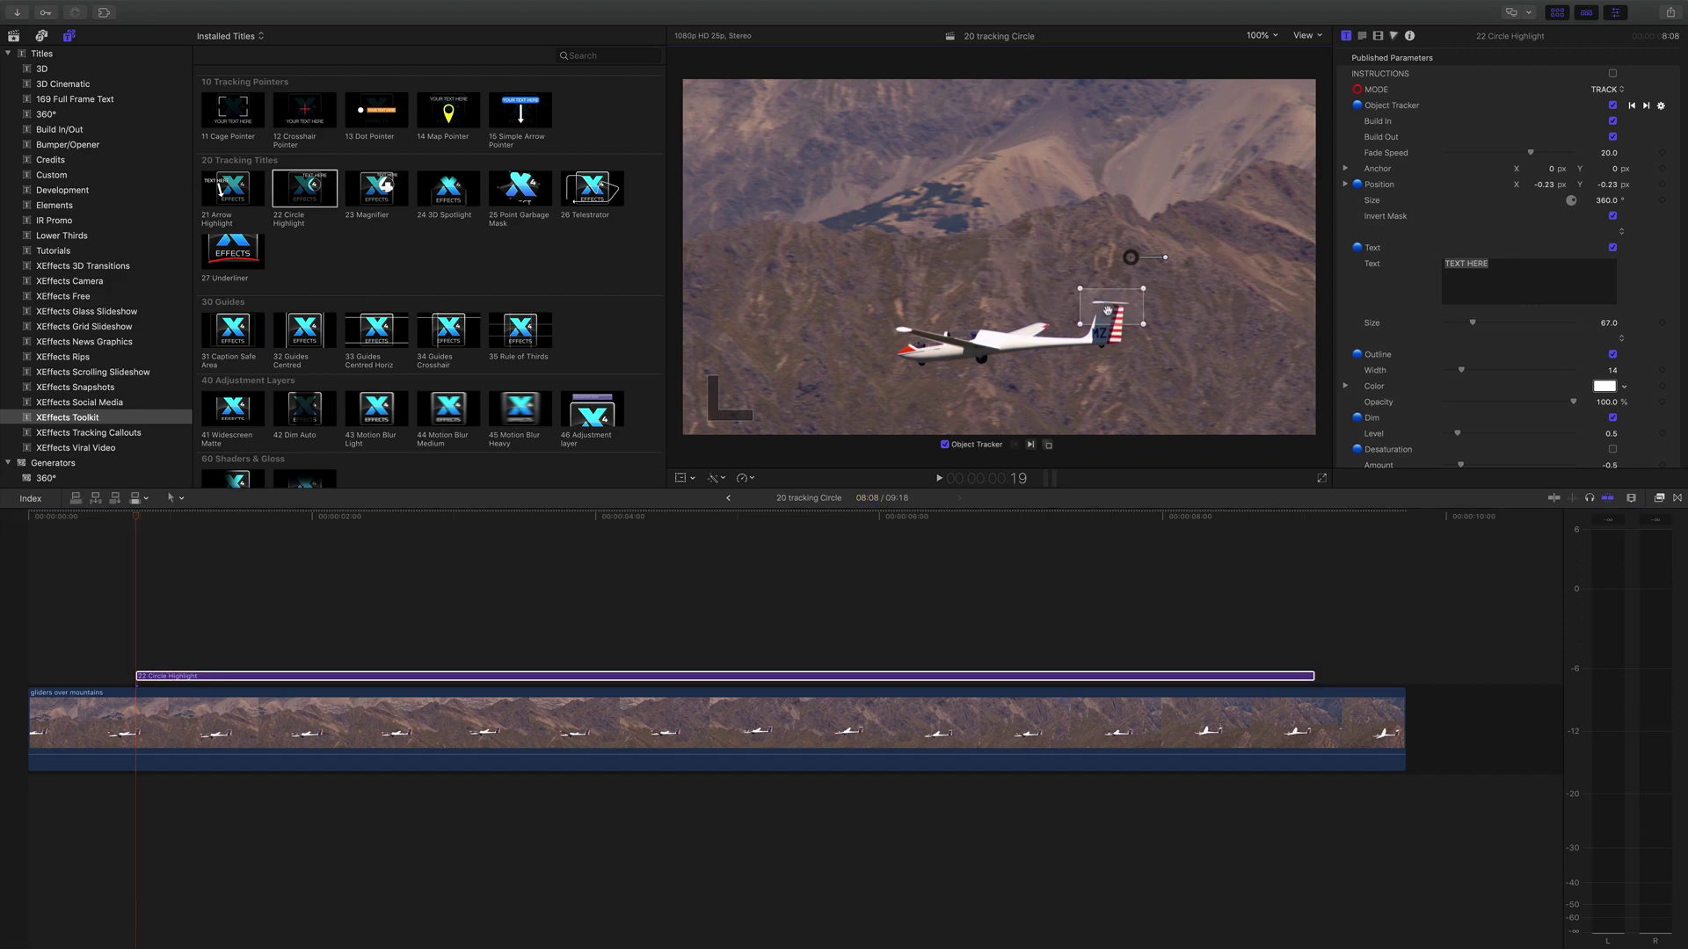
pyautogui.moveTo(1013, 592); pyautogui.dragTo(1033, 592)
pyautogui.moveTo(1157, 592); pyautogui.dragTo(1139, 590)
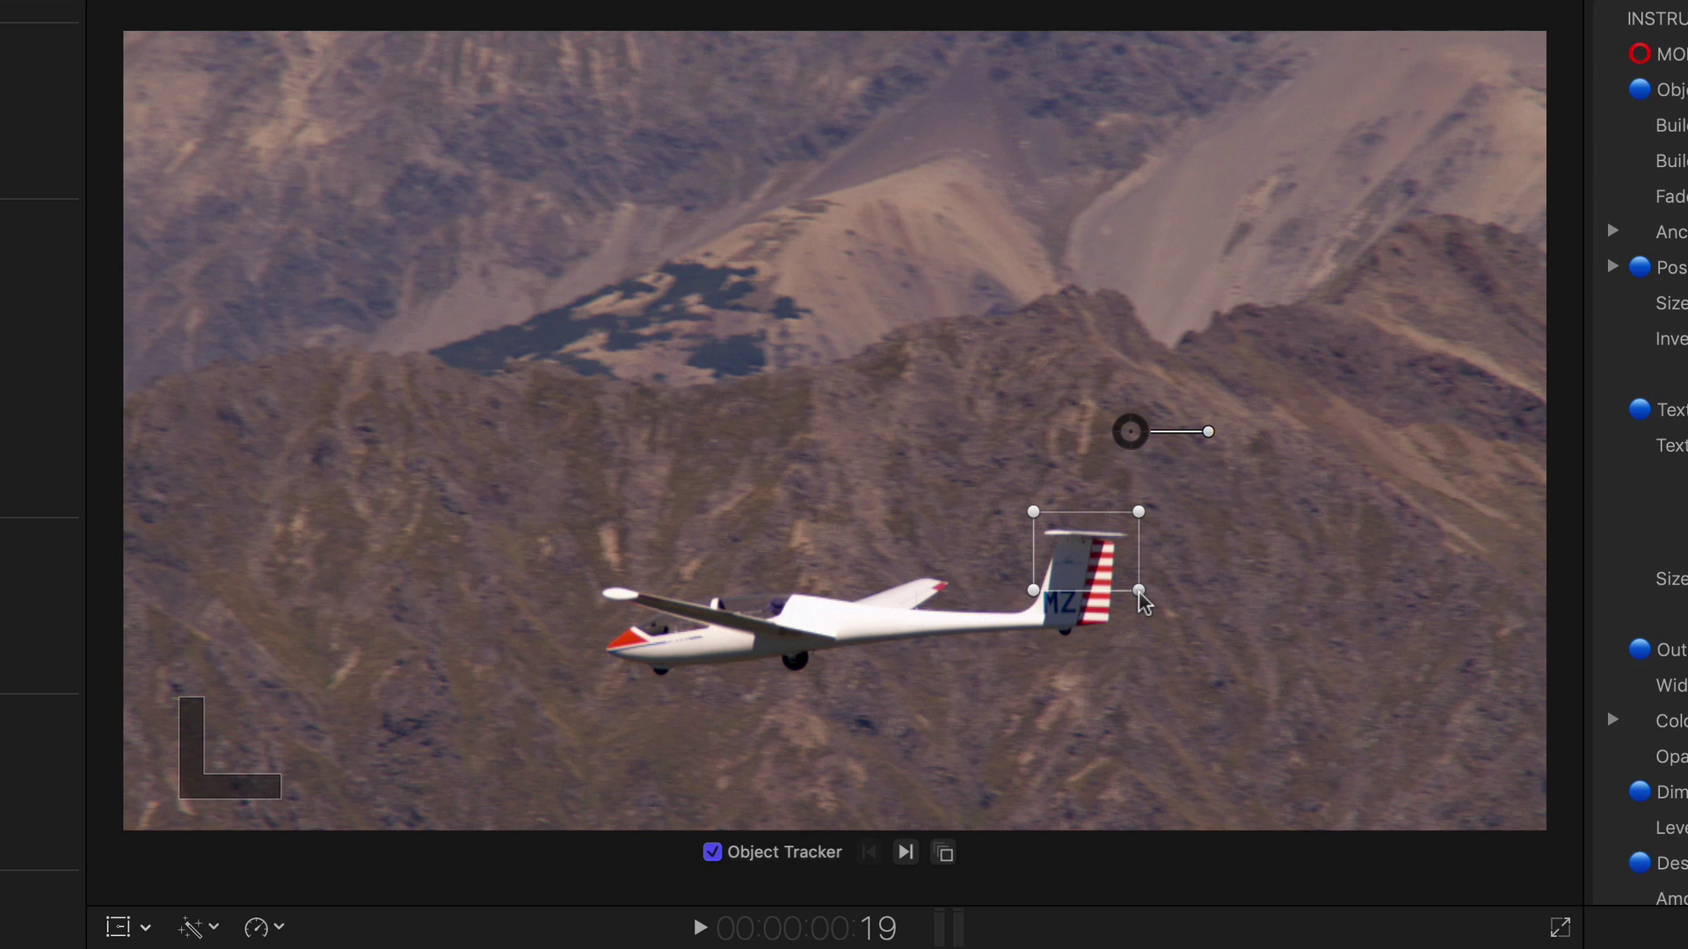
pyautogui.click(906, 852)
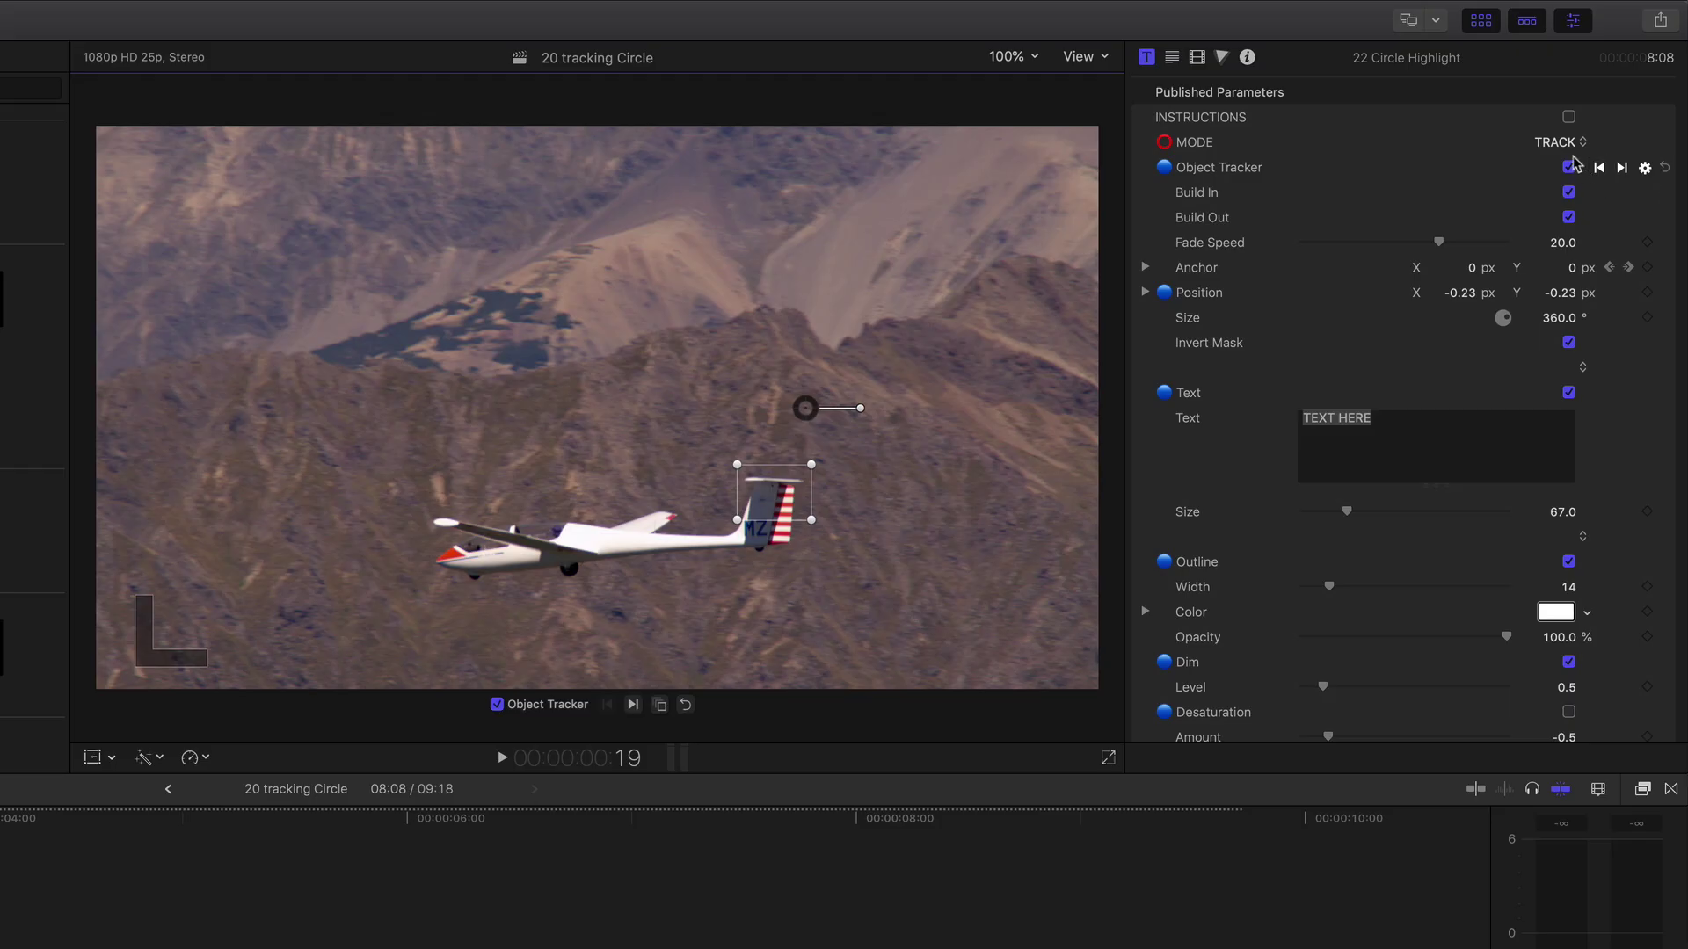
# Set the title MODE to EDIT TEMPLATE, briefly showing then hiding the instructions overlay.
pyautogui.click(1606, 91)
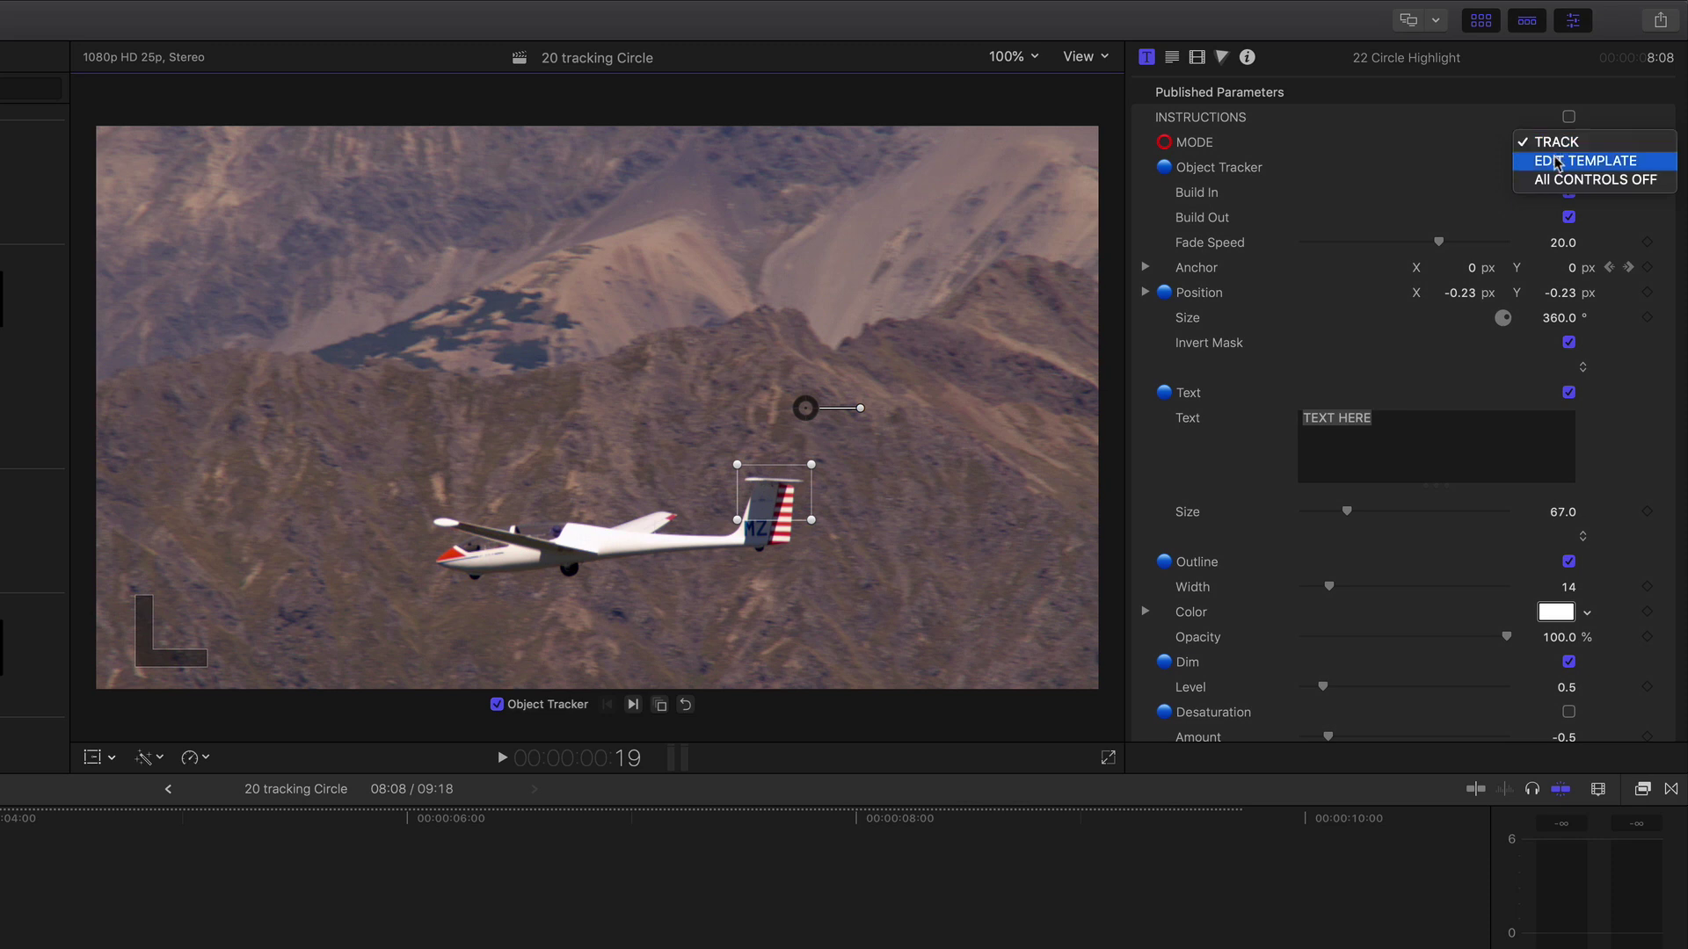
pyautogui.click(1557, 162)
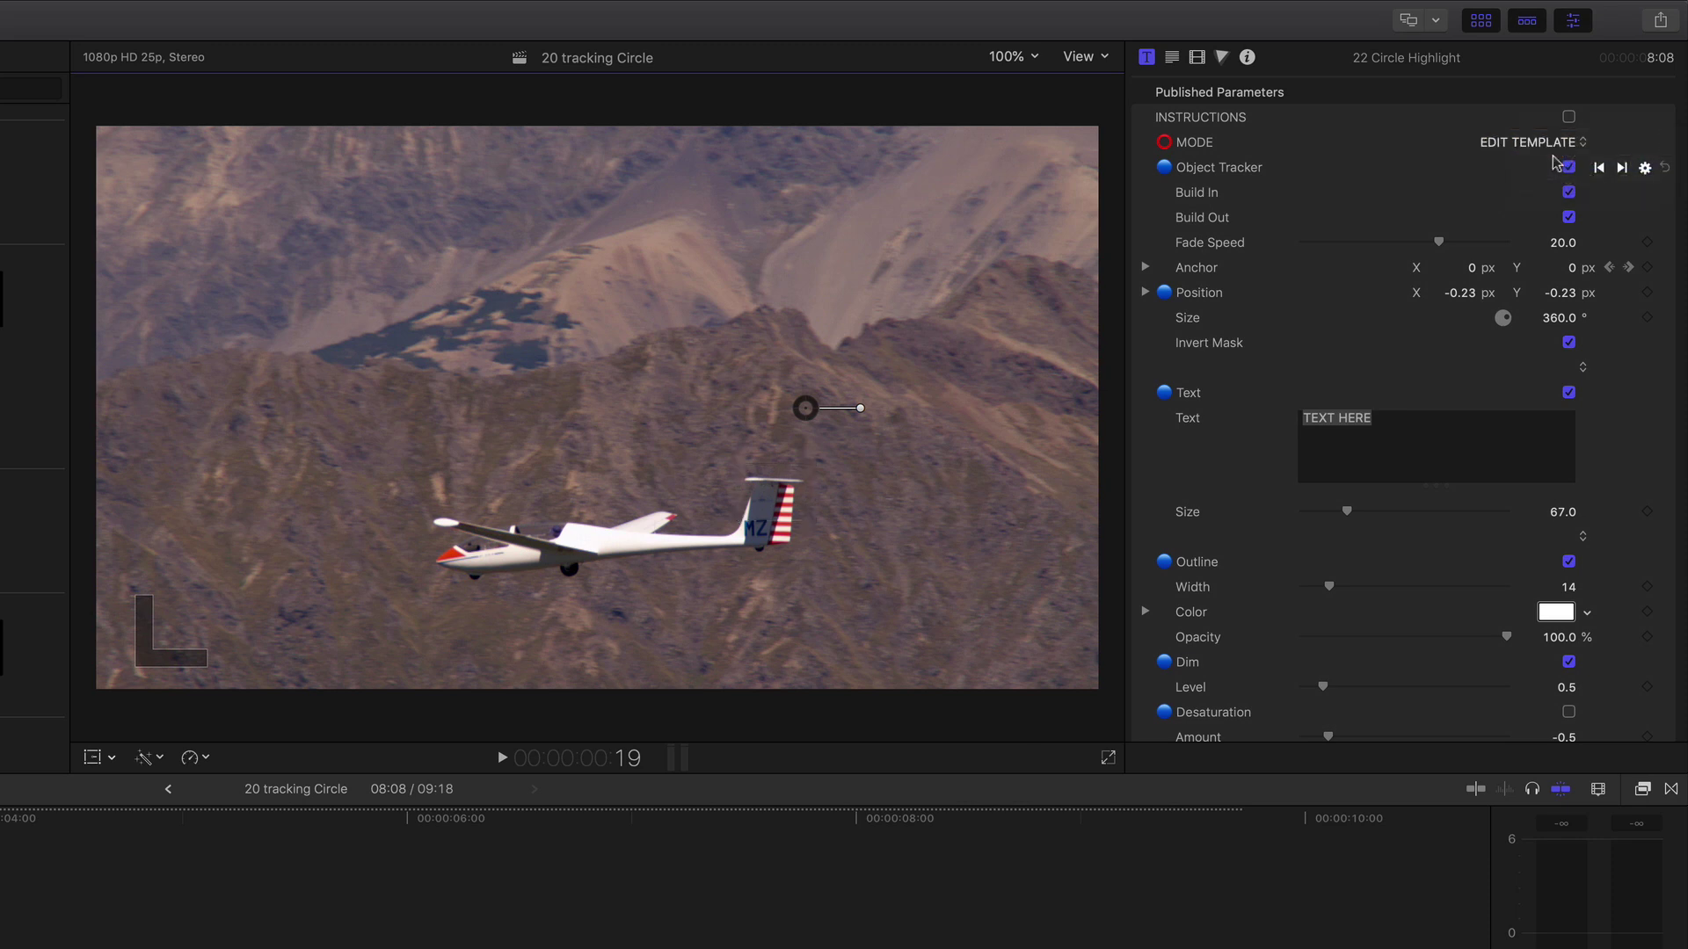
pyautogui.click(1568, 117)
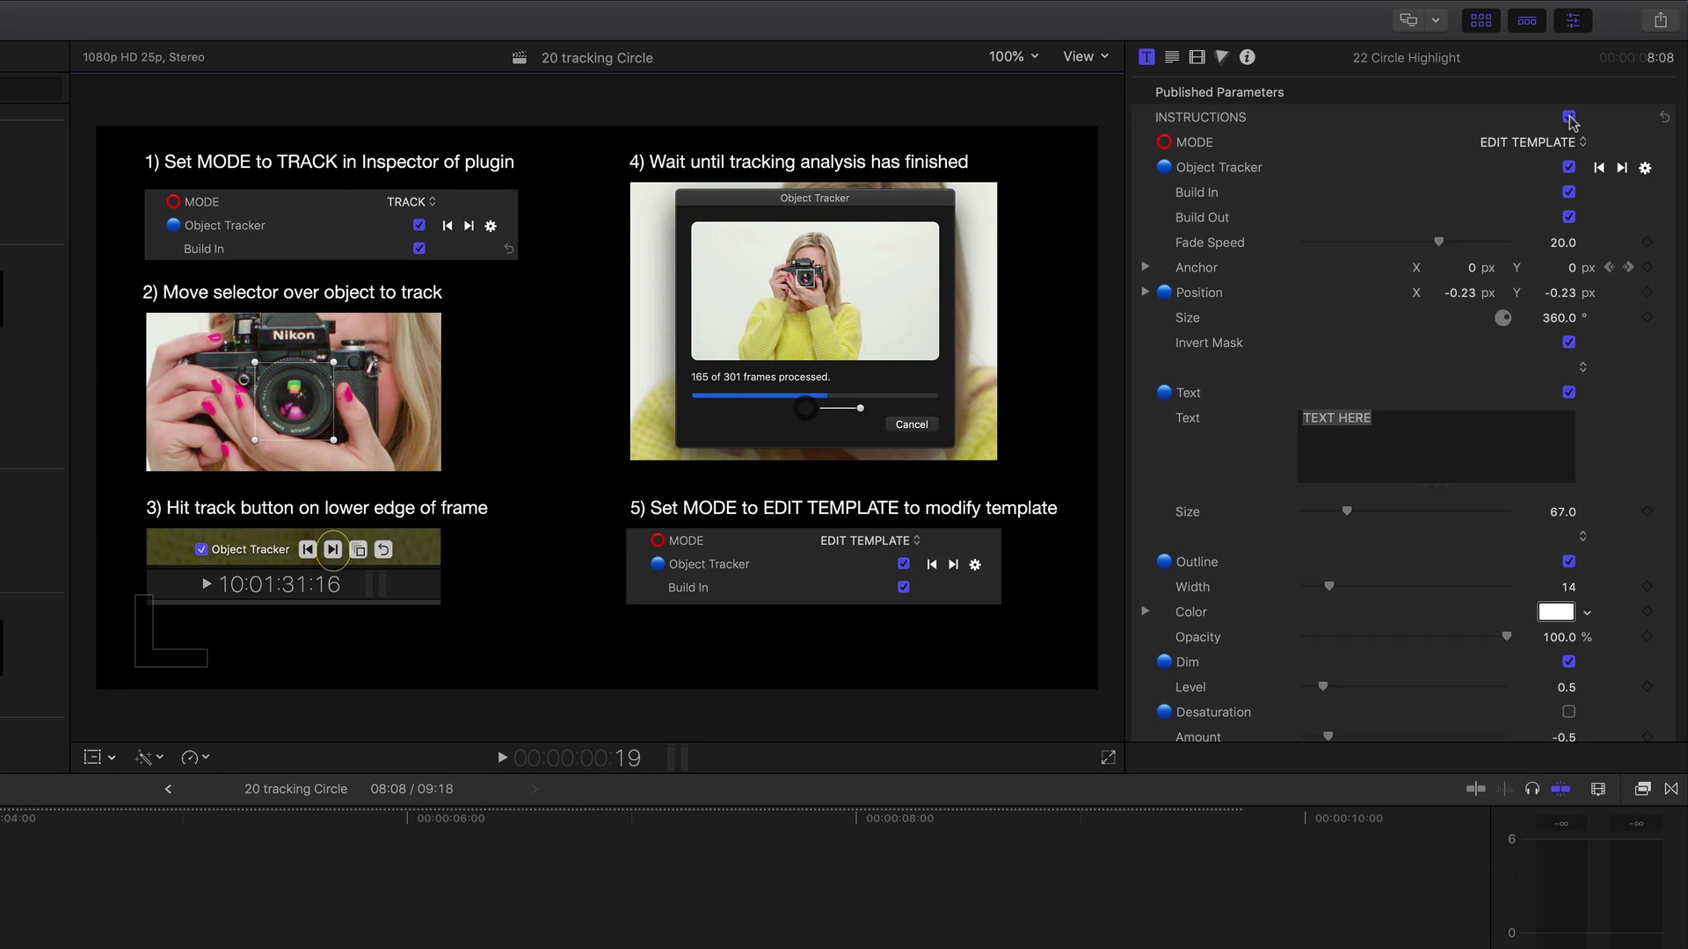
pyautogui.click(1568, 117)
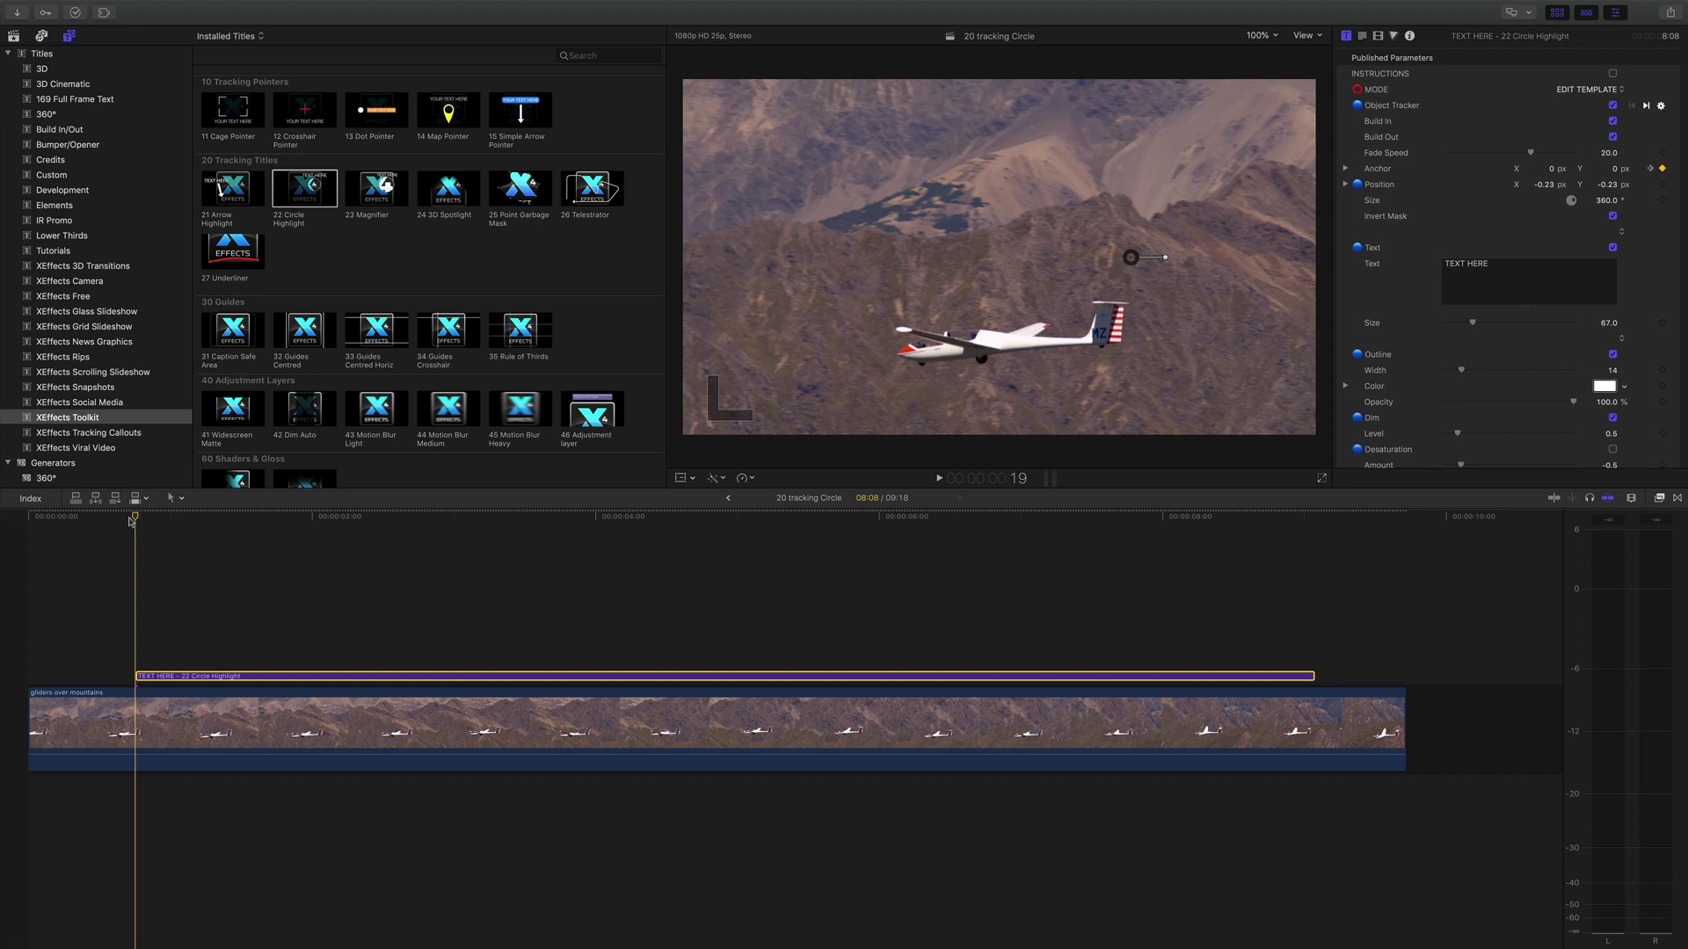
# Place the circle highlight over the glider's tail at a later frame and play to verify tracking.
pyautogui.moveTo(132, 519); pyautogui.dragTo(657, 565)
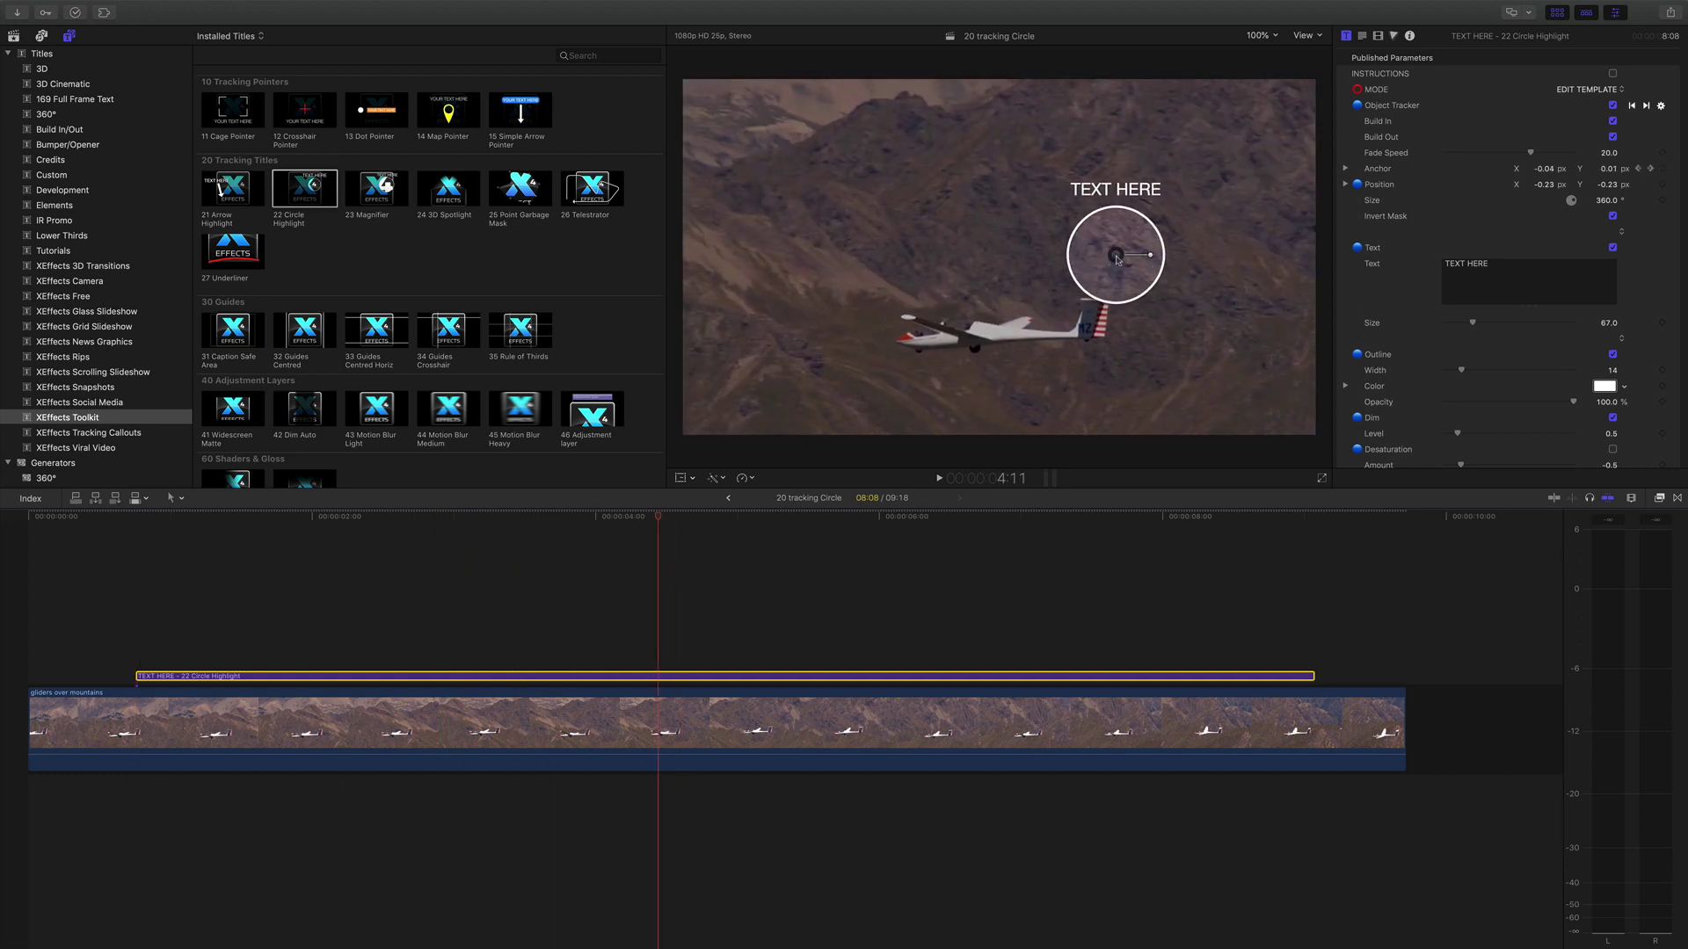
pyautogui.moveTo(1117, 260); pyautogui.dragTo(1097, 312)
pyautogui.press('space')
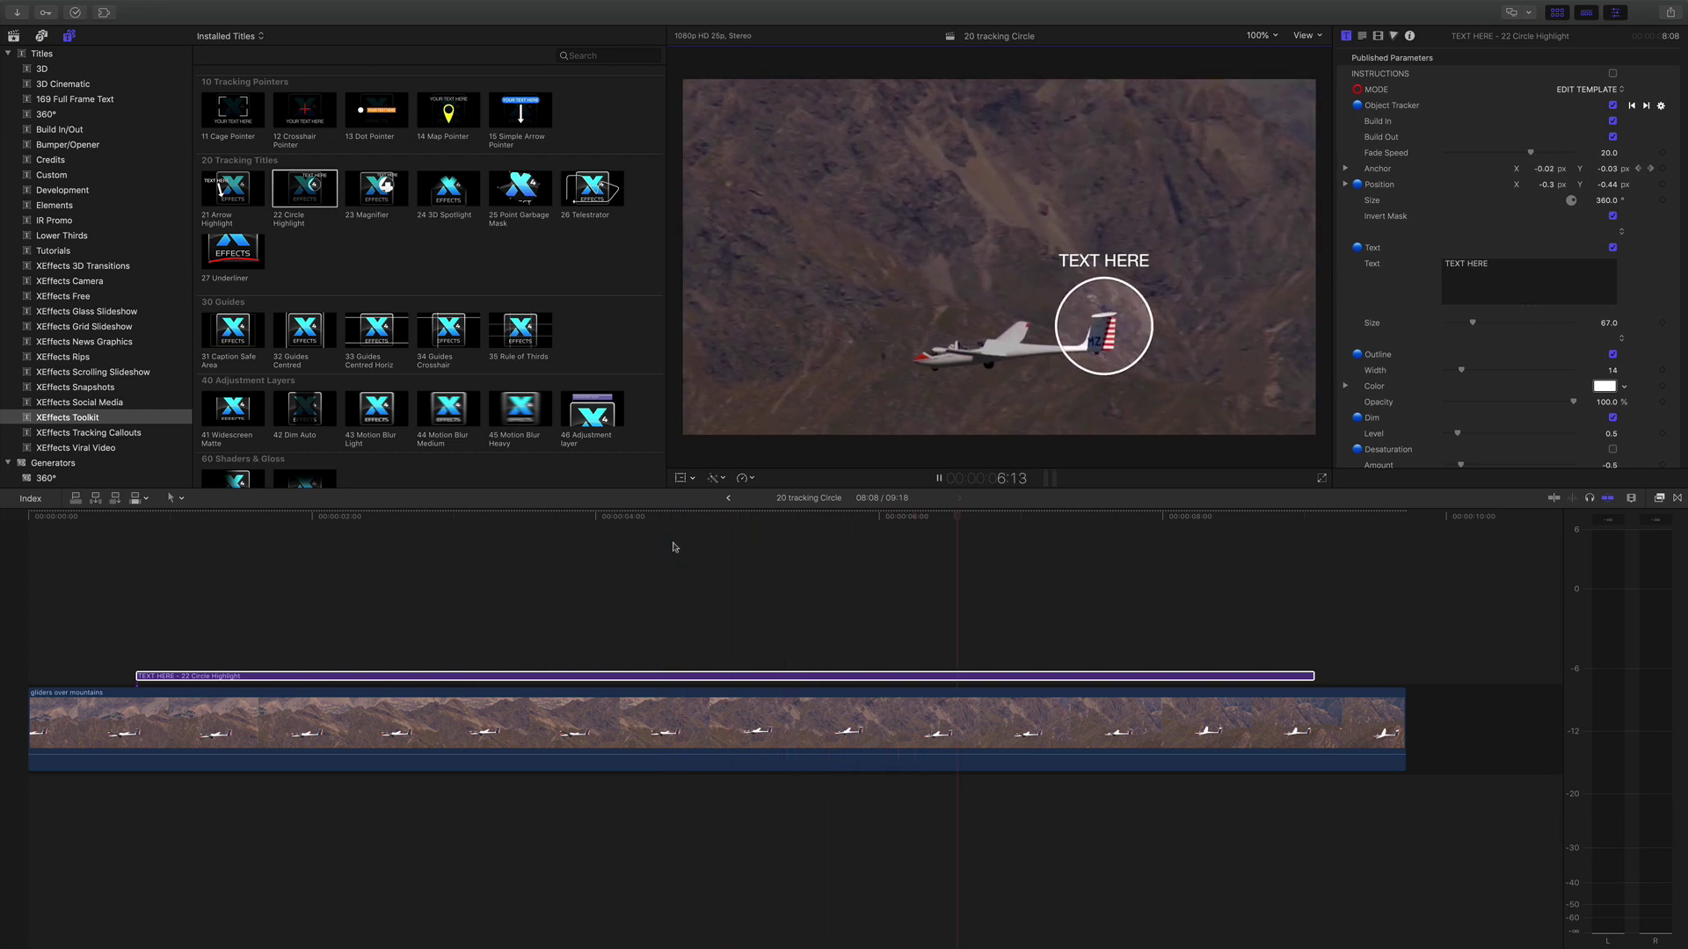
pyautogui.press('space')
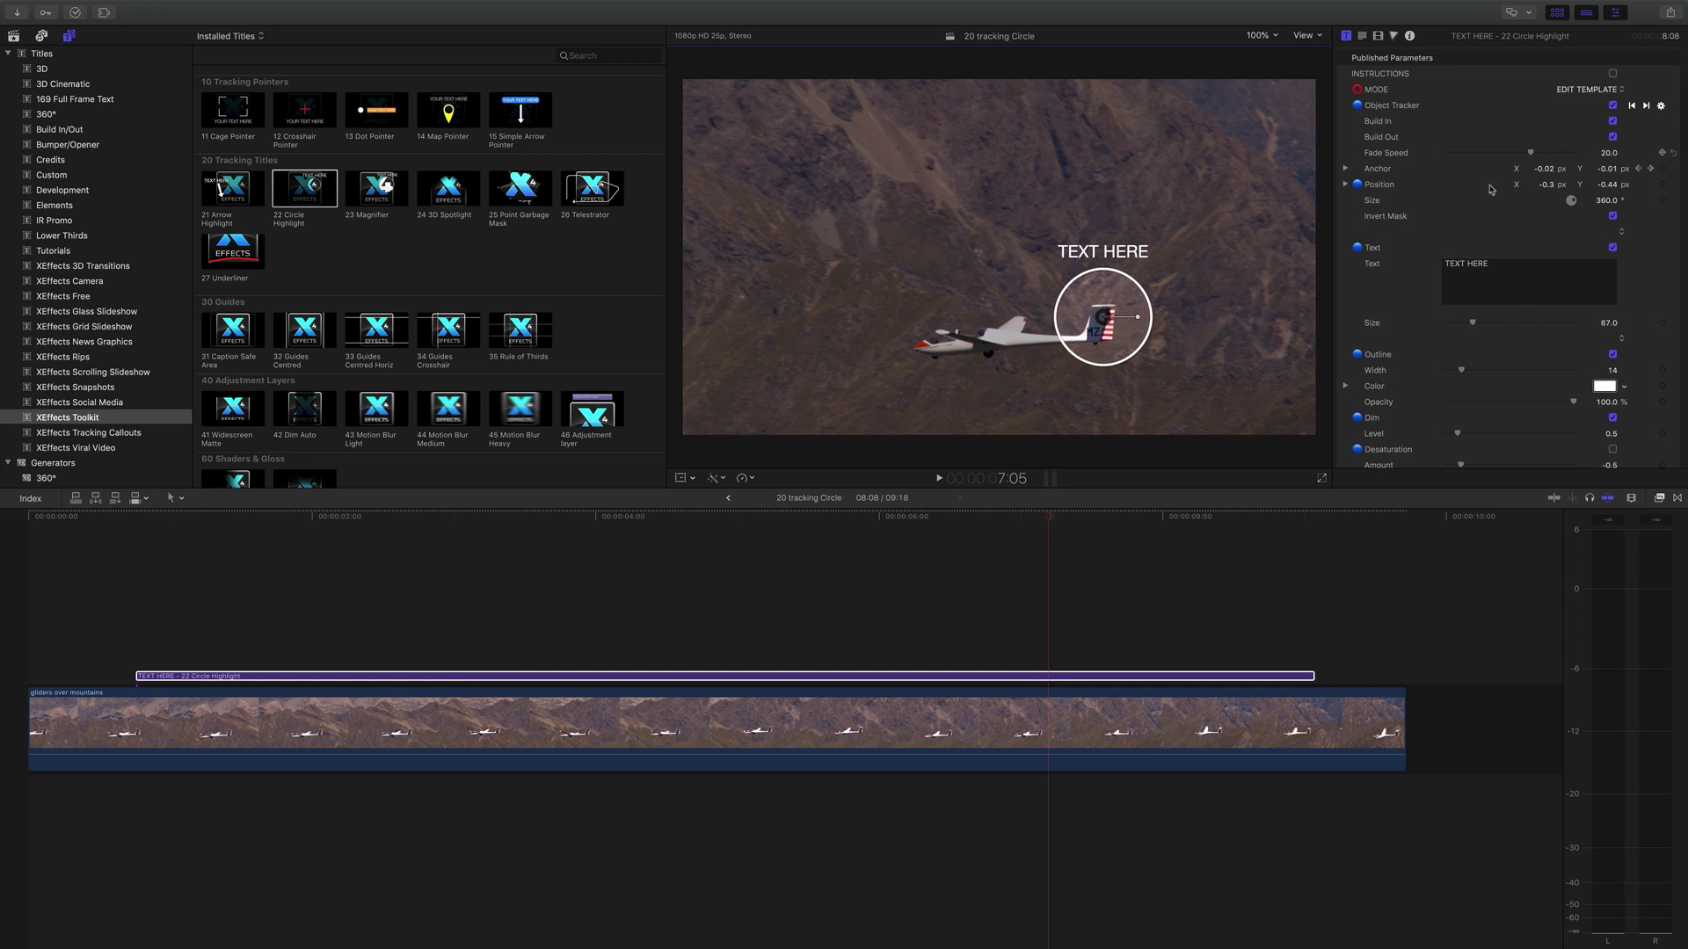
# Toggle the highlight's Build In animation and replay the clip's opening to review it.
pyautogui.click(132, 517)
pyautogui.press('space')
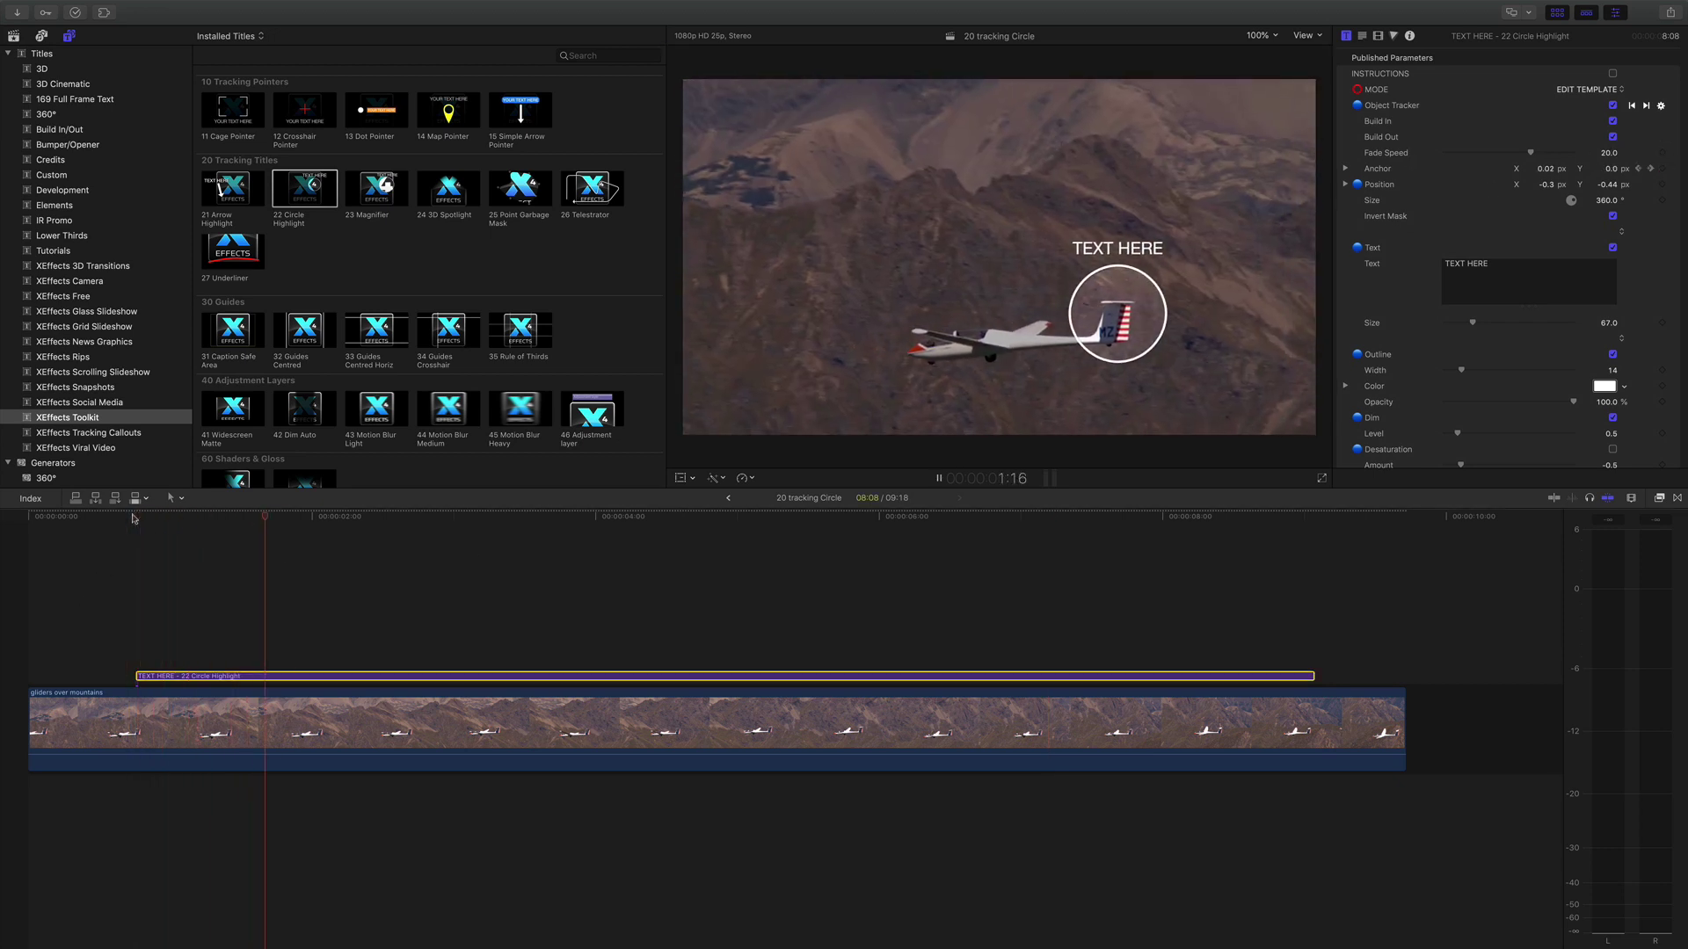
pyautogui.press('space')
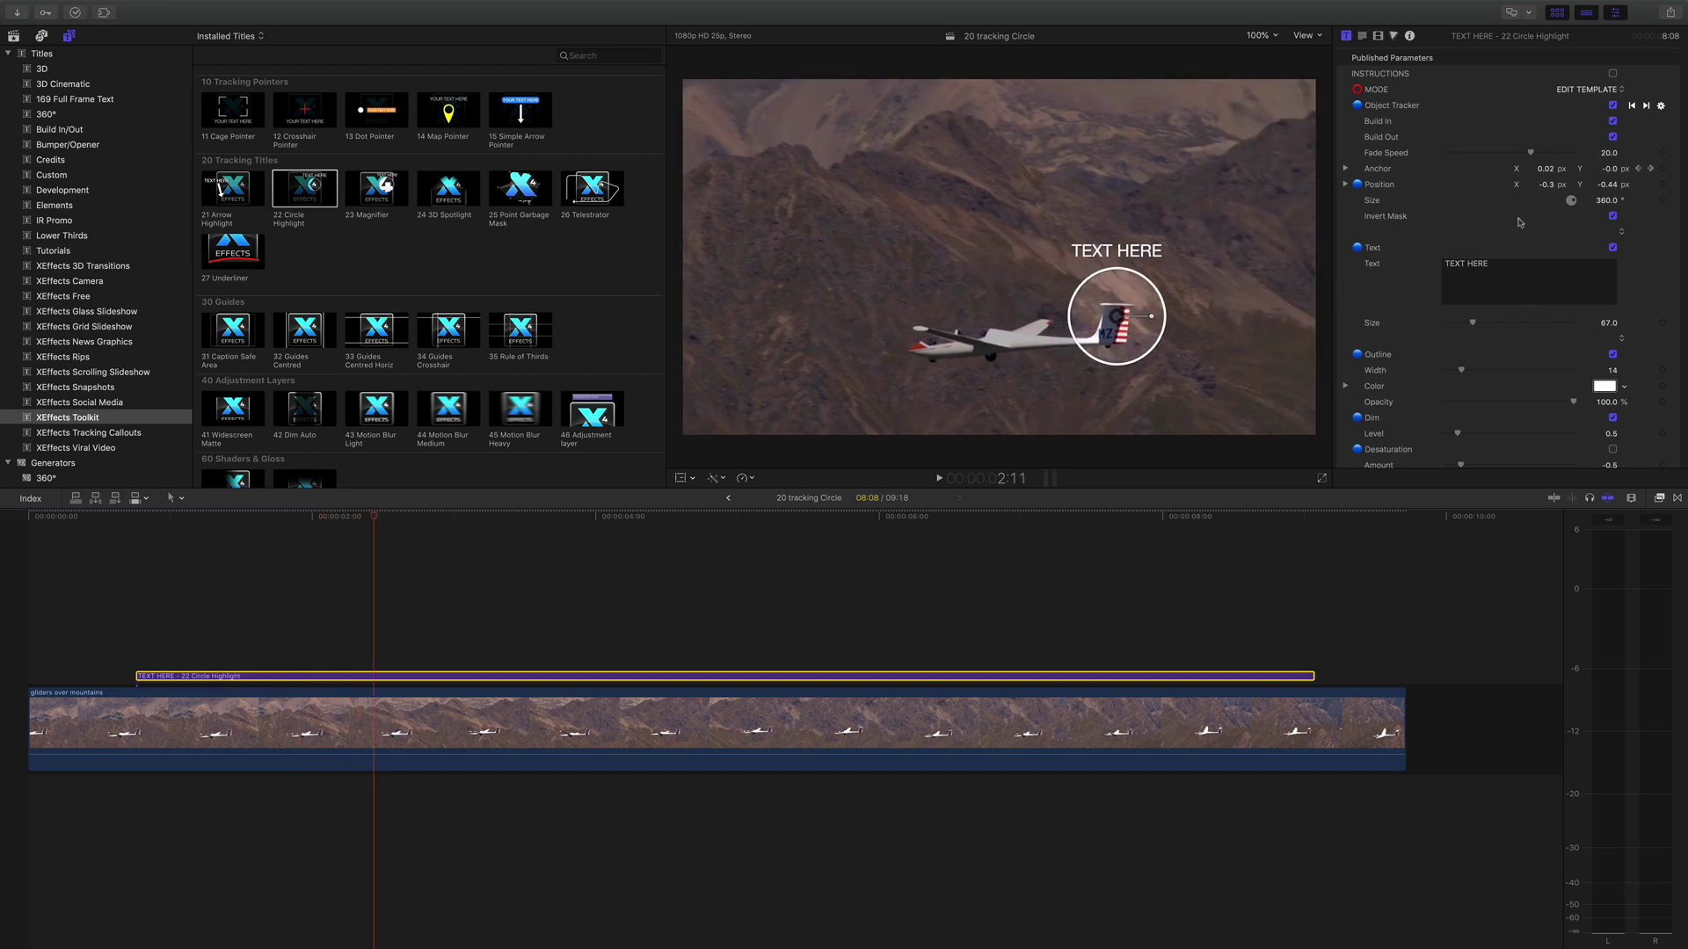
pyautogui.click(1614, 122)
pyautogui.click(121, 517)
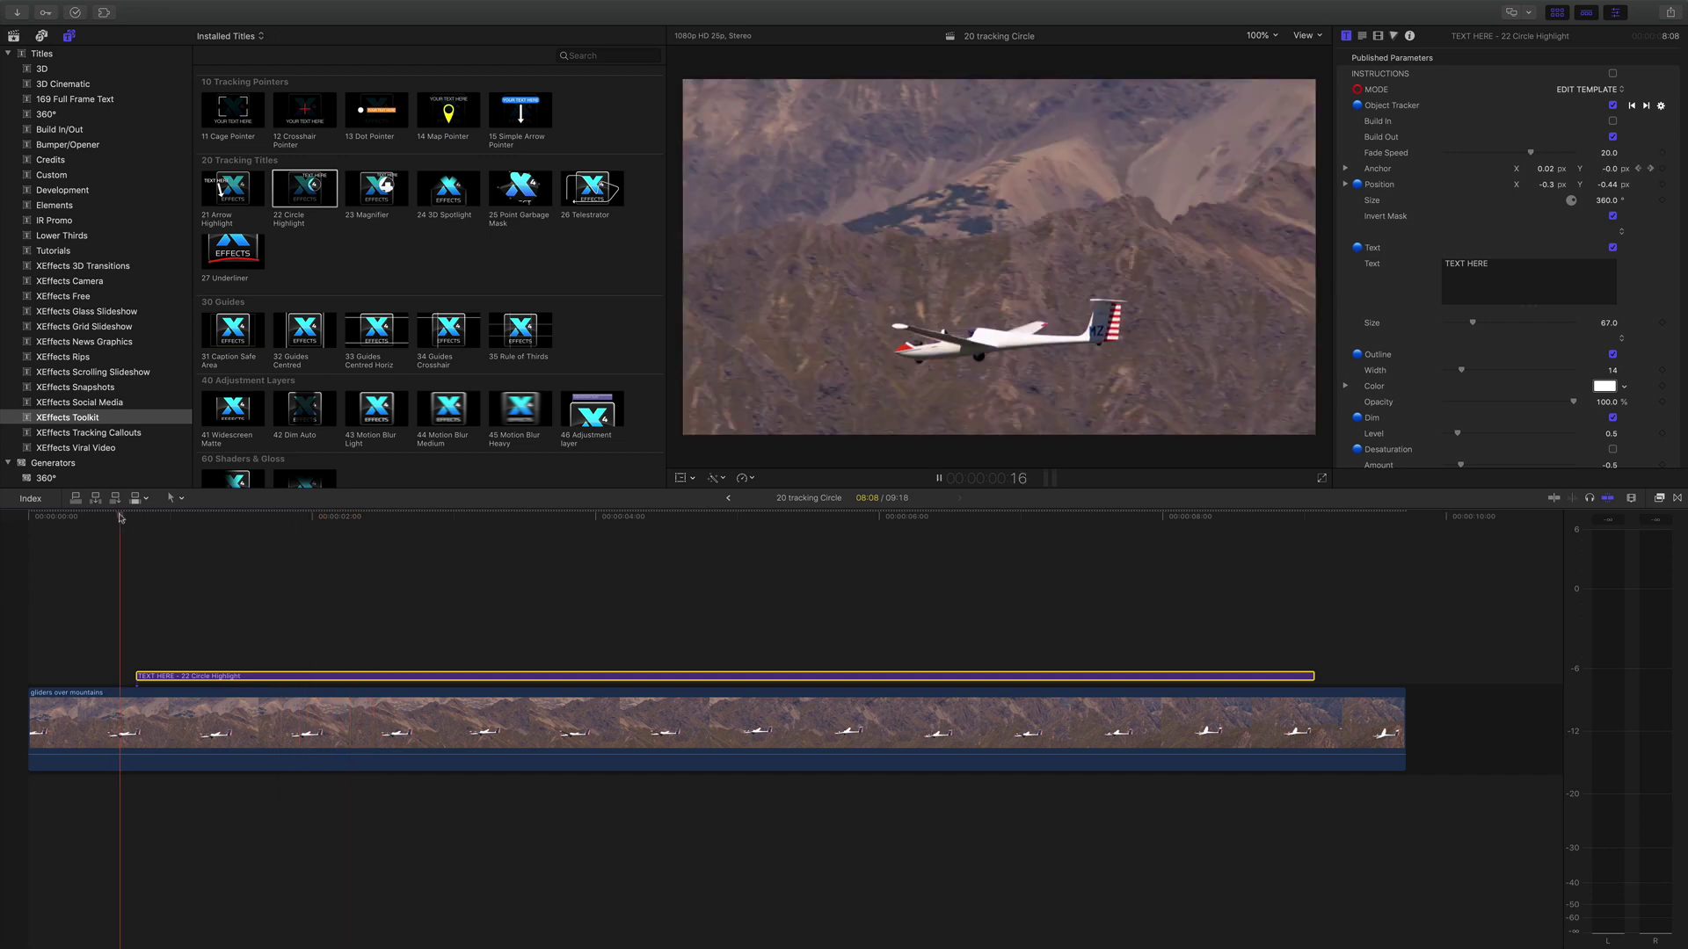
pyautogui.press('space')
pyautogui.press('space')
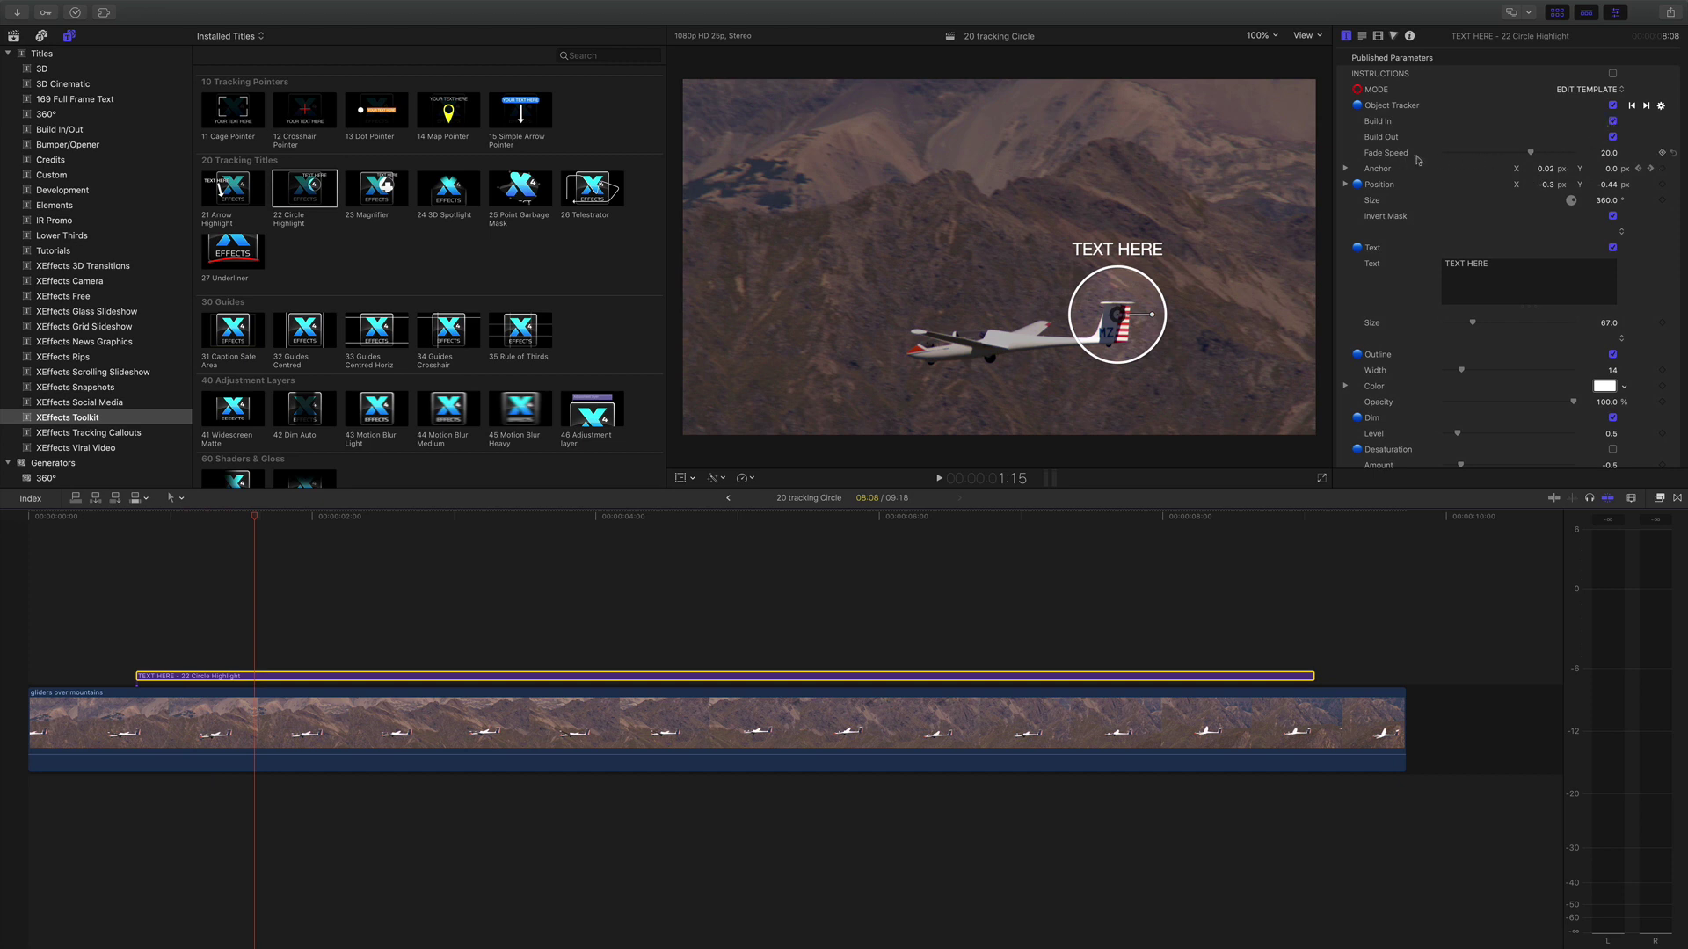
# Try Fade Speed 2.68, return it to about 19.57, and nudge the circle to X -0.3, Y -0.44.
pyautogui.moveTo(1528, 154); pyautogui.dragTo(1456, 158)
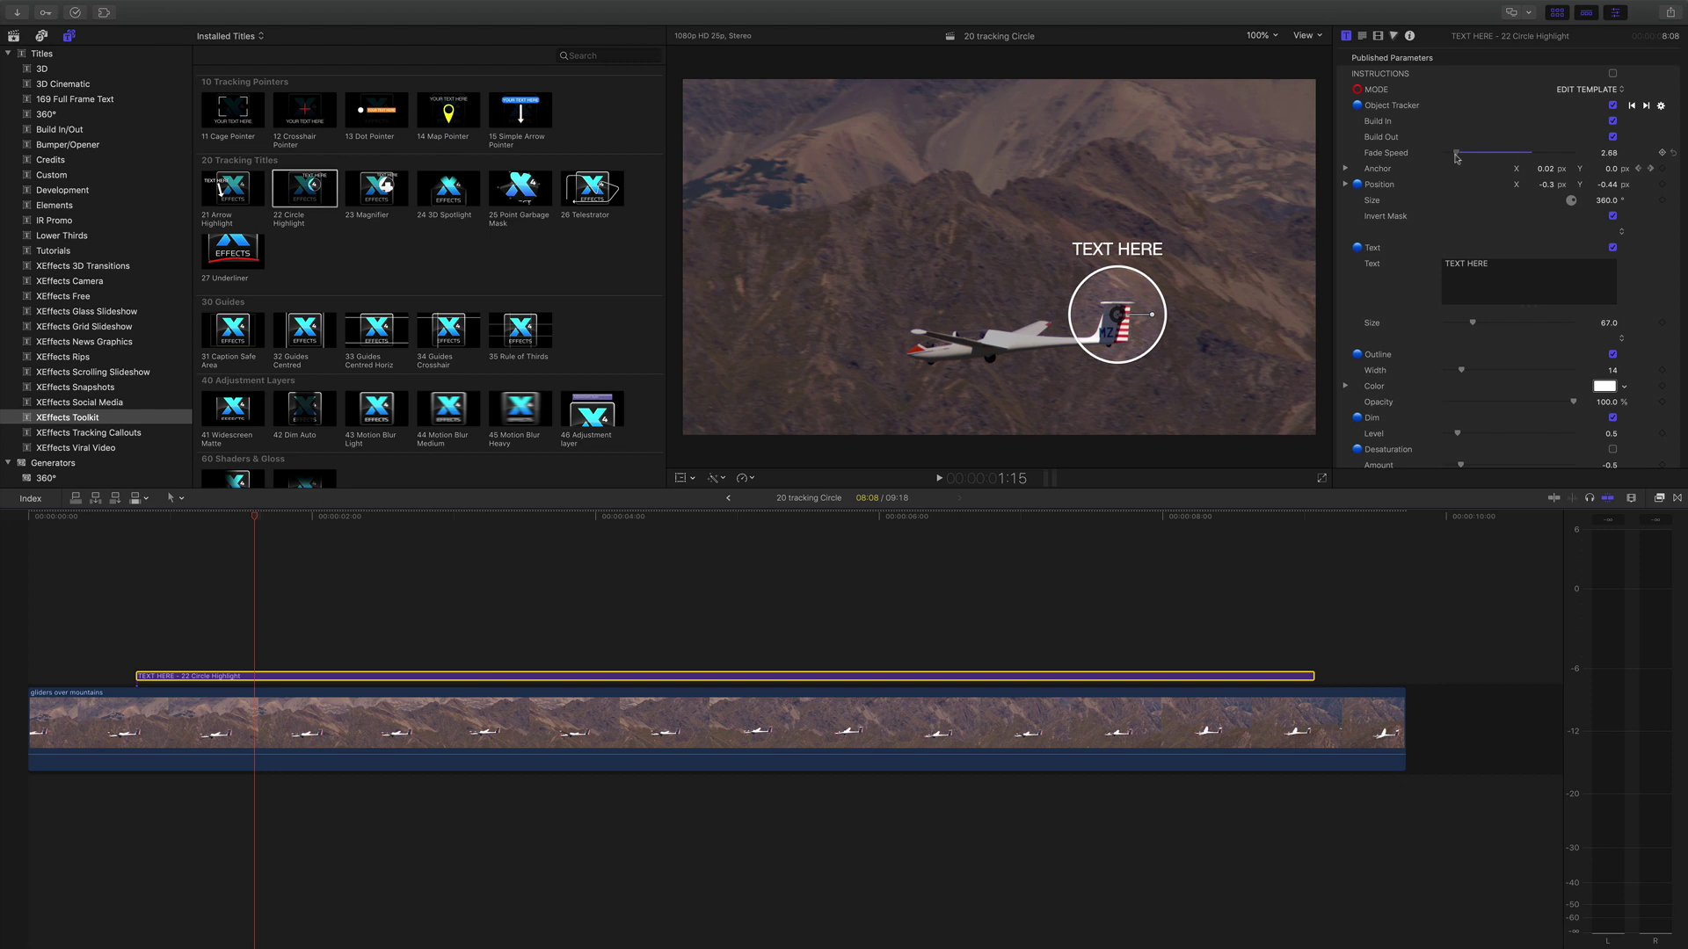
pyautogui.click(120, 520)
pyautogui.press('space')
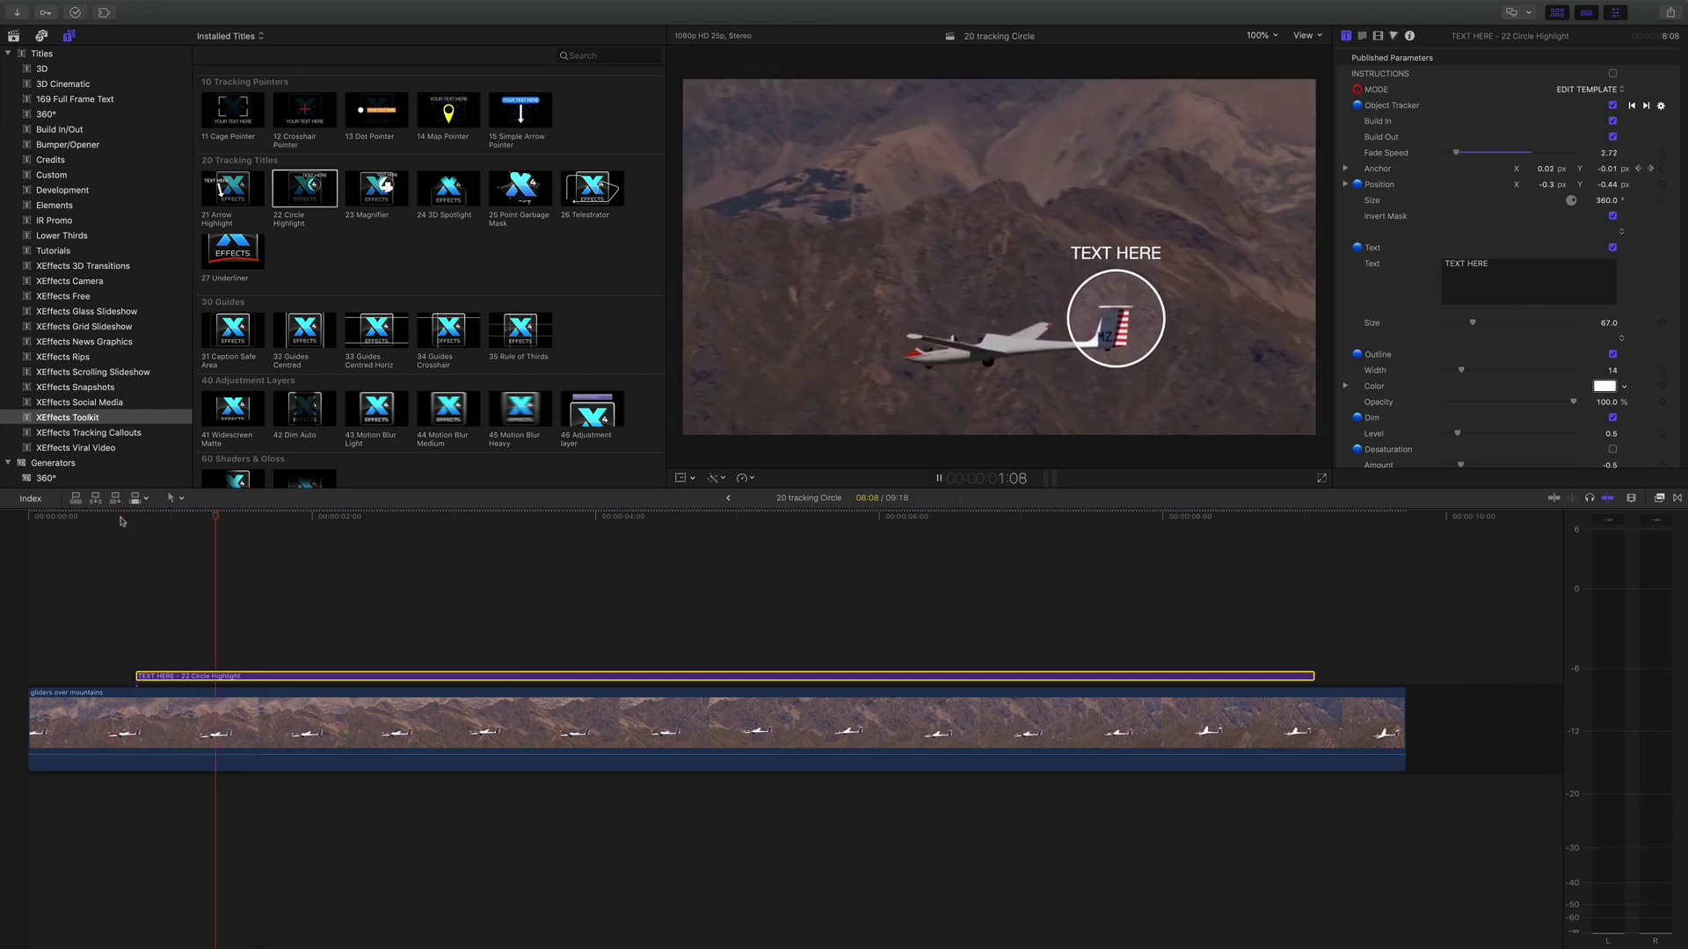
pyautogui.moveTo(1466, 155); pyautogui.dragTo(1528, 157)
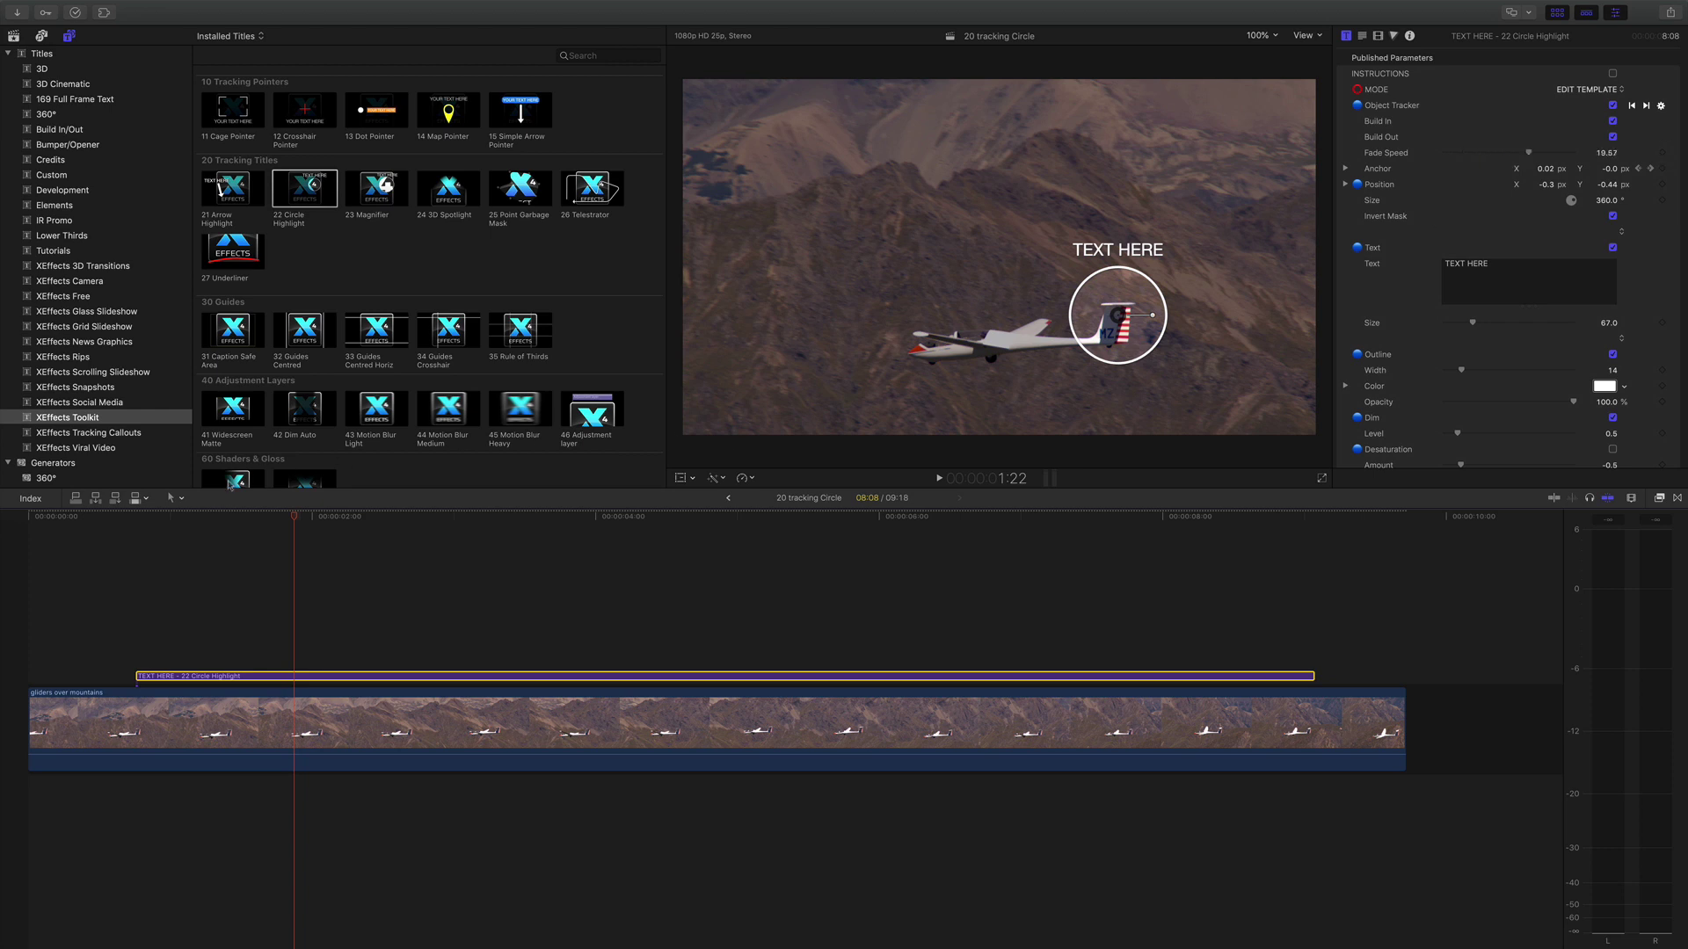
pyautogui.click(130, 520)
pyautogui.press('space')
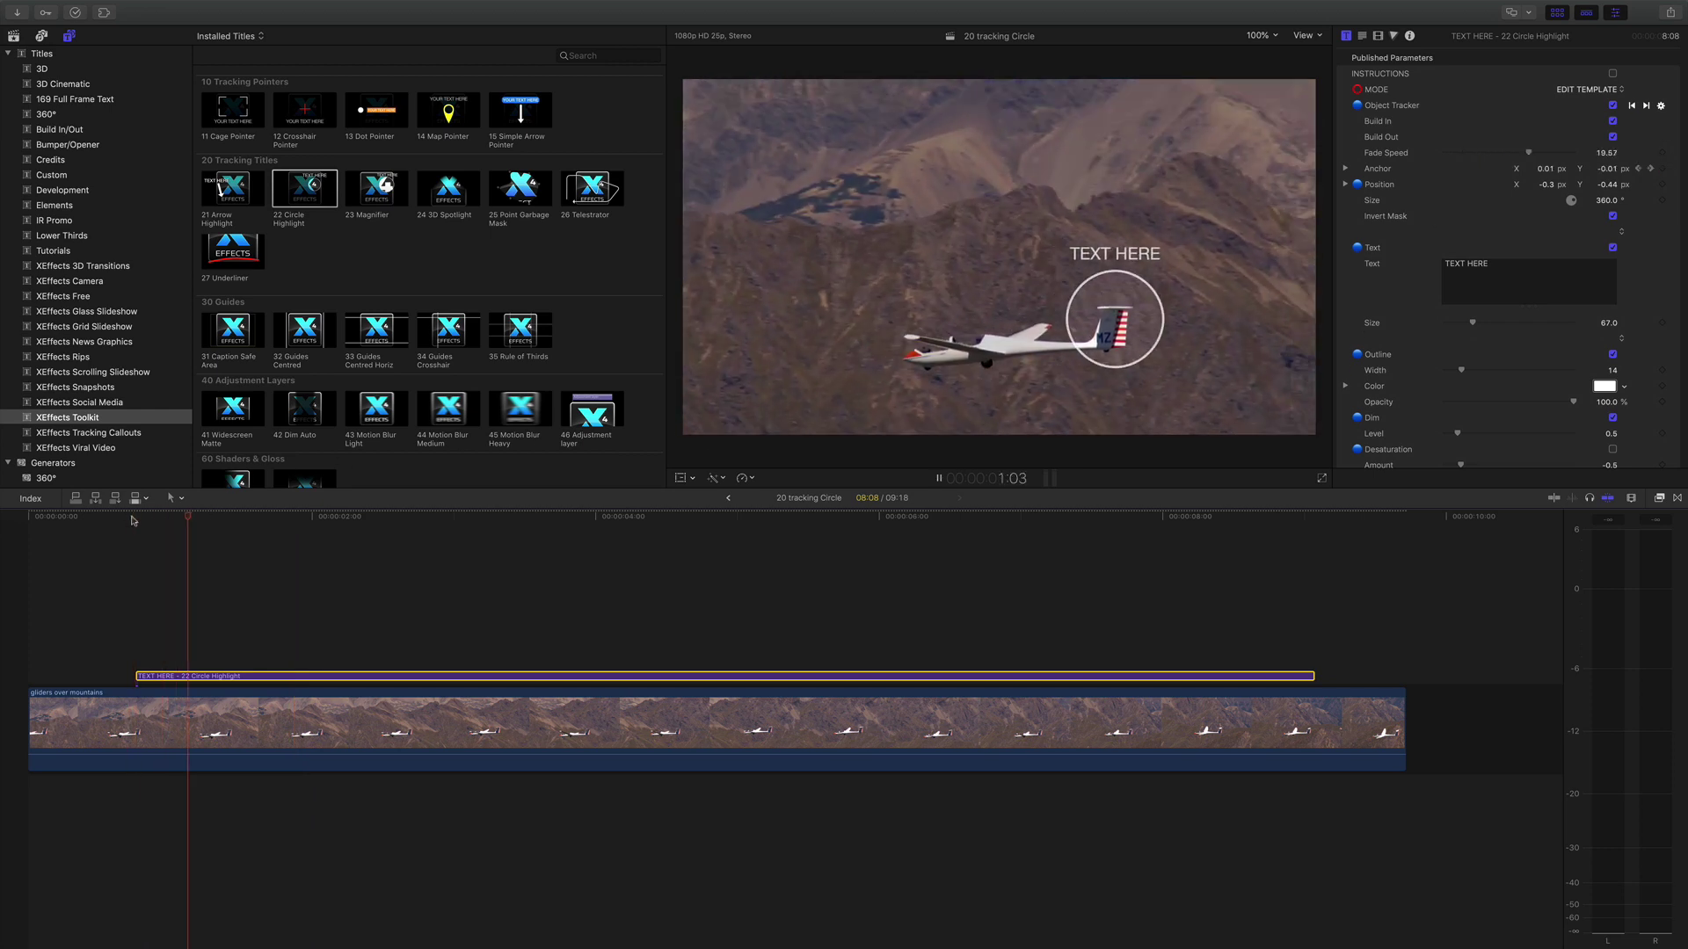
pyautogui.press('space')
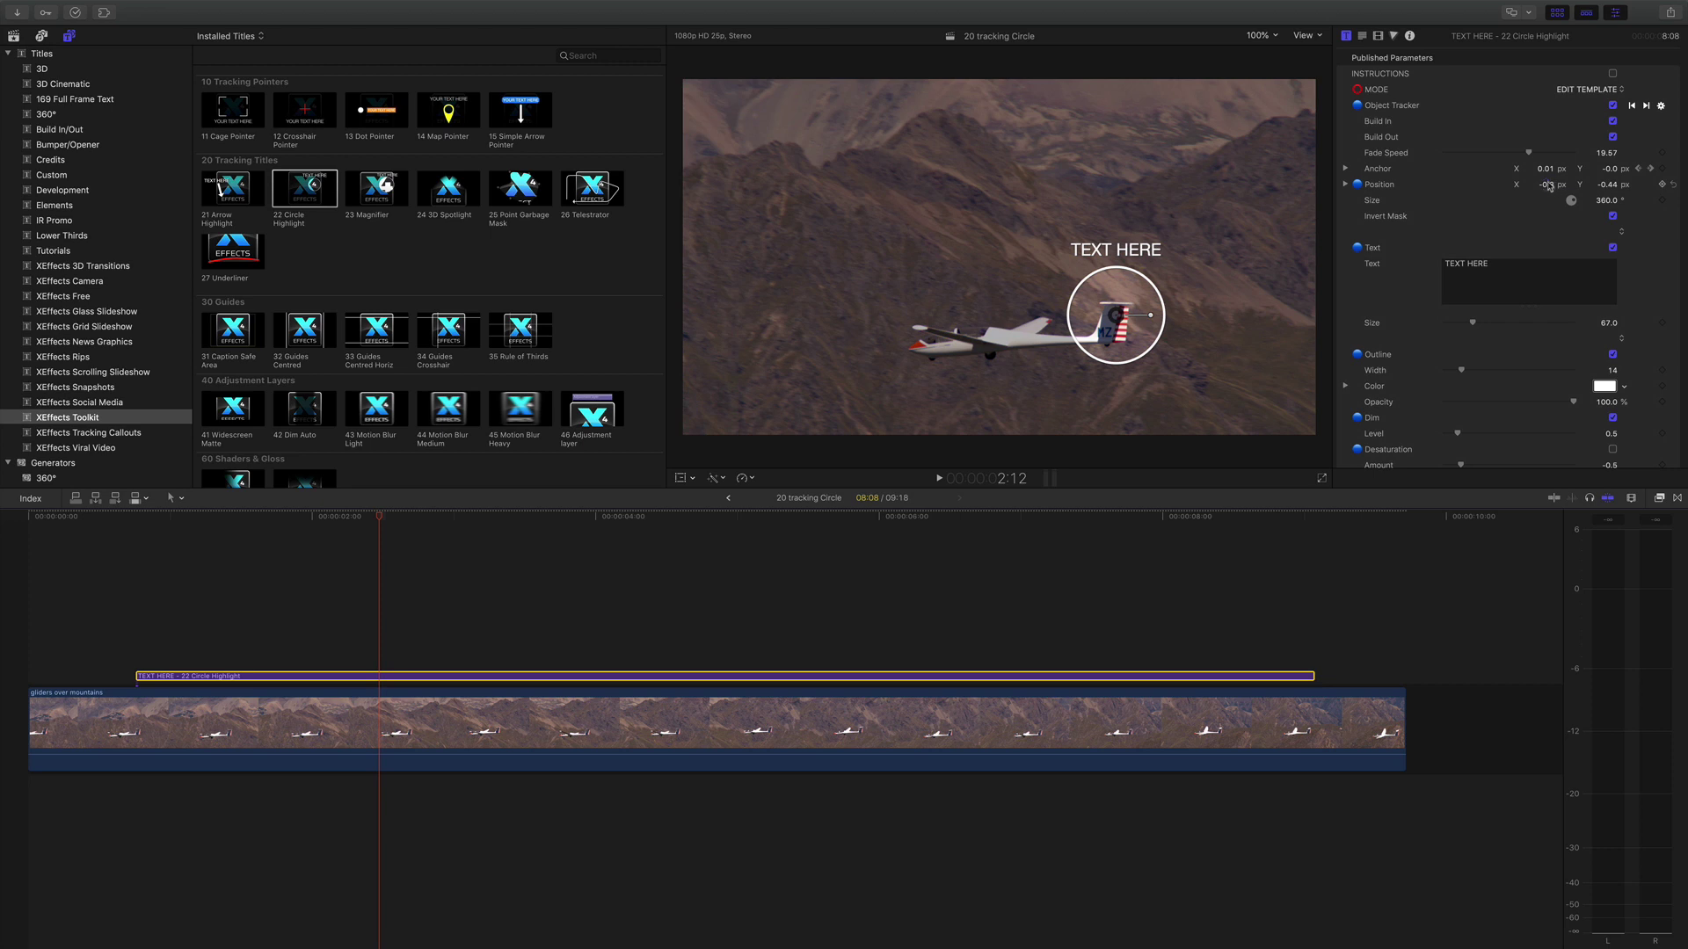
pyautogui.moveTo(1114, 323)
pyautogui.mouseDown()
pyautogui.moveTo(1099, 326)
pyautogui.moveTo(1115, 325)
pyautogui.mouseUp()
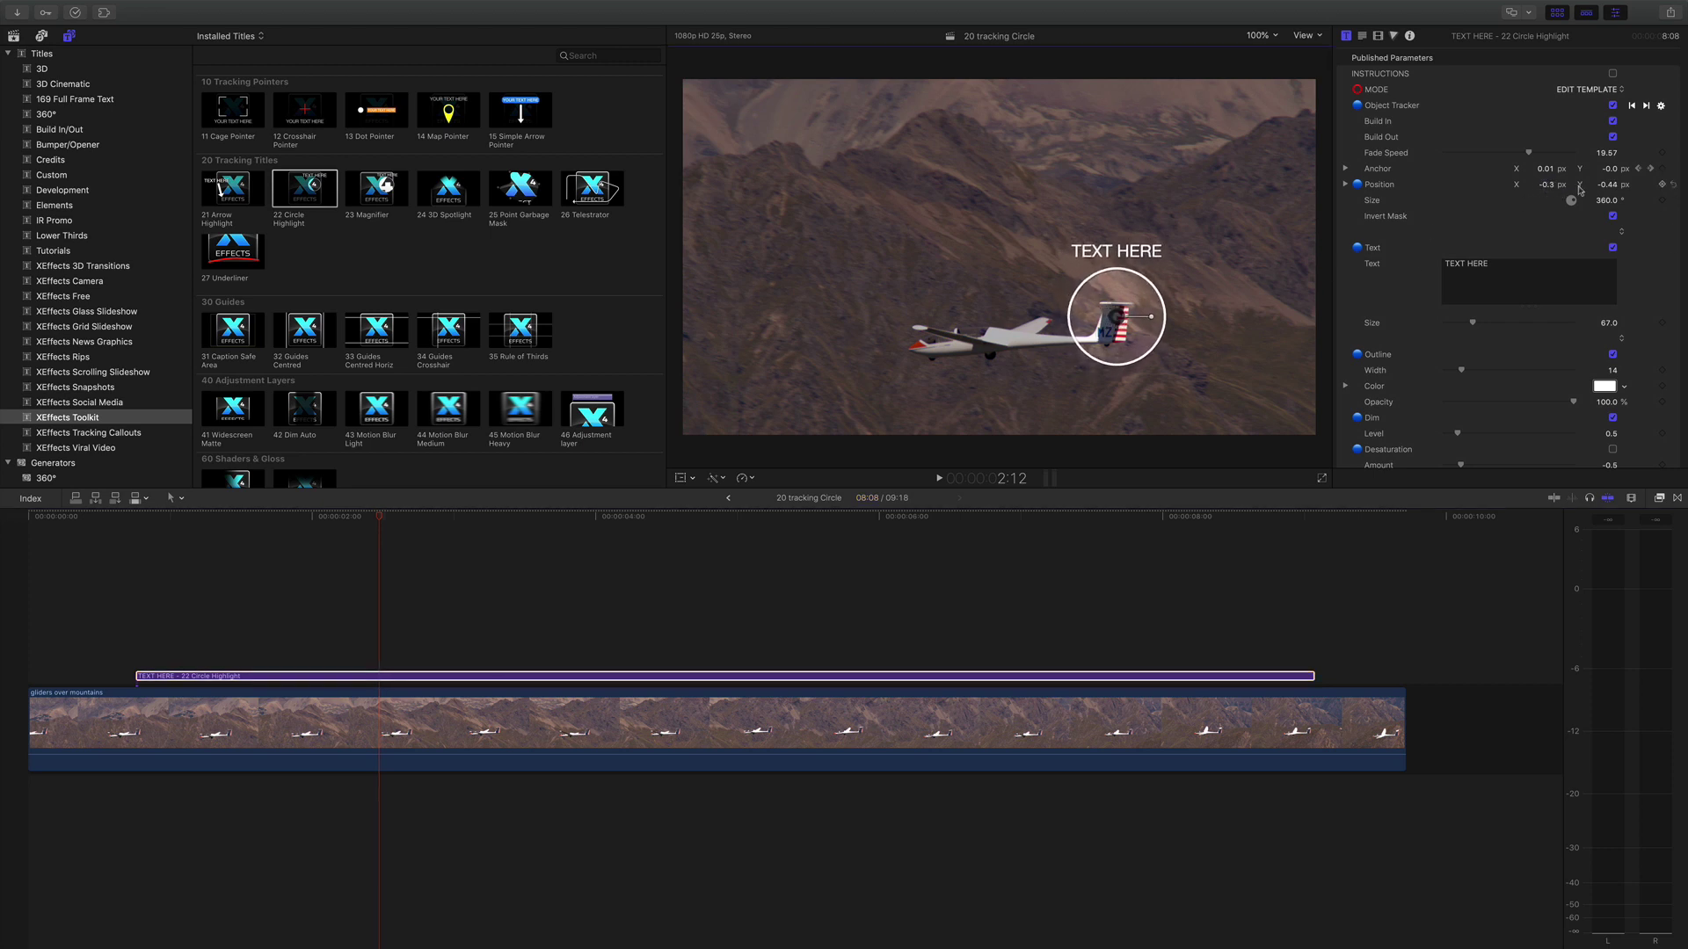
# Replace the TEXT HERE label with 'Glider' and enlarge the text to size 106.
pyautogui.click(1613, 248)
pyautogui.click(1614, 248)
pyautogui.moveTo(1556, 263); pyautogui.dragTo(1440, 265)
pyautogui.write('Glider')
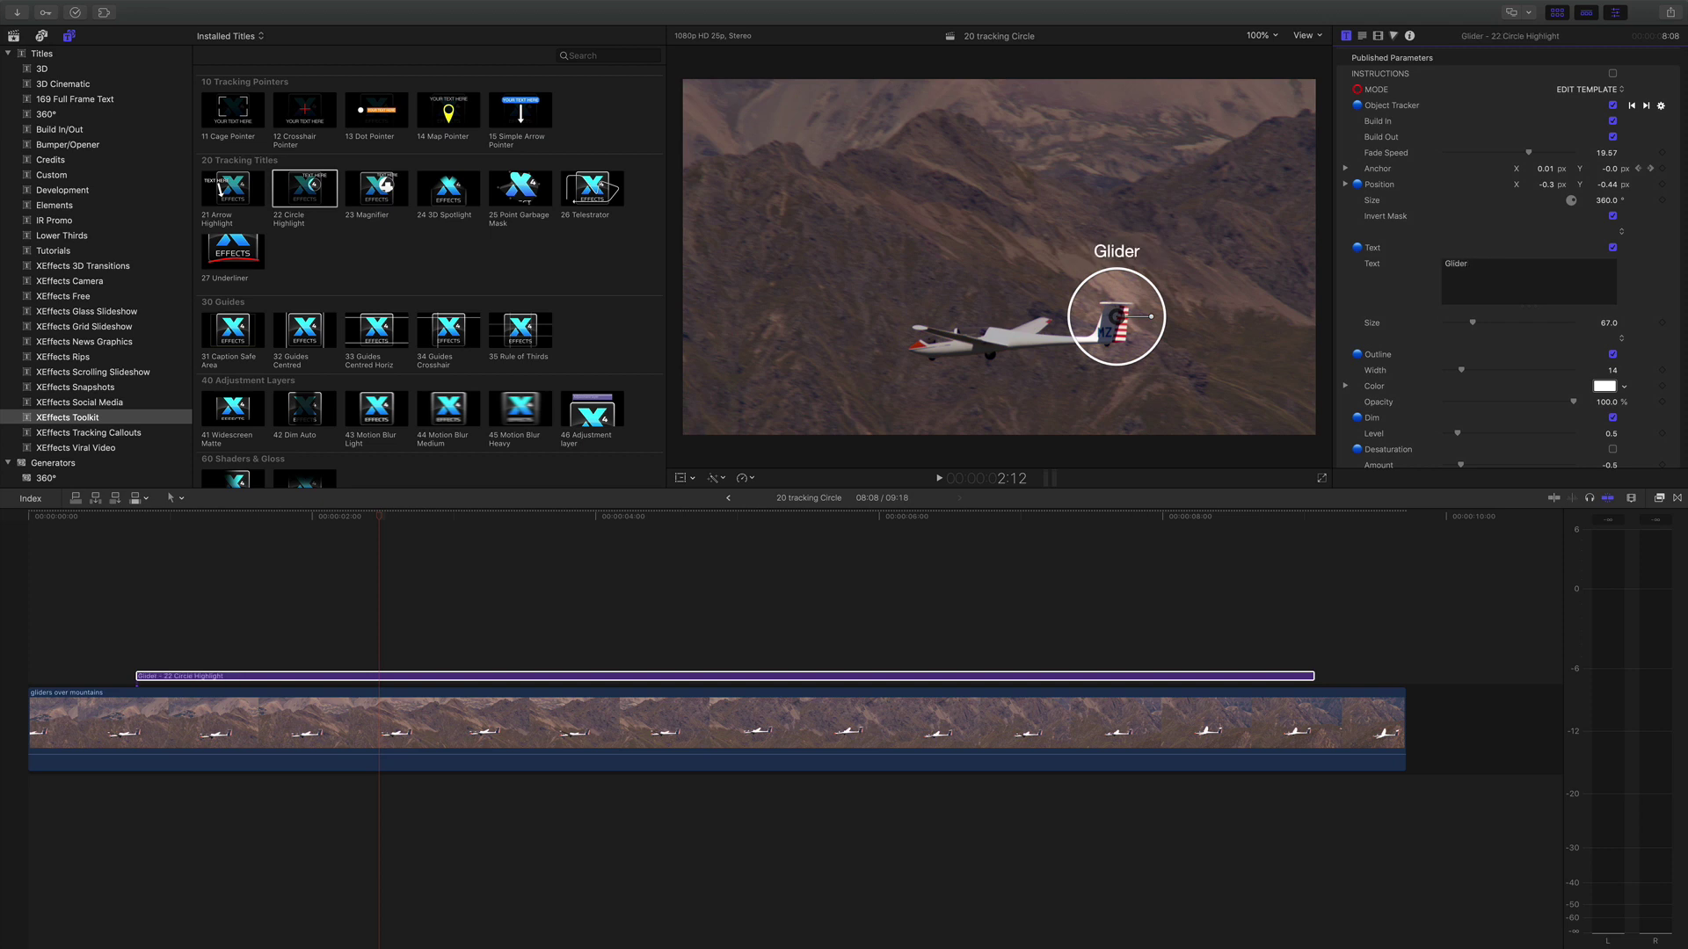
pyautogui.moveTo(1473, 322); pyautogui.dragTo(1491, 329)
# Thicken the circle outline to width 19, try red then keep white, and adjust outline opacity.
pyautogui.scroll(-5, 1427, 289)
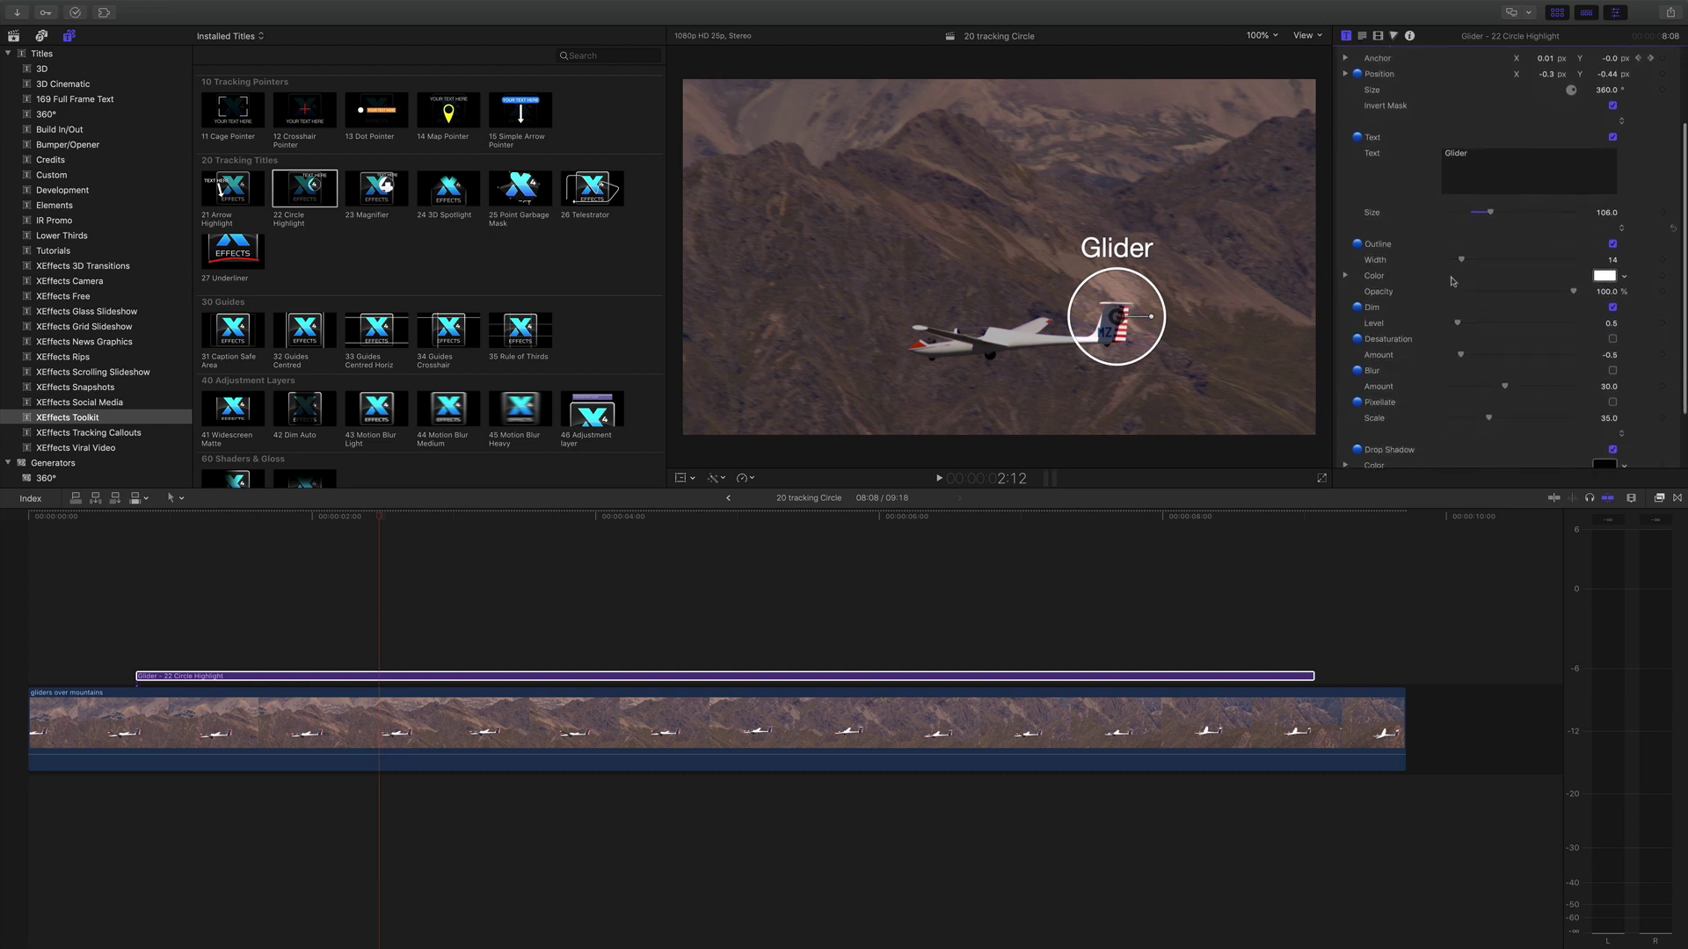
pyautogui.moveTo(1467, 257); pyautogui.dragTo(1468, 259)
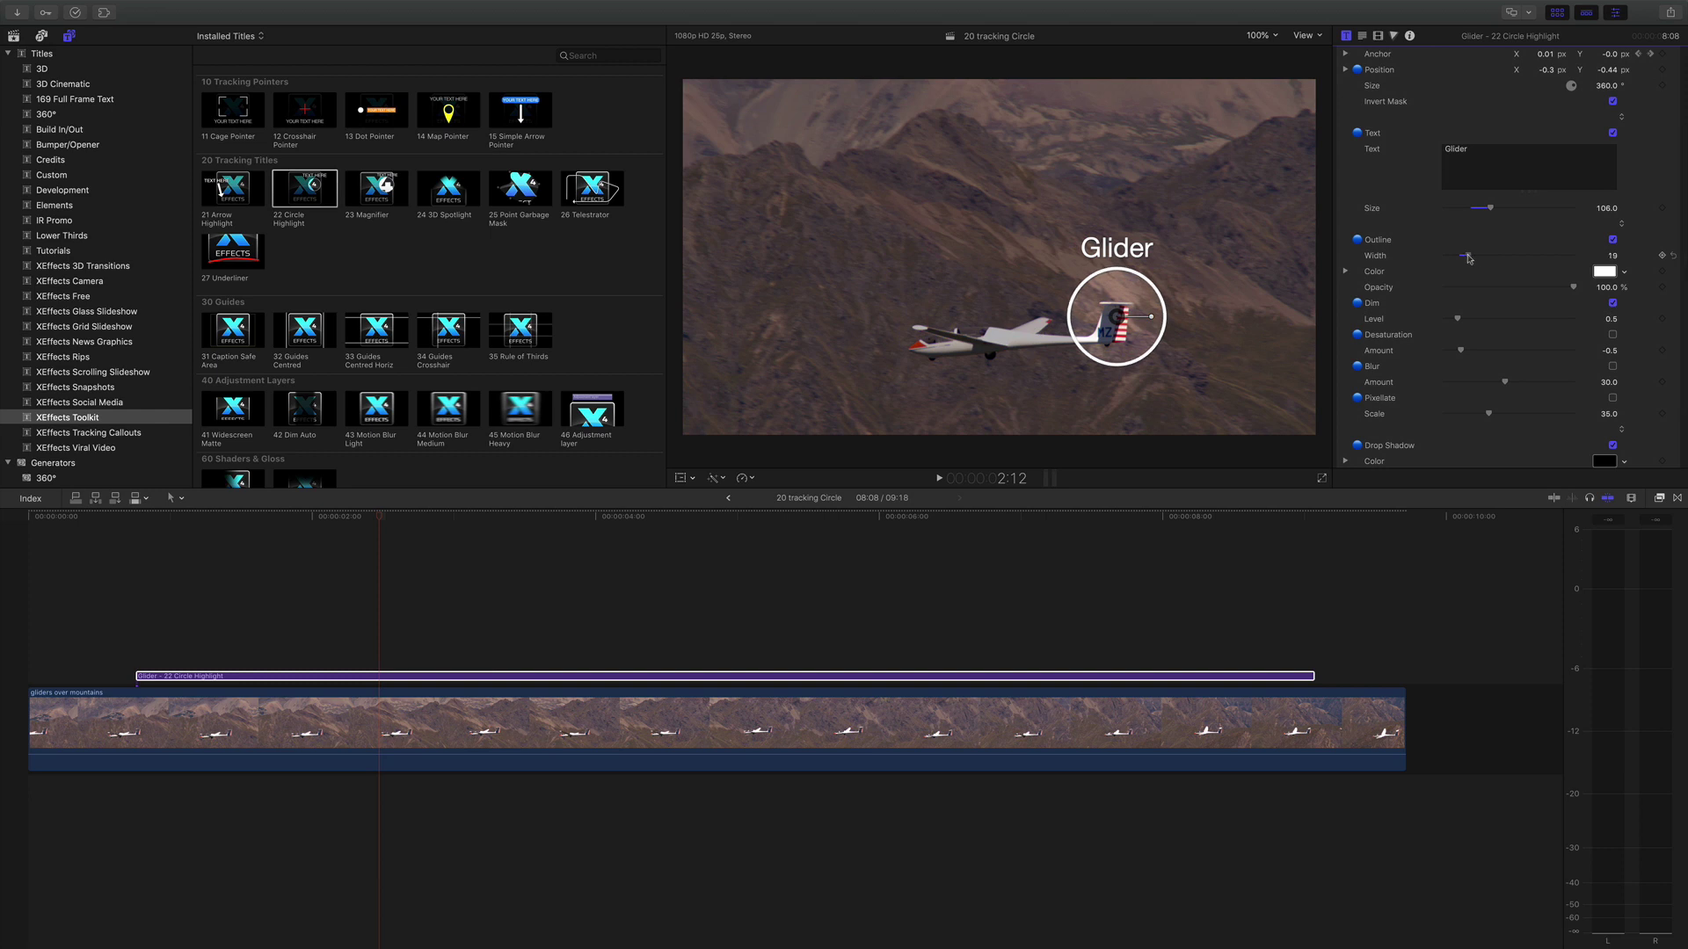
pyautogui.click(1606, 273)
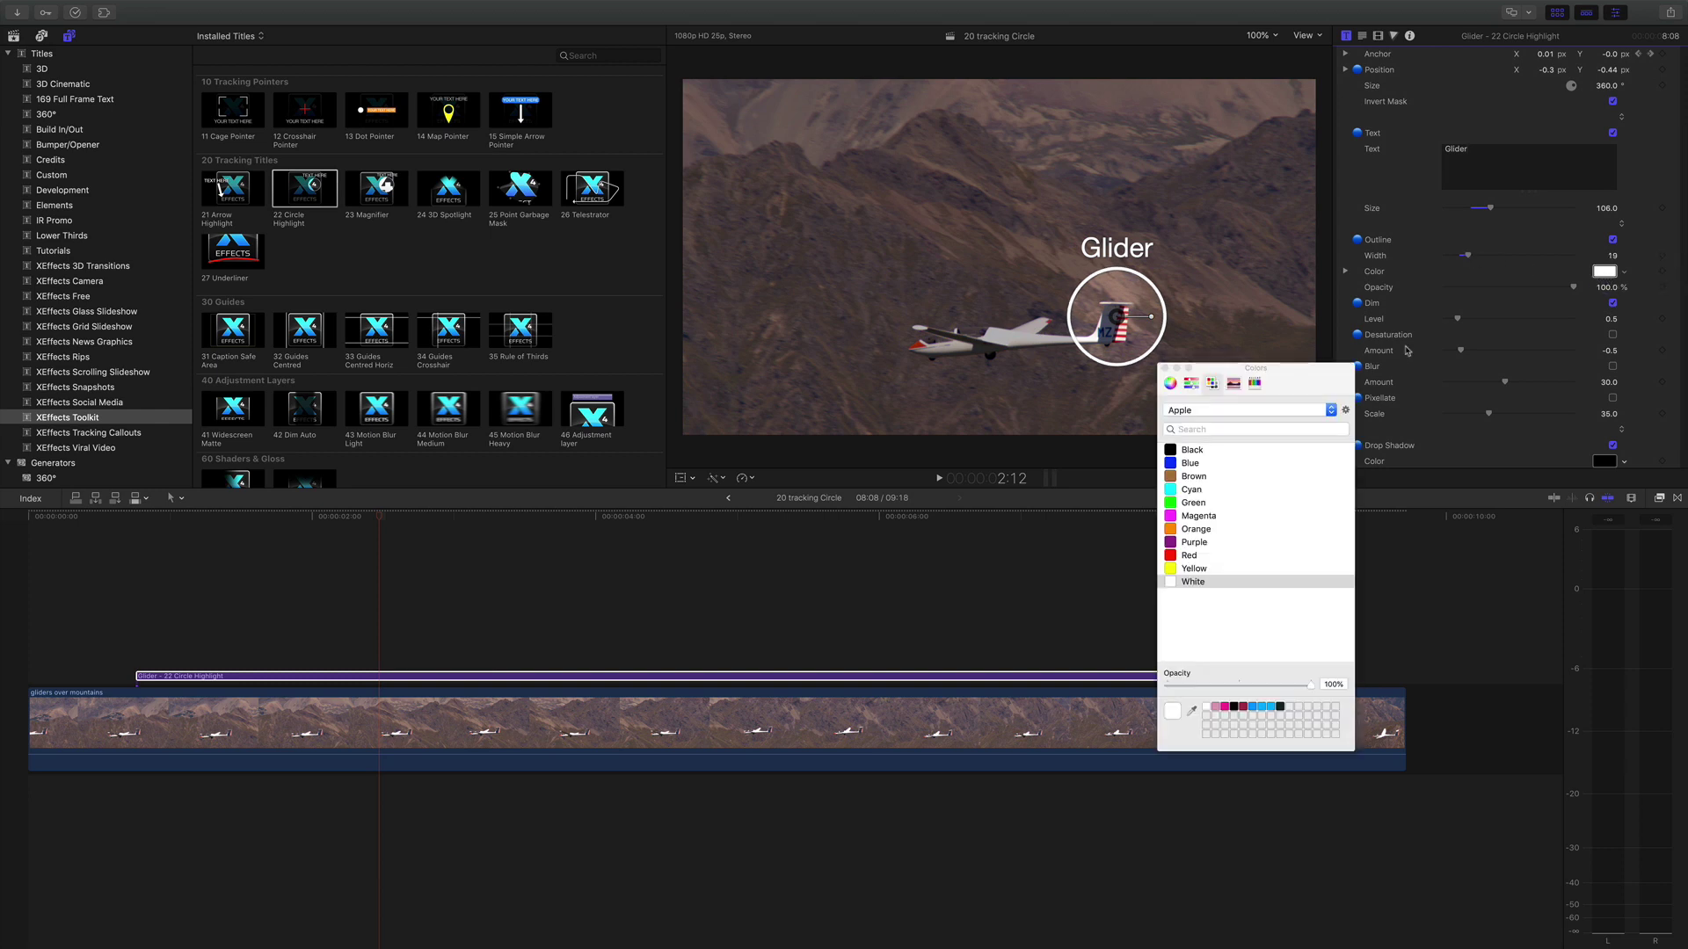
pyautogui.click(1175, 558)
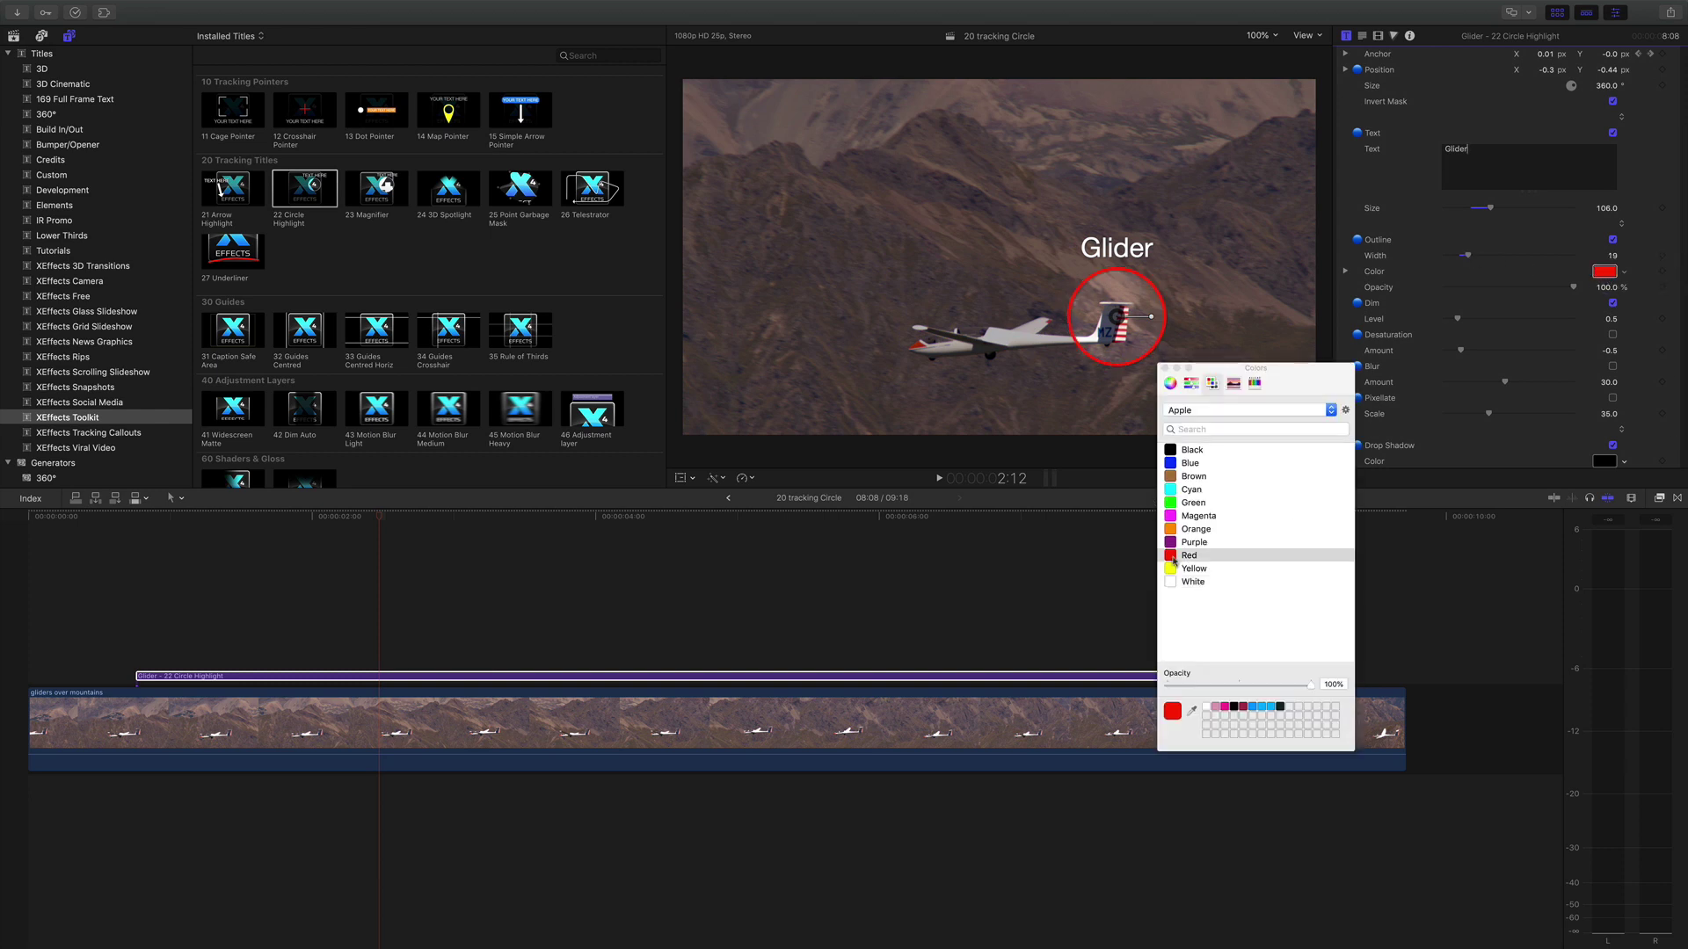
pyautogui.click(1207, 706)
pyautogui.click(1166, 368)
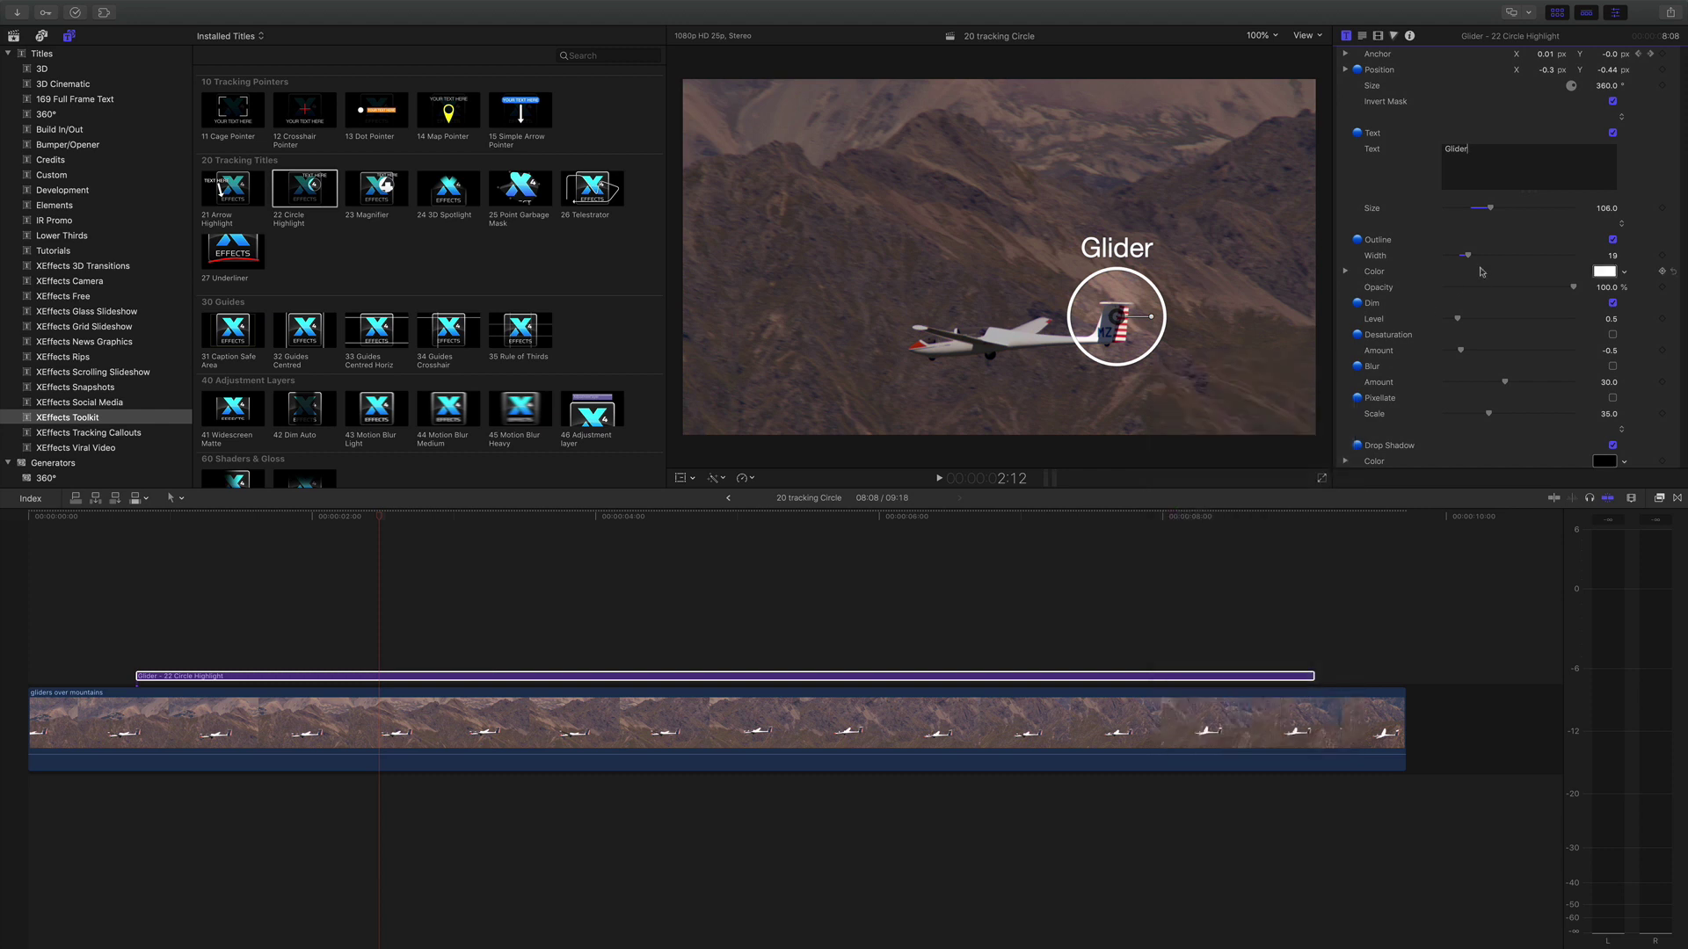
pyautogui.scroll(-2, 1420, 253)
pyautogui.moveTo(1549, 278)
pyautogui.mouseDown()
pyautogui.moveTo(1445, 281)
pyautogui.moveTo(1581, 278)
pyautogui.mouseUp()
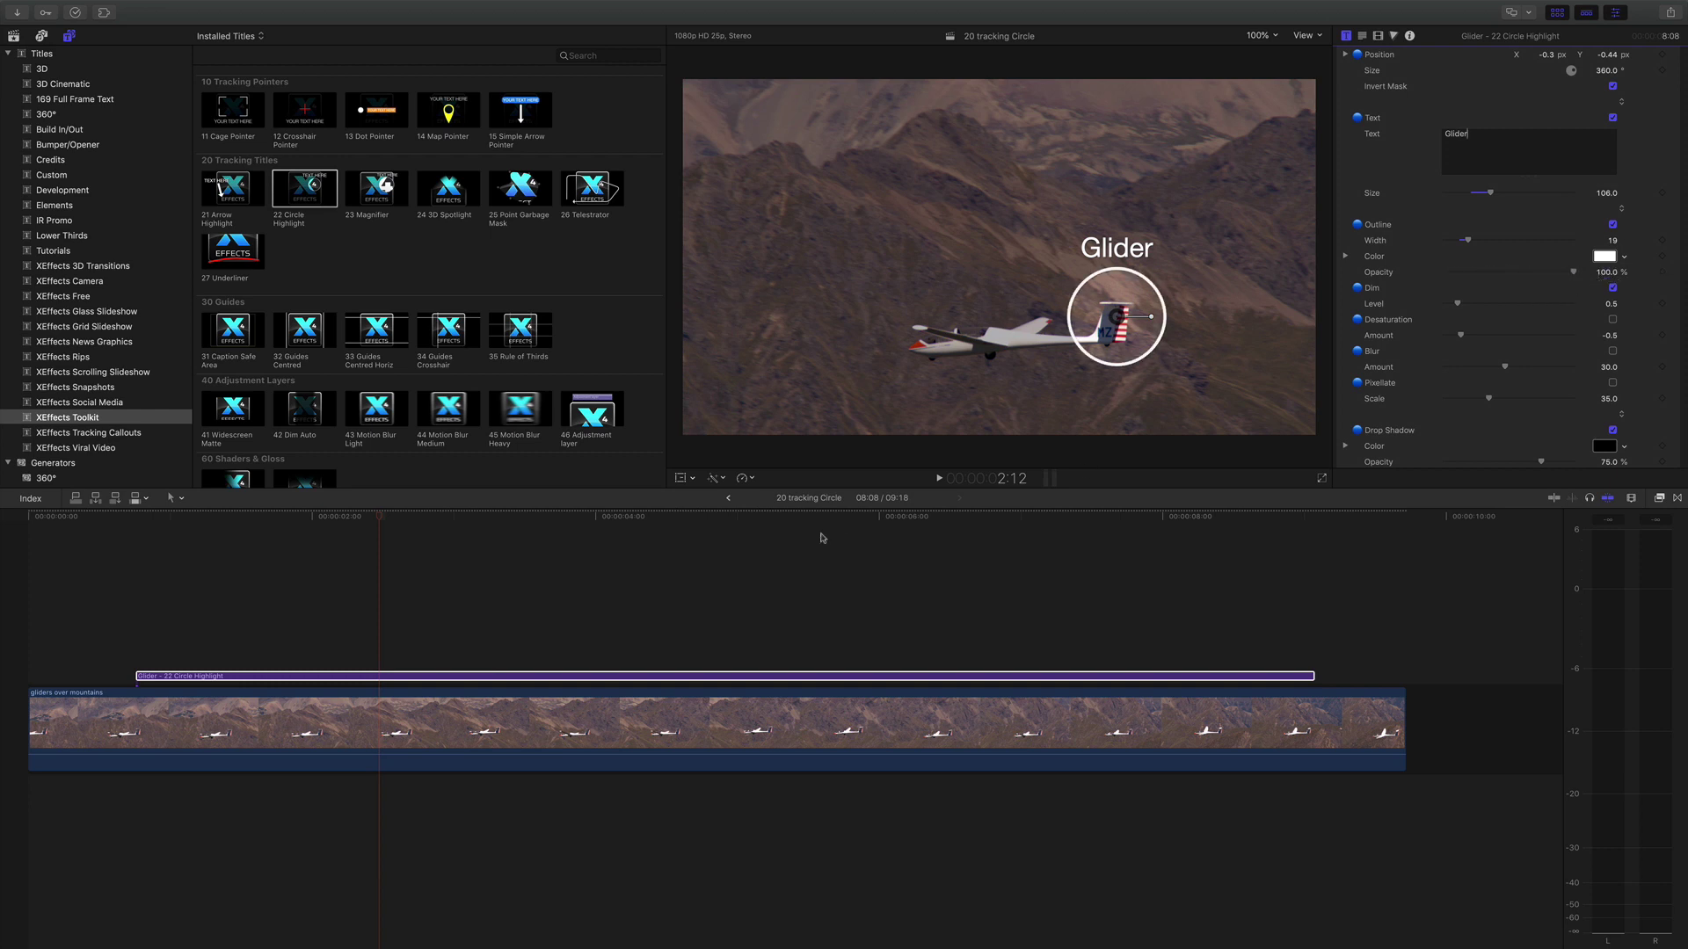
# Scrub the clip, toggle the surrounding Dim off and on, and adjust the dim level.
pyautogui.click(406, 522)
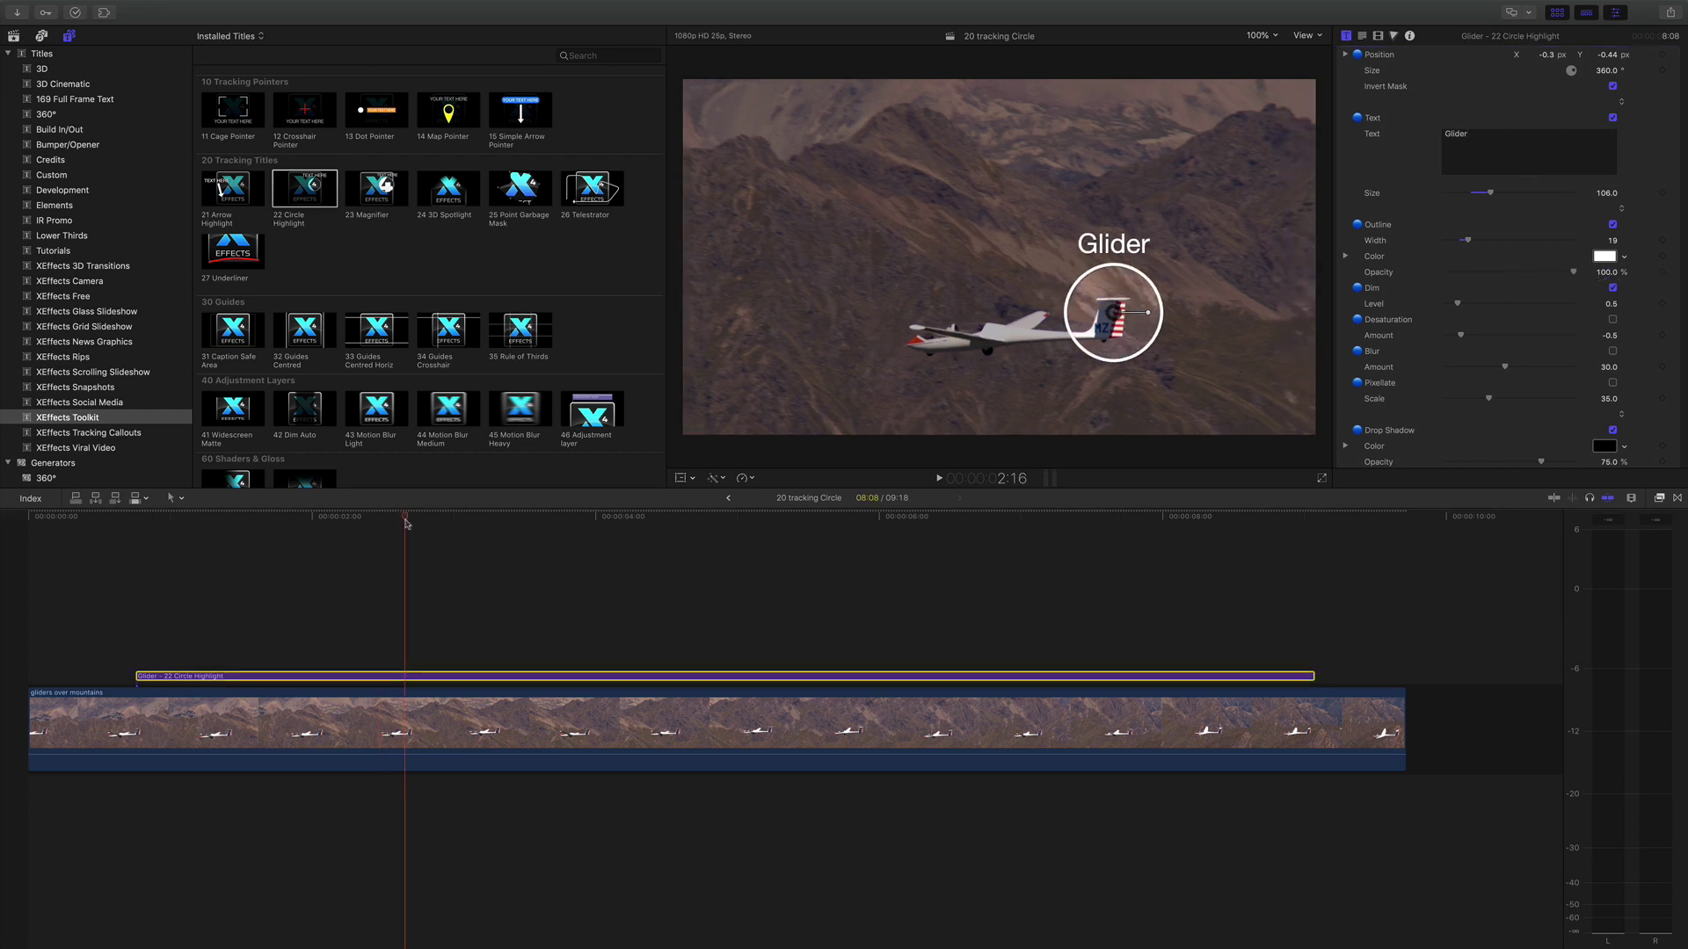
pyautogui.moveTo(203, 519); pyautogui.dragTo(385, 524)
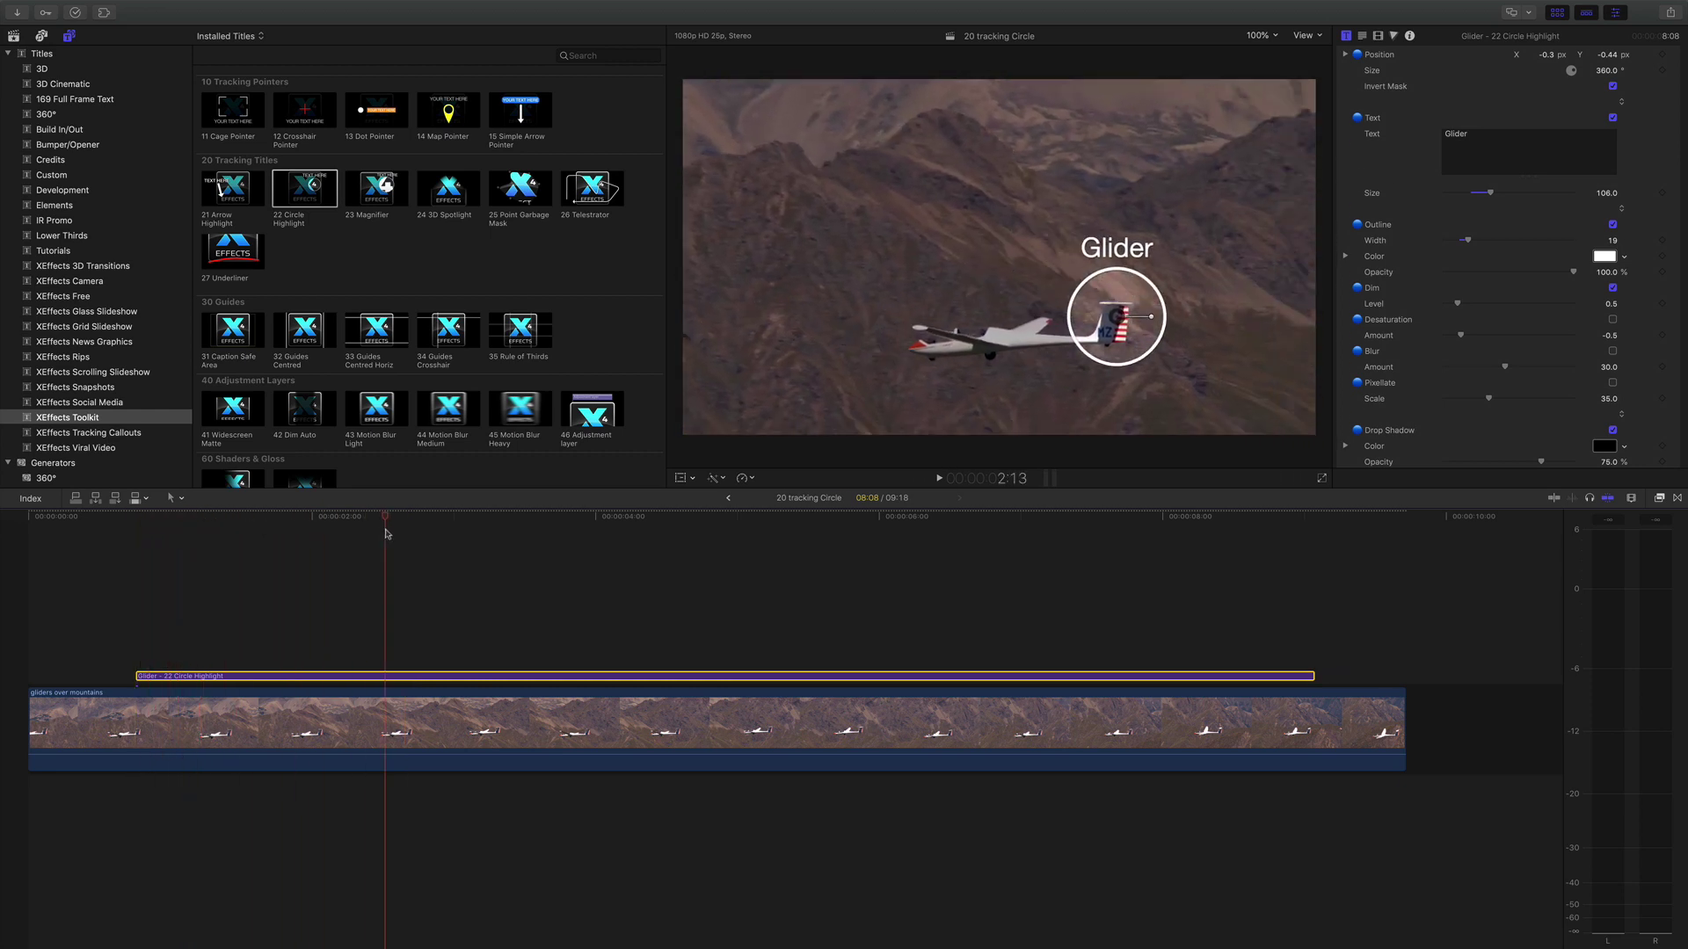
pyautogui.click(1614, 288)
pyautogui.click(1614, 289)
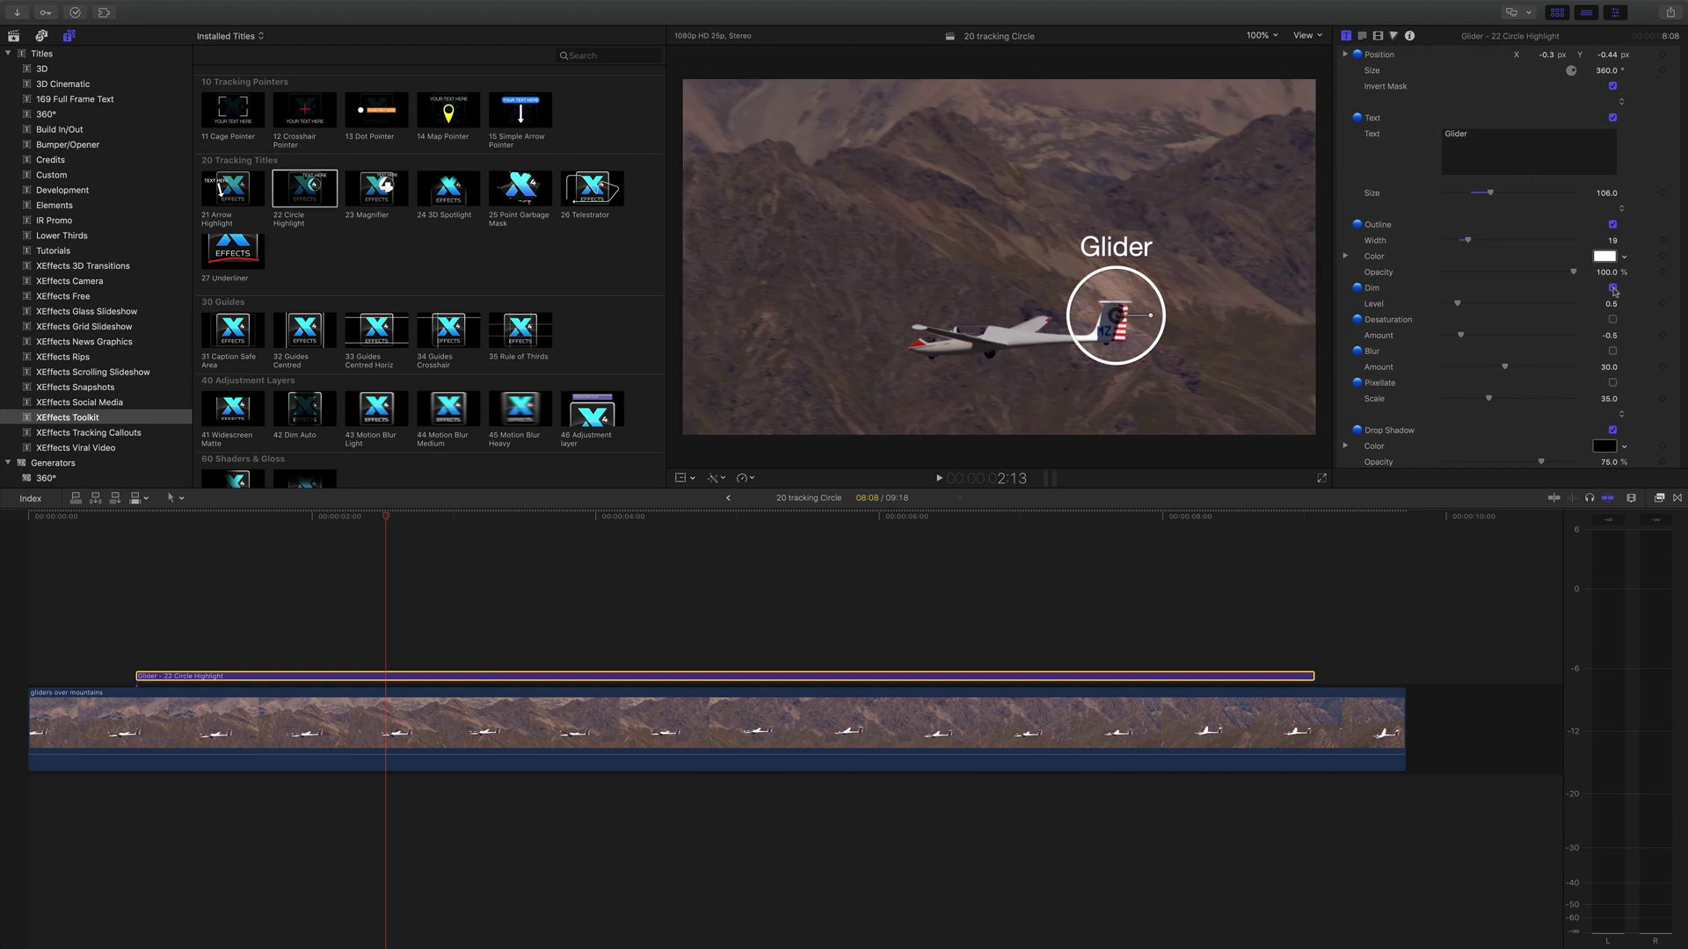
pyautogui.click(1613, 289)
pyautogui.click(1613, 288)
pyautogui.moveTo(1458, 304); pyautogui.dragTo(1451, 308)
# Replay the shot from near the start, then switch Dim off for full brightness.
pyautogui.click(117, 519)
pyautogui.press('space')
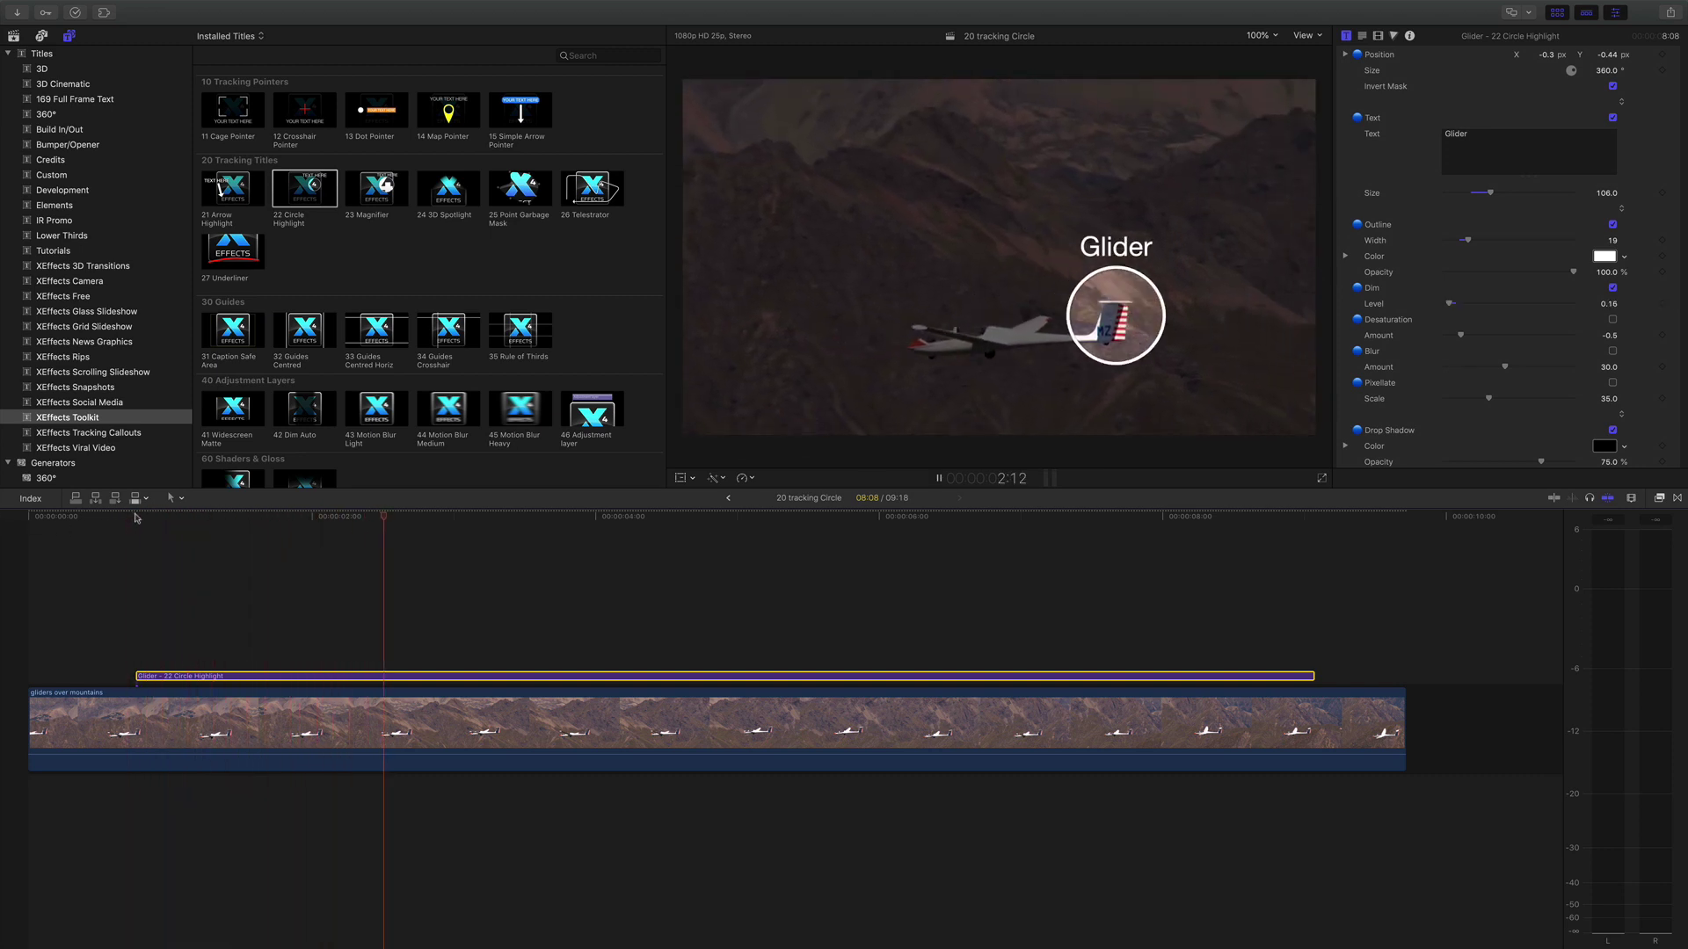
pyautogui.press('space')
pyautogui.scroll(-1, 1450, 305)
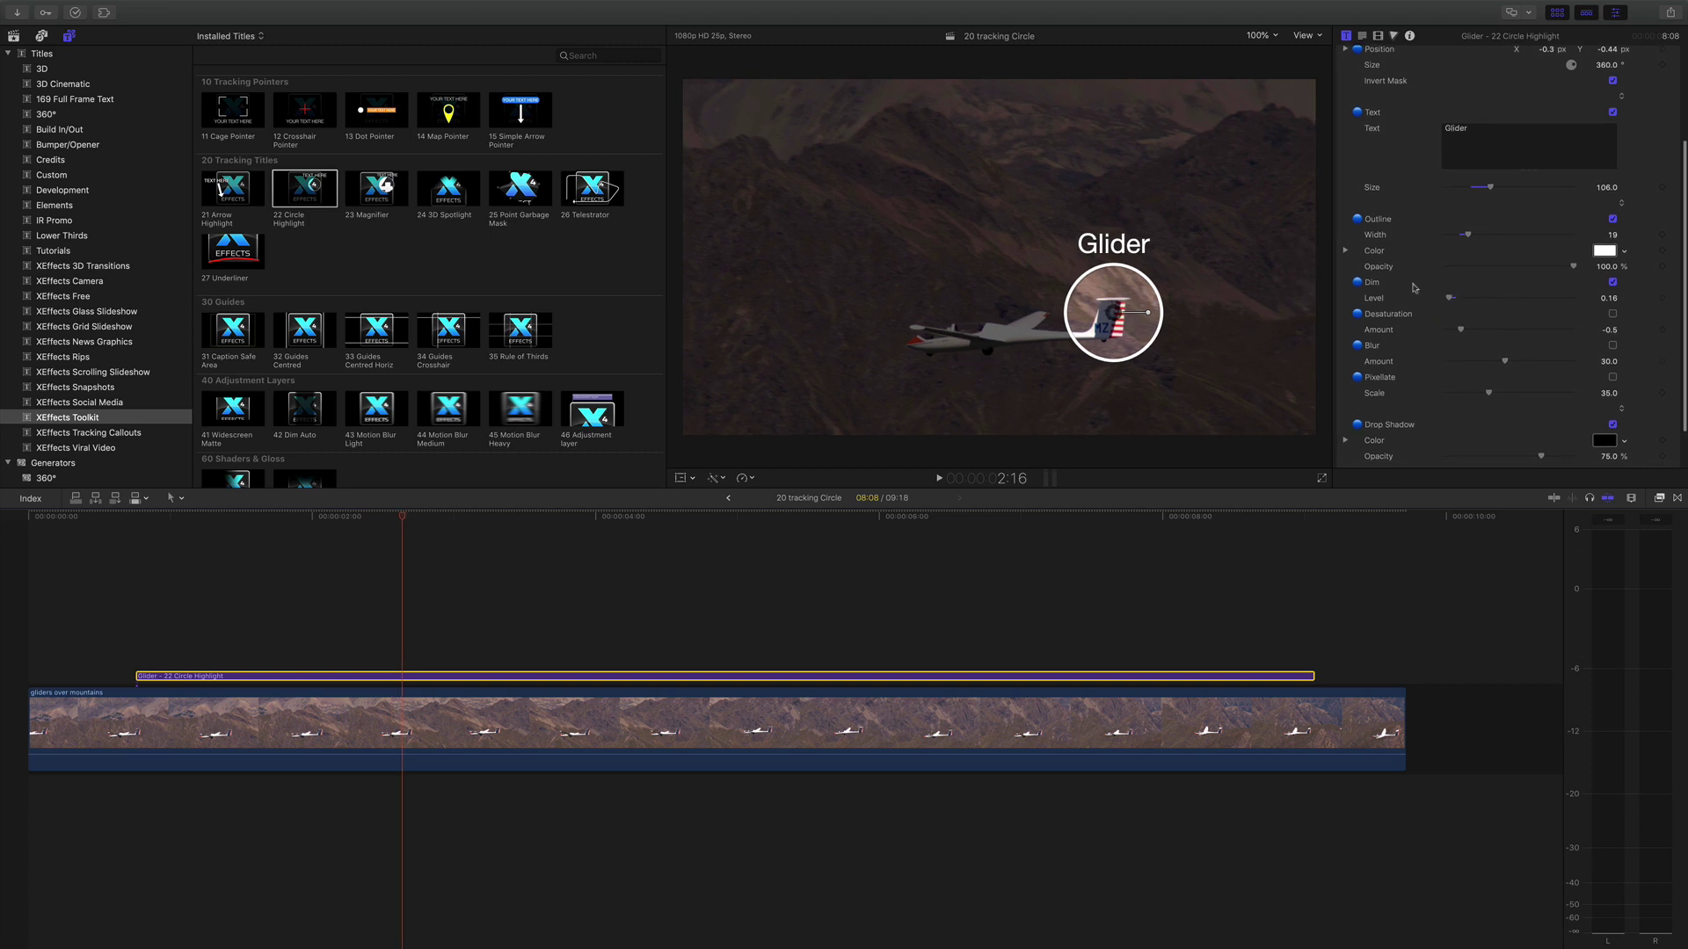
pyautogui.click(1614, 282)
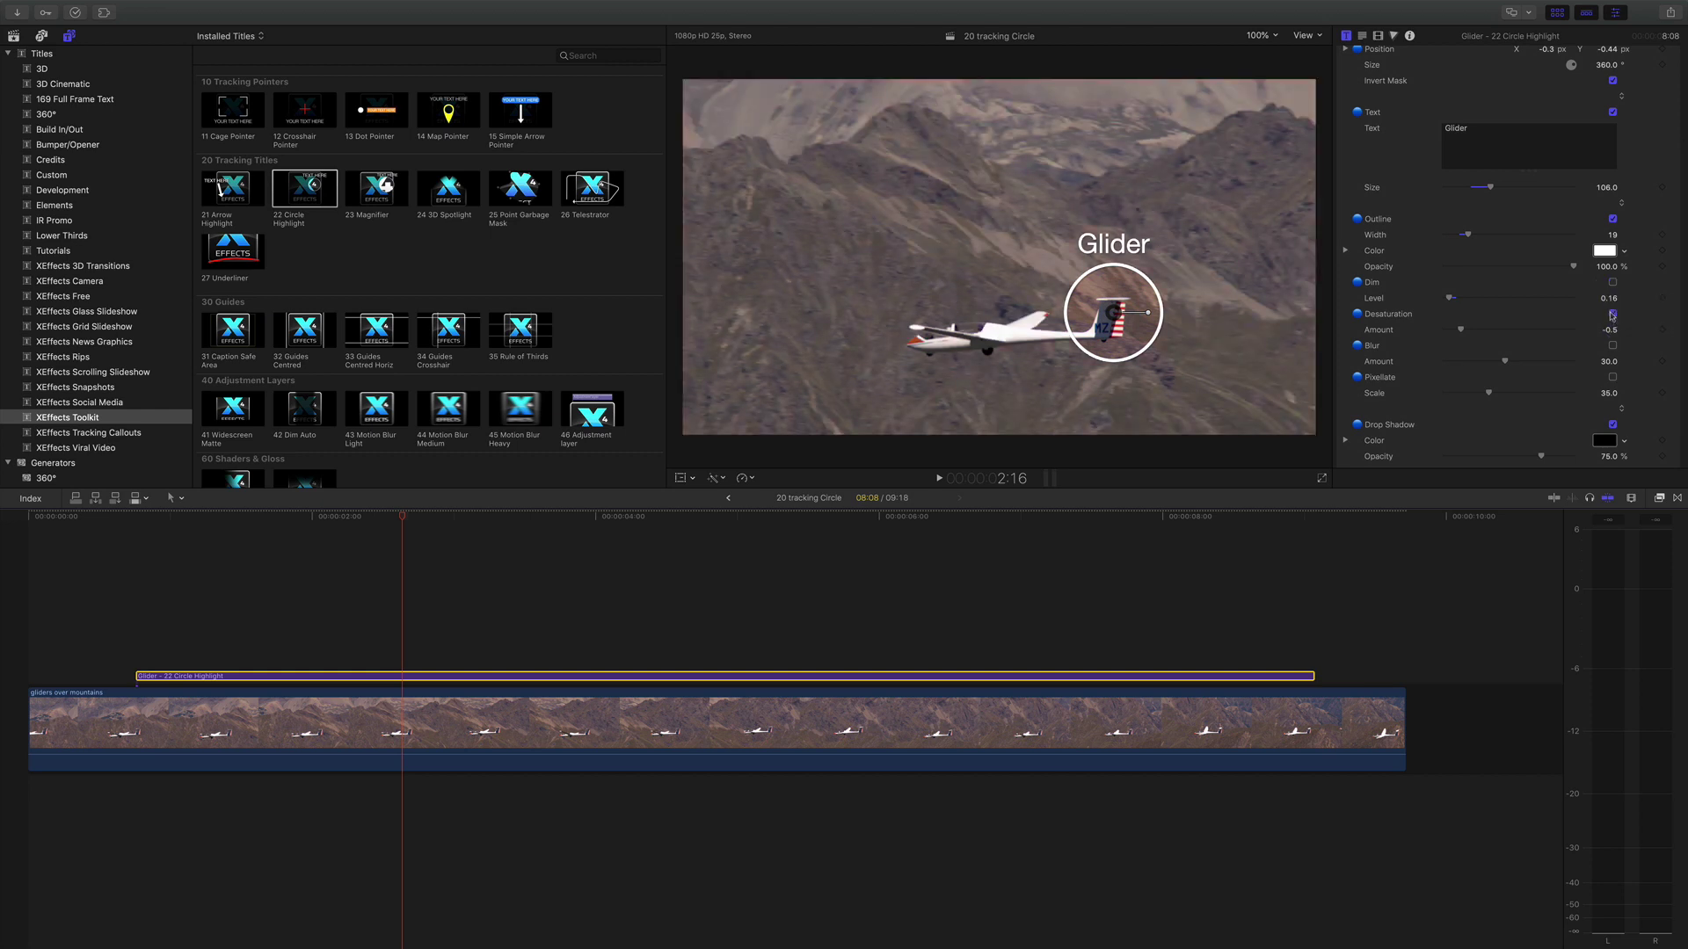
# Set Desaturation Amount to -1.0, preview the grey surround, then switch Desaturation off.
pyautogui.moveTo(1461, 330); pyautogui.dragTo(1427, 335)
pyautogui.click(139, 519)
pyautogui.press('space')
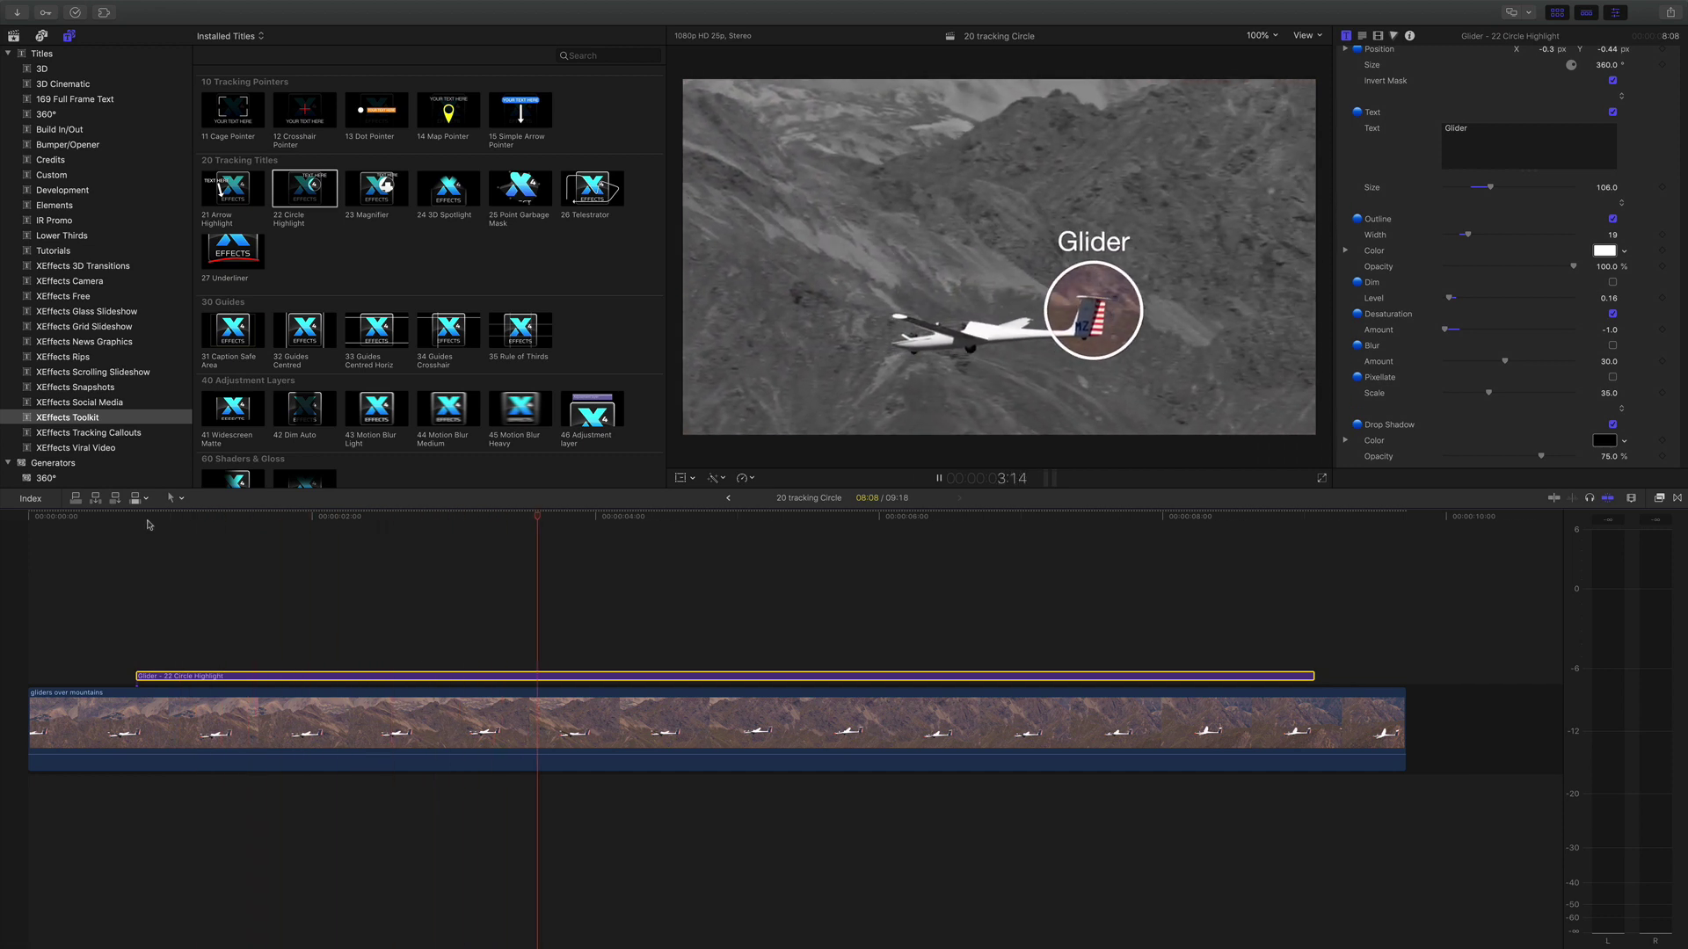
pyautogui.press('space')
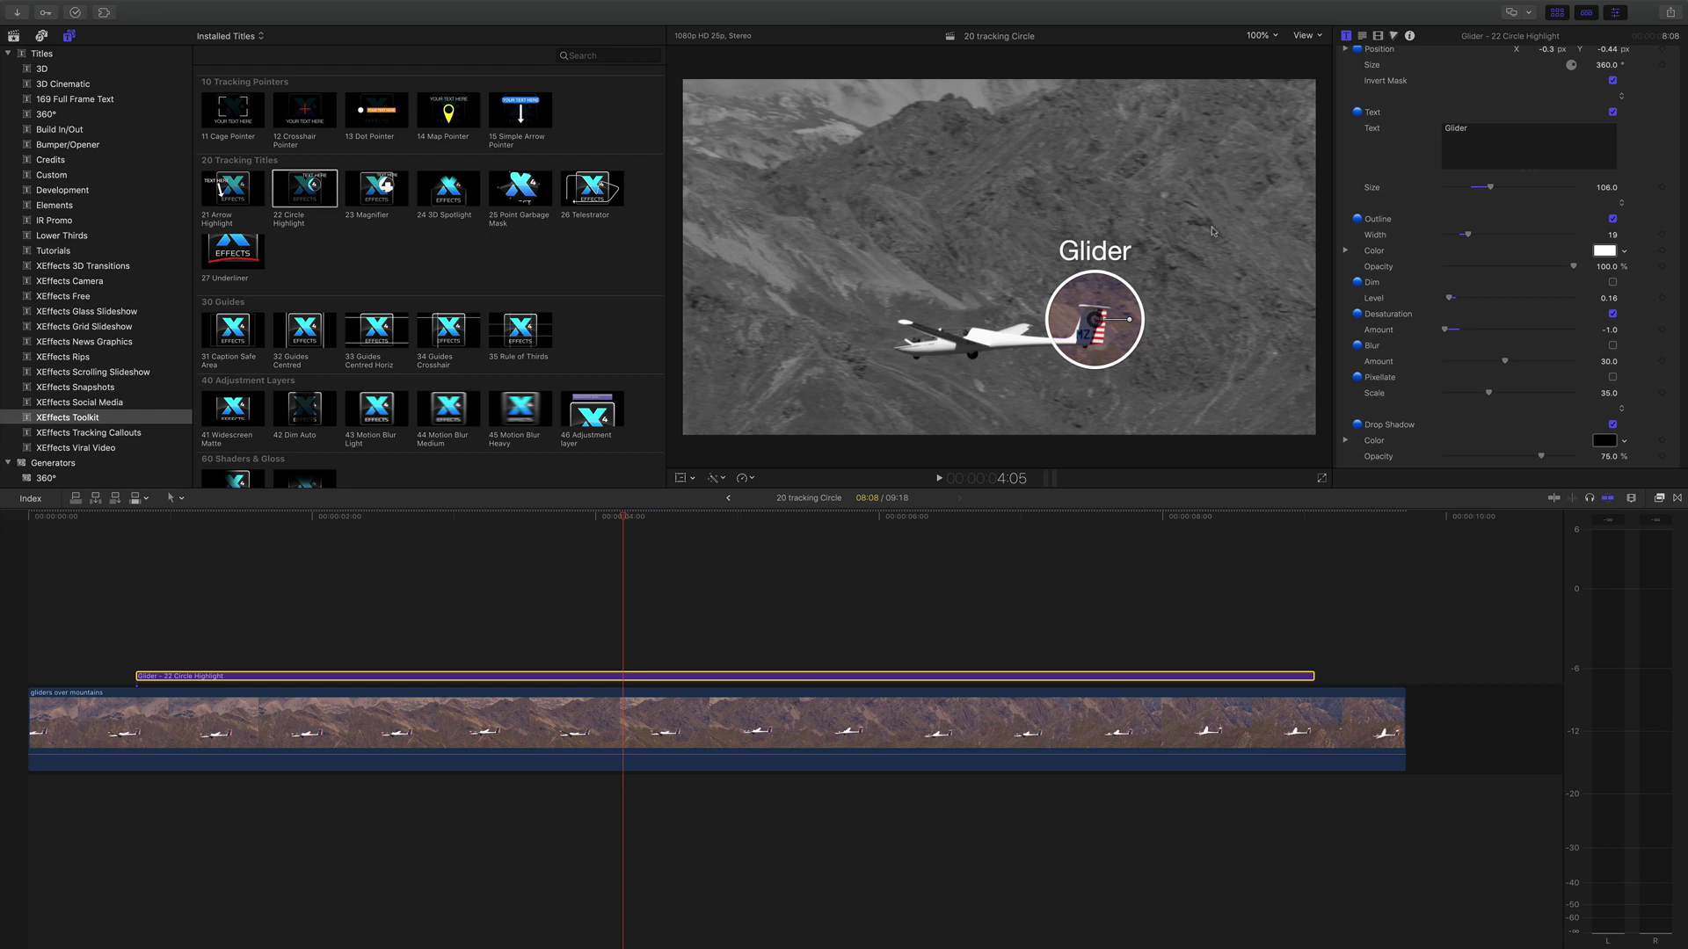
pyautogui.scroll(3, 1510, 213)
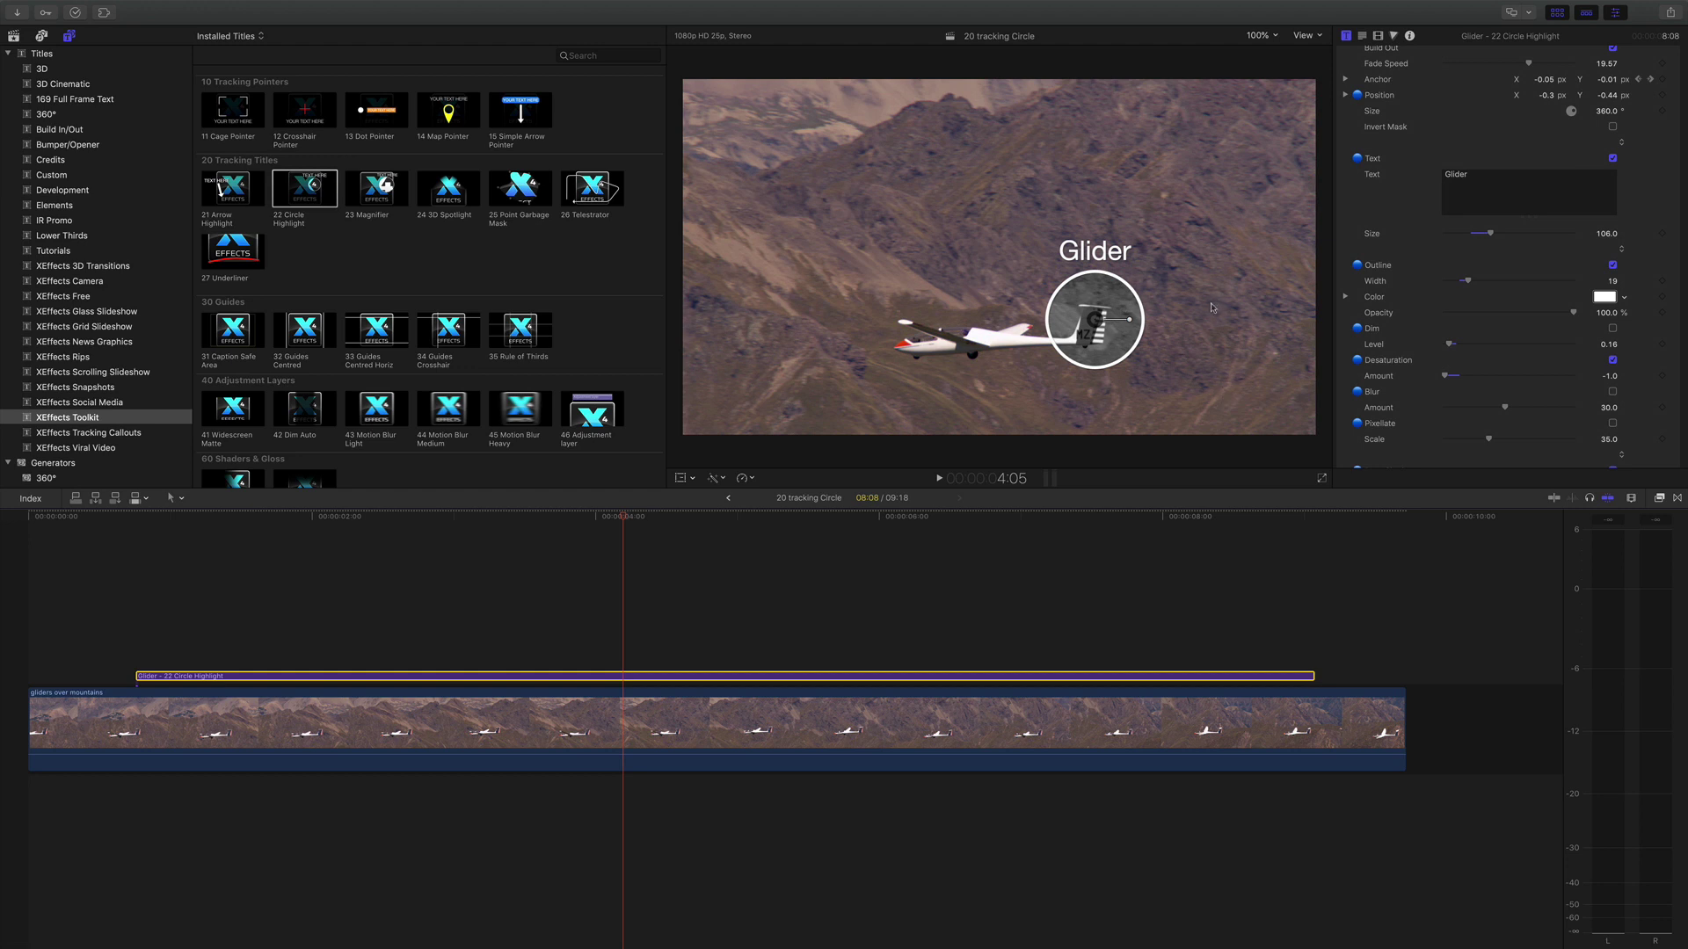
pyautogui.scroll(-3, 1451, 318)
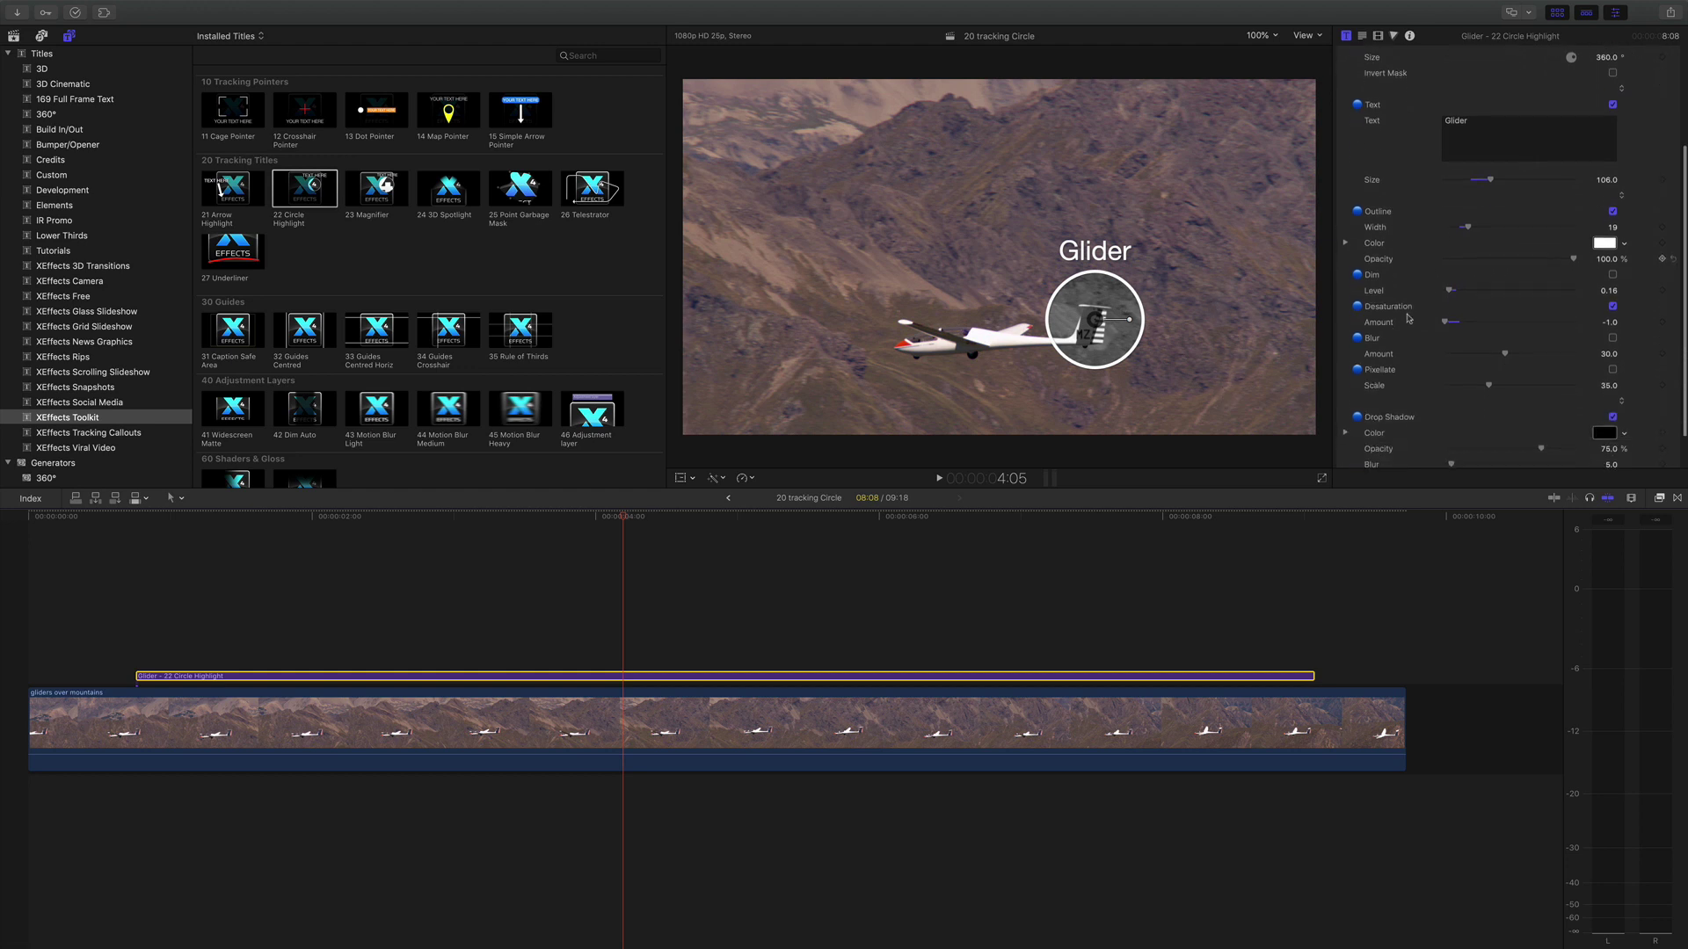
pyautogui.click(1613, 296)
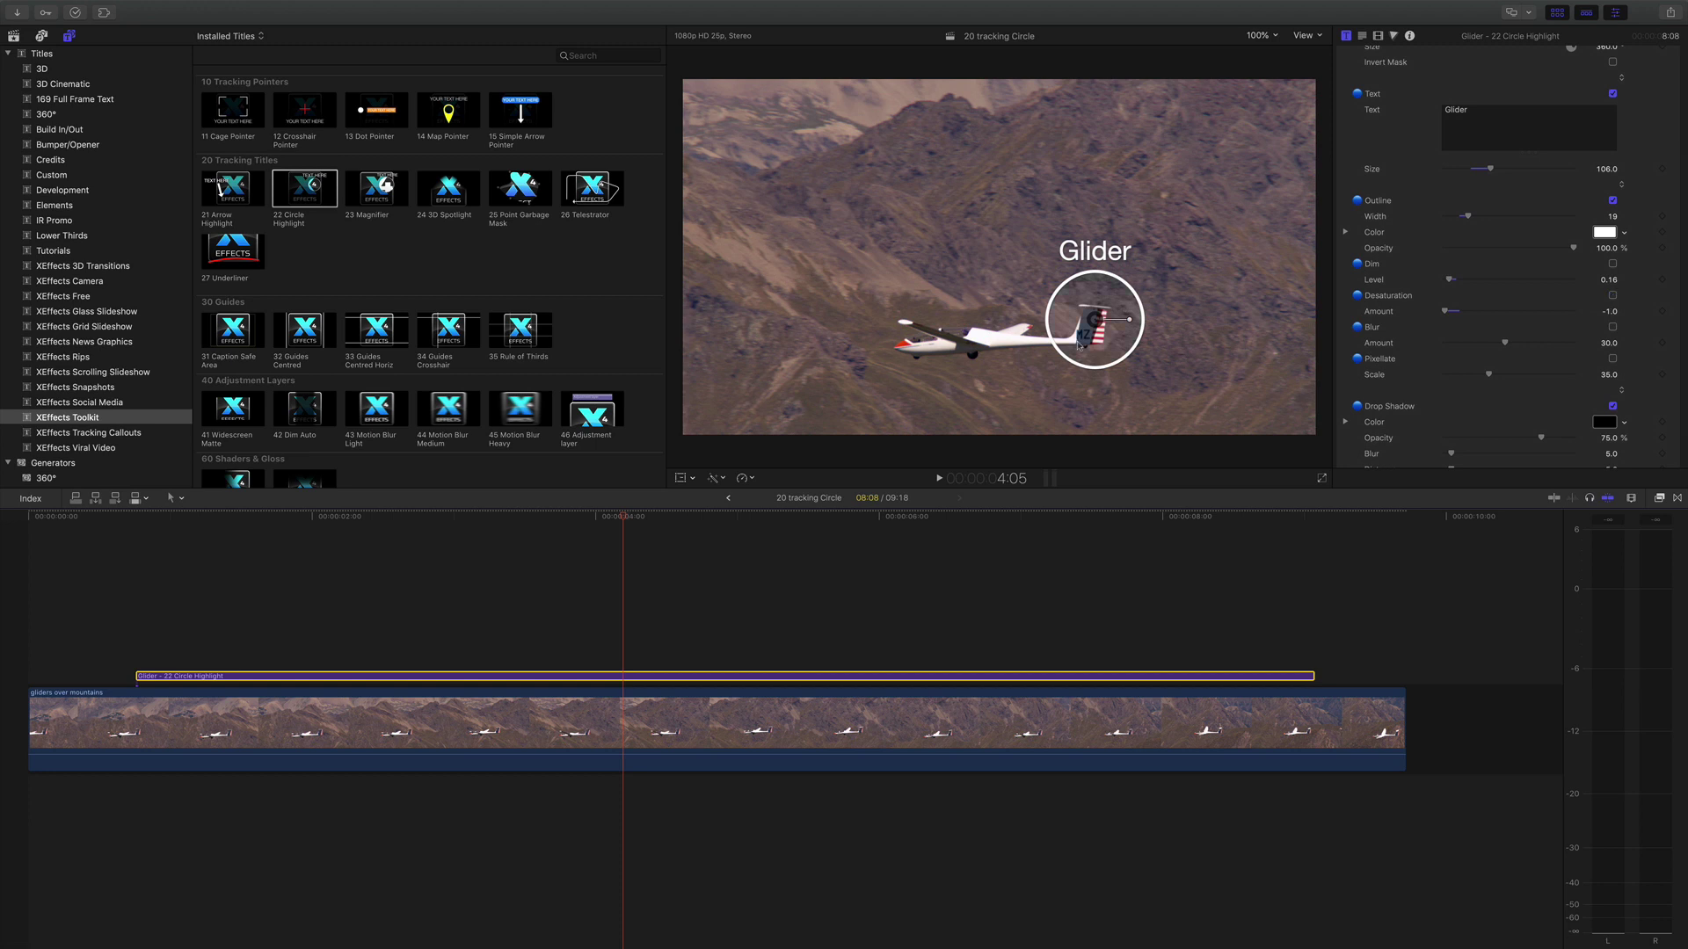
# Blur inside the Glider circle at amount 43, preview it, then switch to Pixellate.
pyautogui.click(1613, 328)
pyautogui.click(132, 519)
pyautogui.press('space')
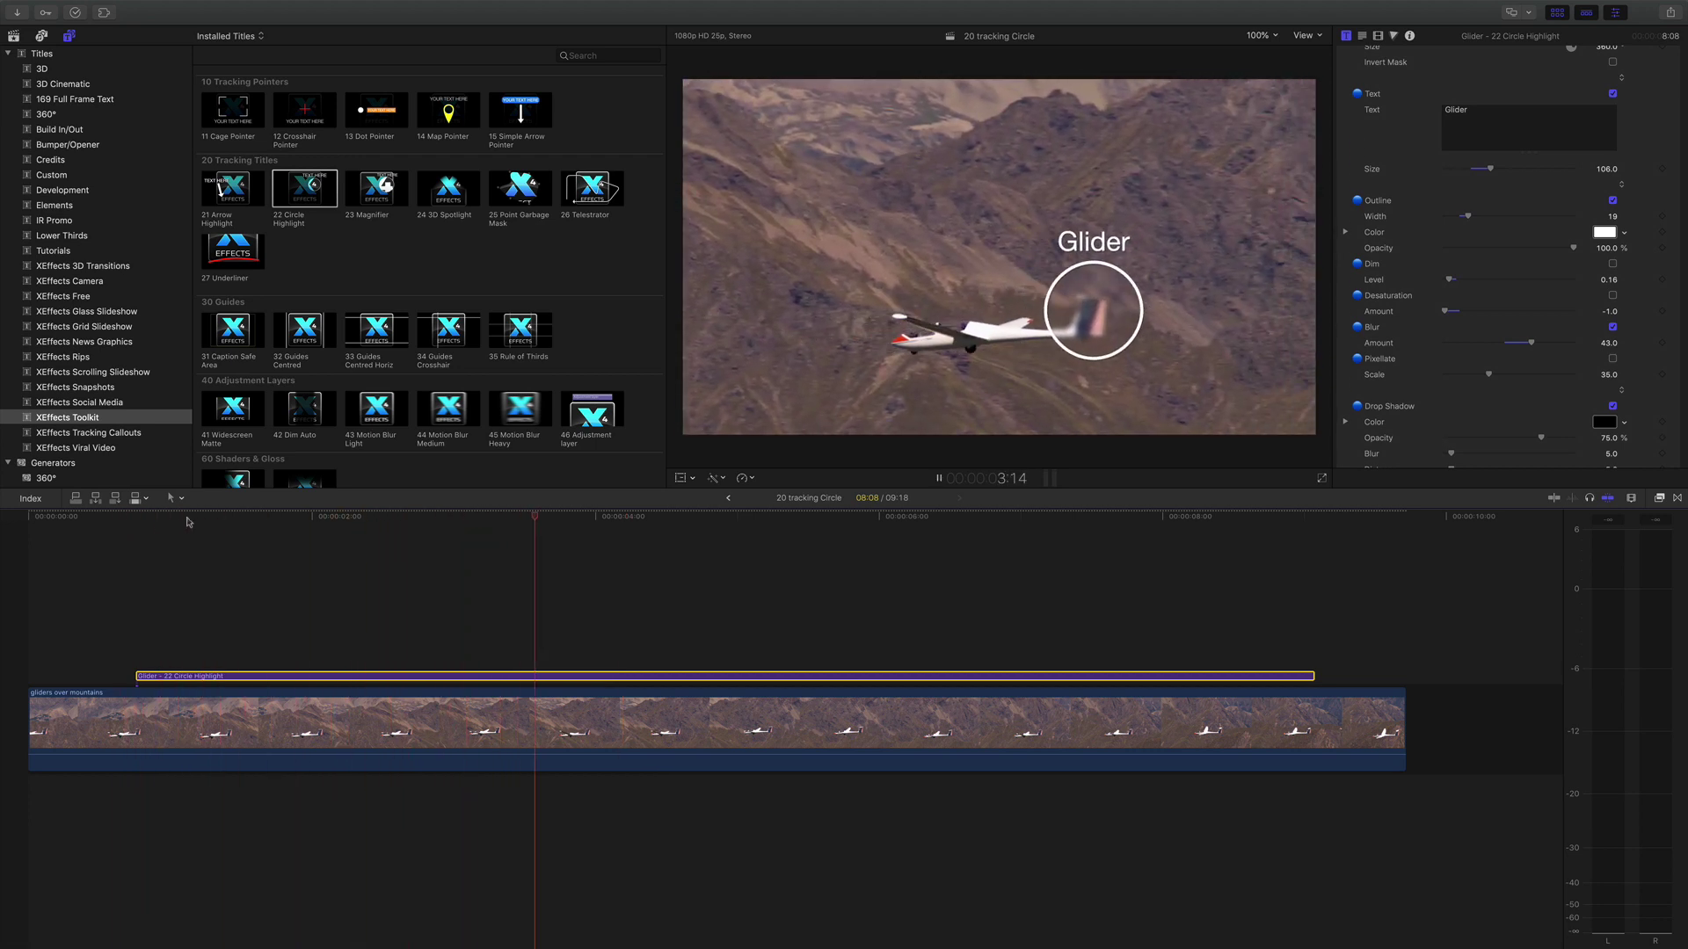
pyautogui.press('space')
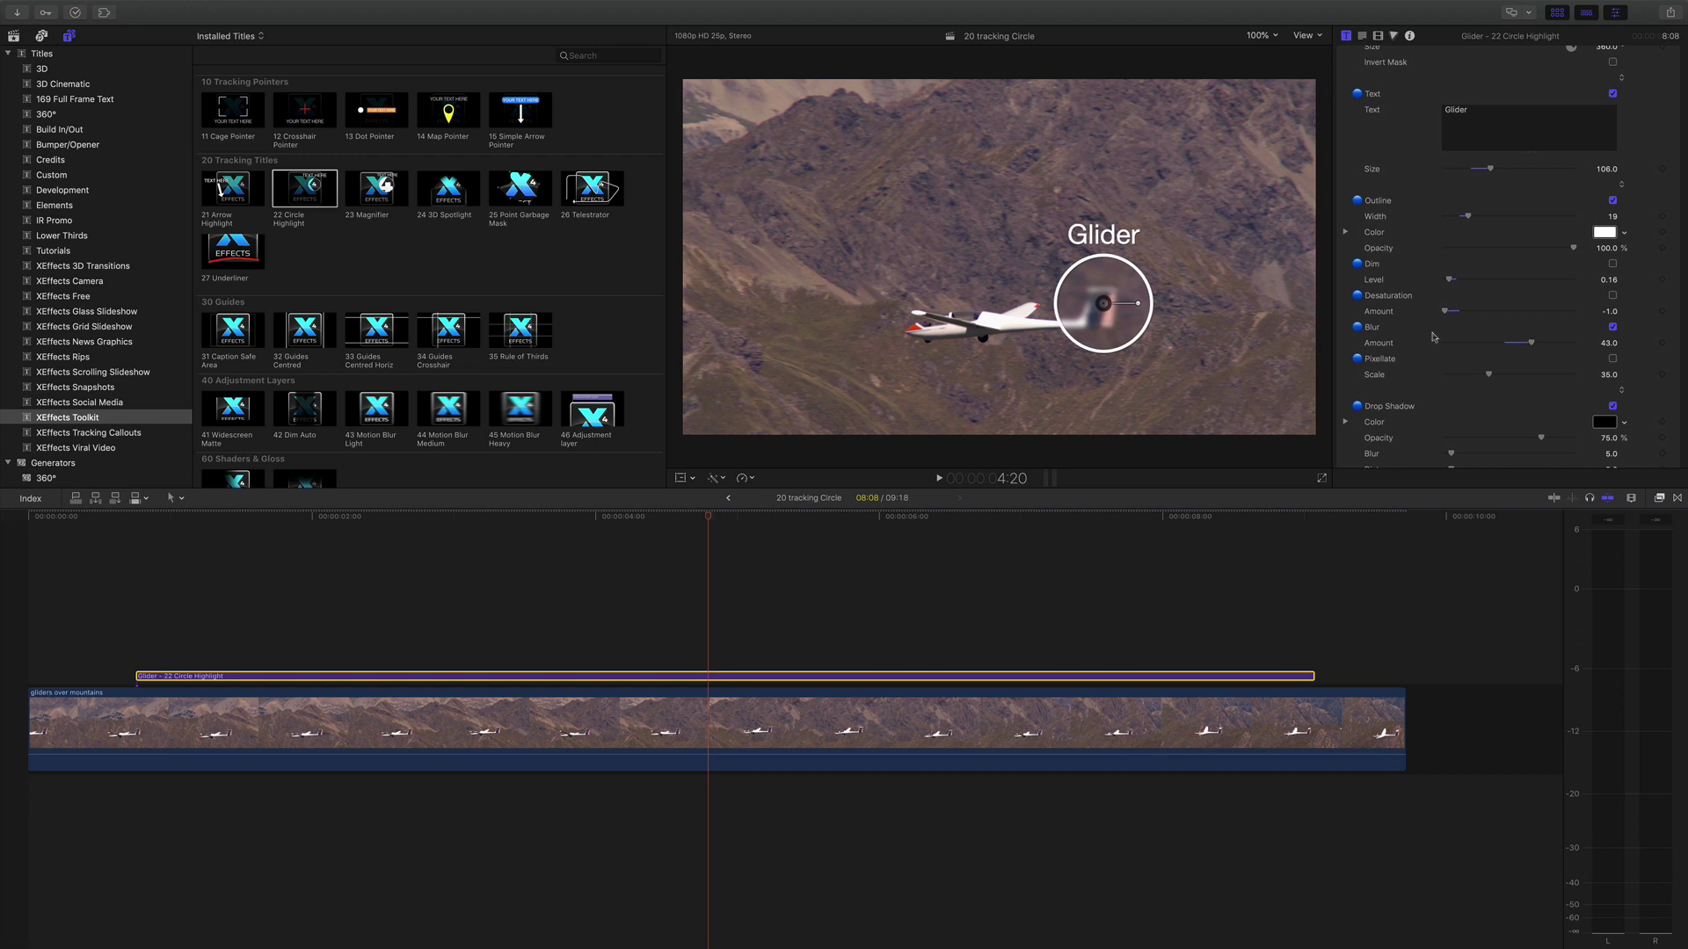
pyautogui.click(1613, 360)
# Lower the Pixellate Scale from 35 to 24 and preview the finer blocks.
pyautogui.moveTo(1490, 379); pyautogui.dragTo(1475, 379)
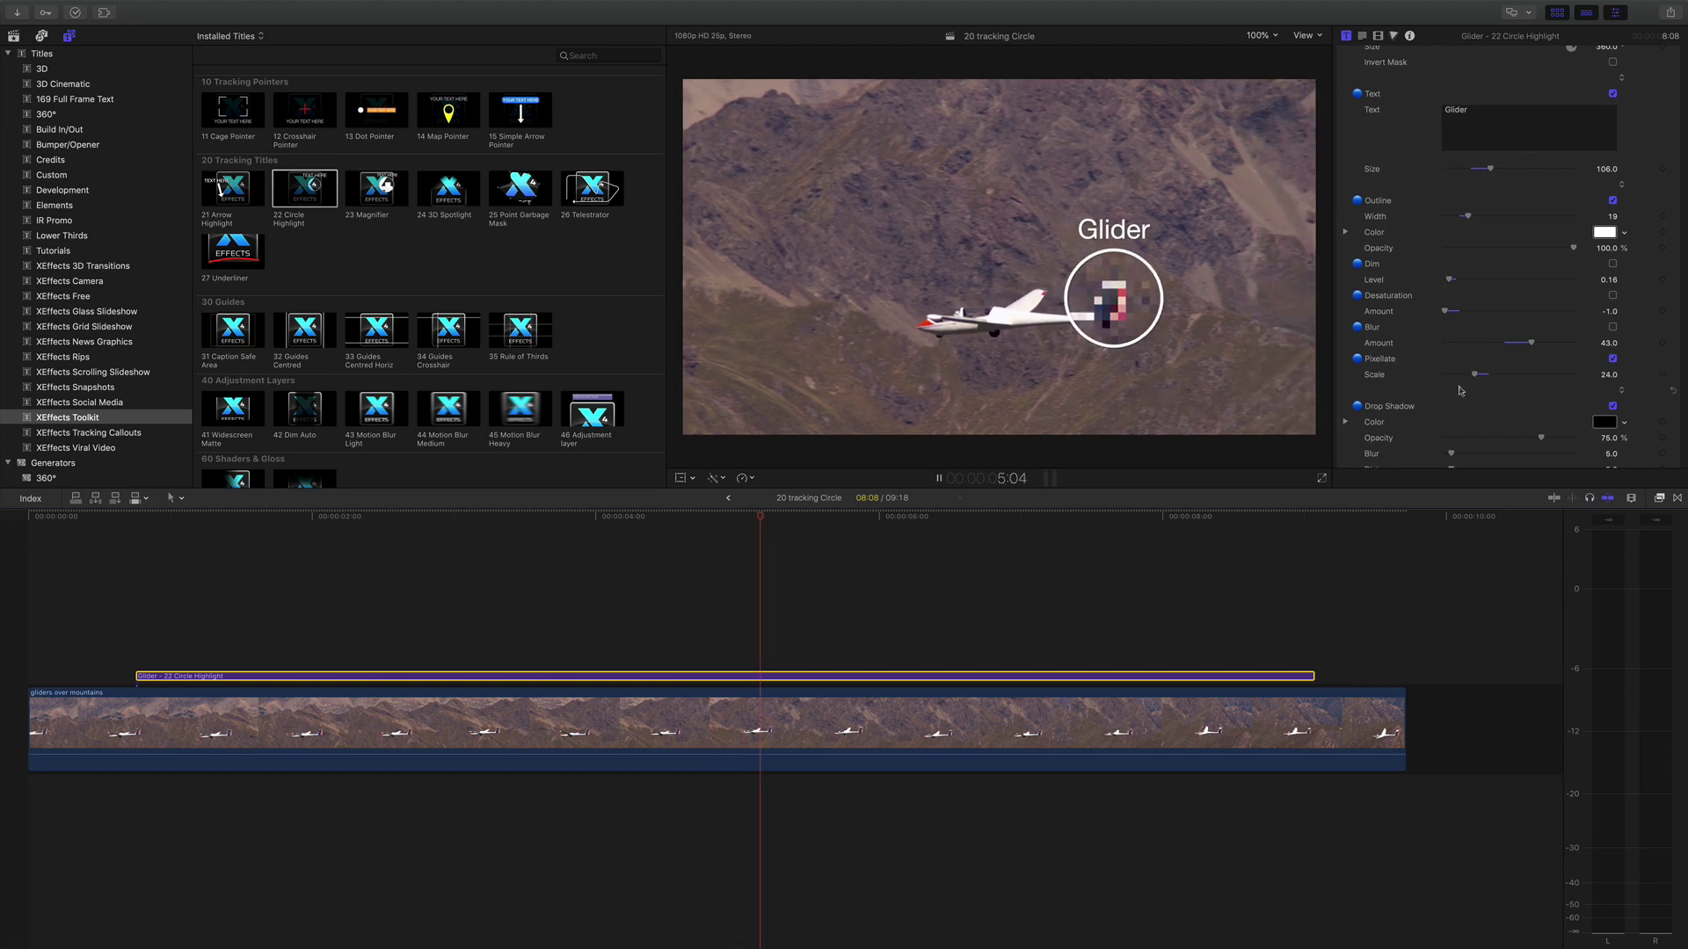
pyautogui.press('space')
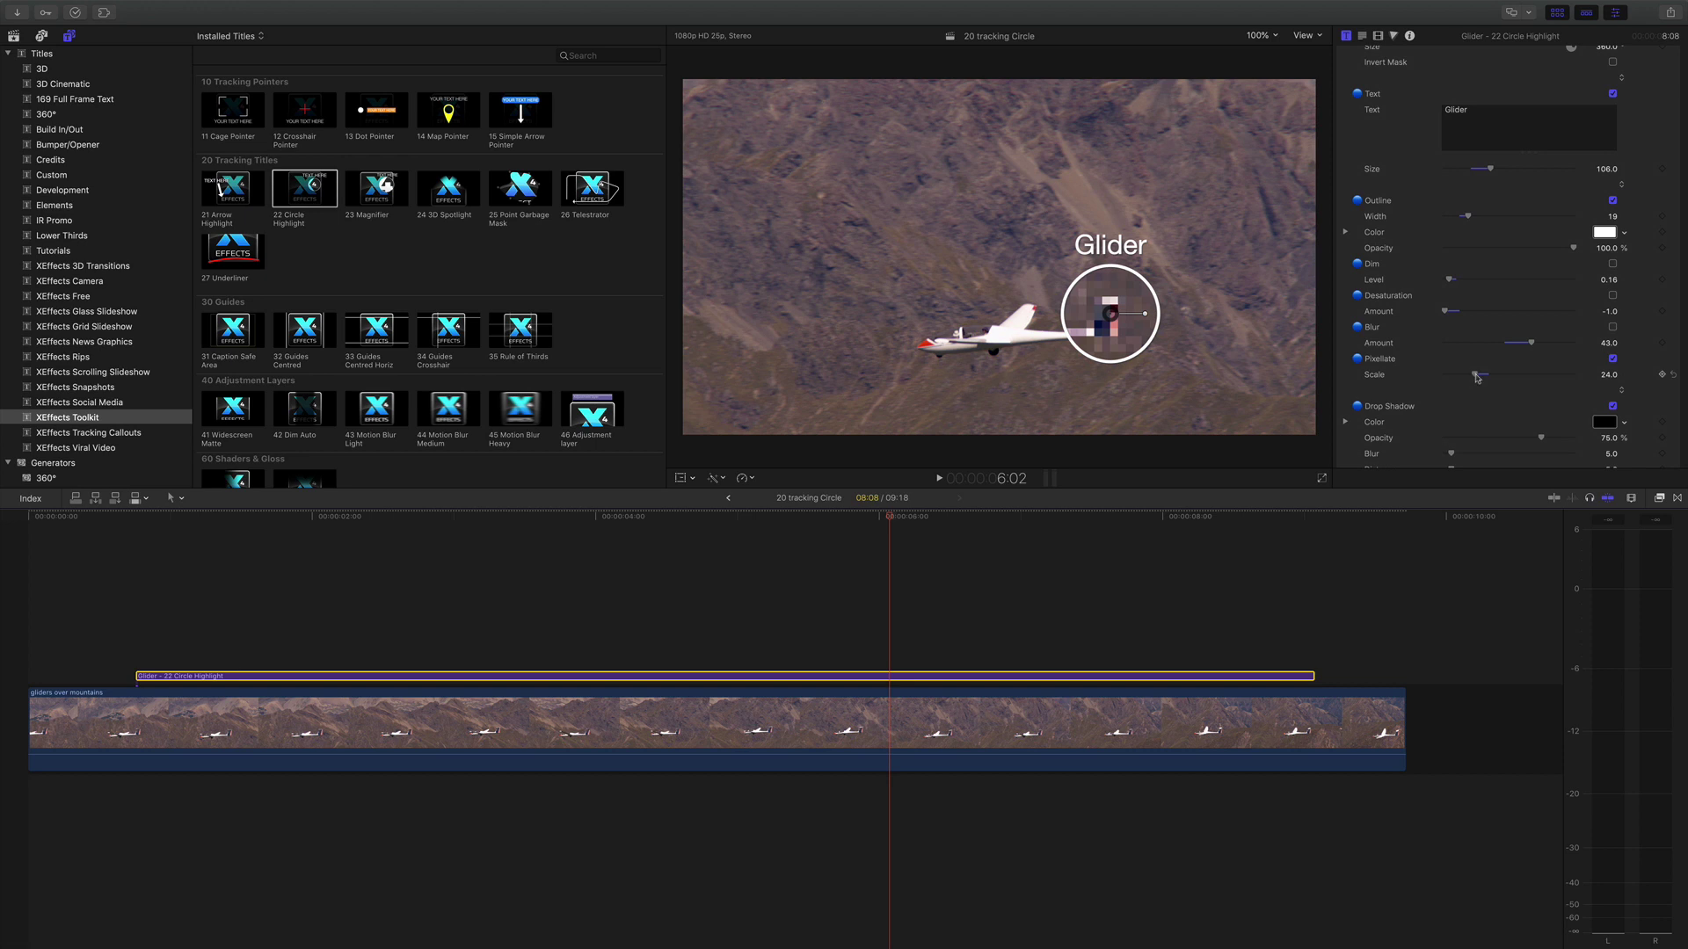
pyautogui.scroll(-2, 1477, 378)
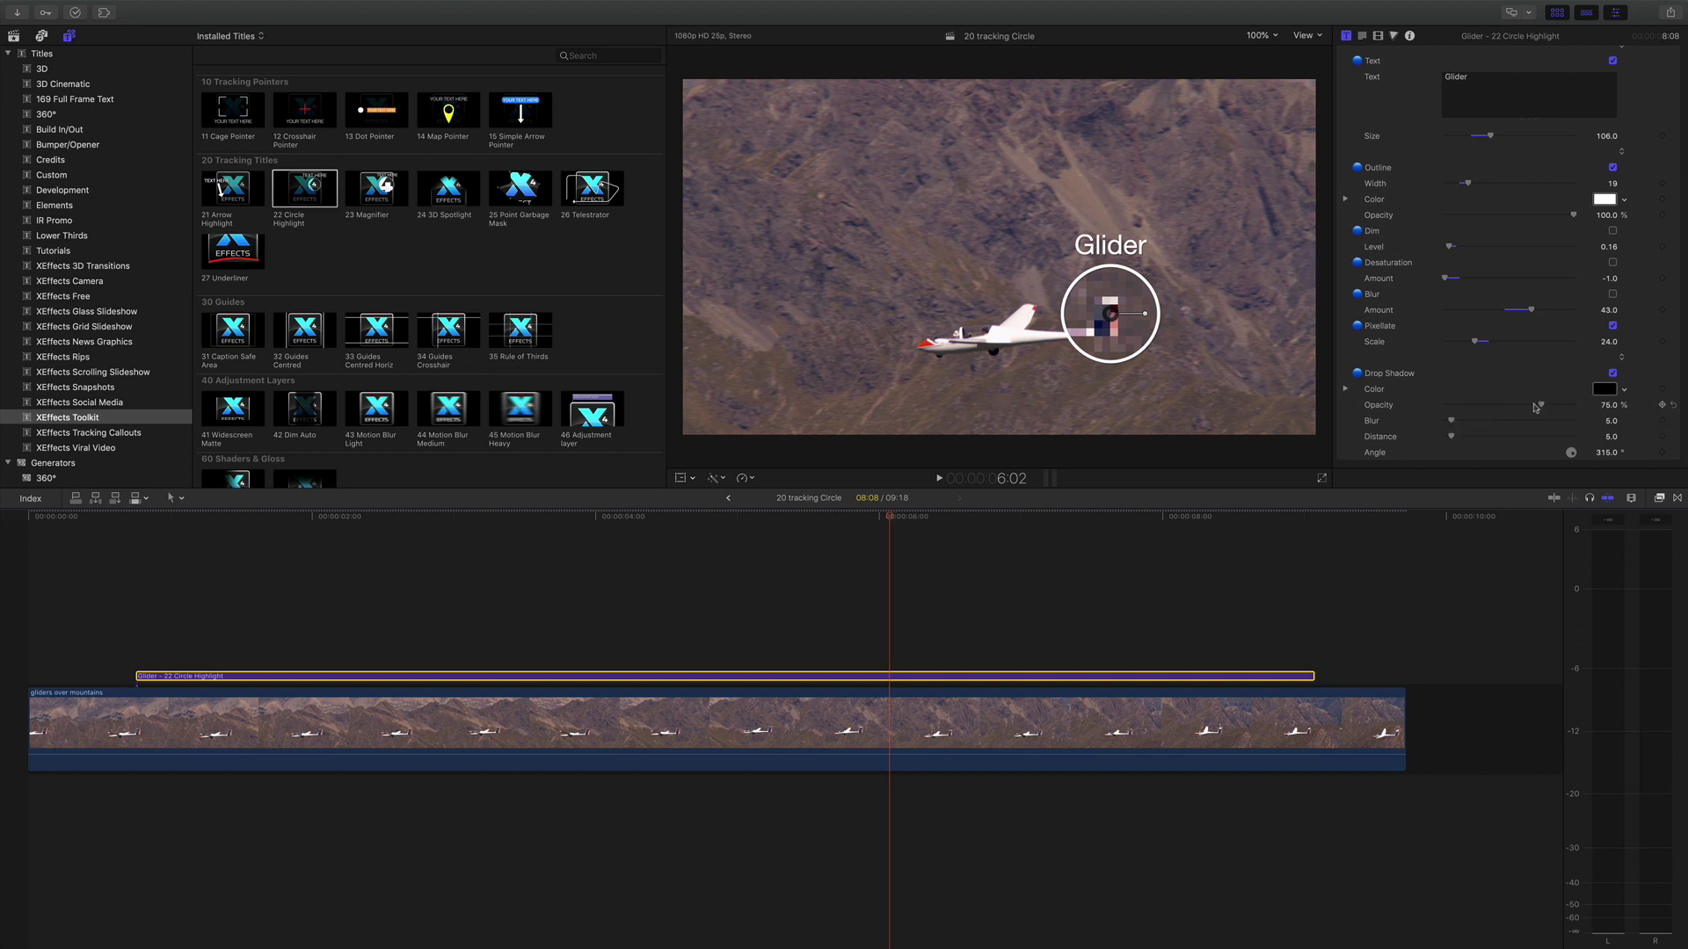
# Set Drop Shadow Opacity to 100% and Distance to about 23, then preview the title.
pyautogui.moveTo(1534, 408); pyautogui.dragTo(1590, 407)
pyautogui.moveTo(1453, 437); pyautogui.dragTo(1475, 438)
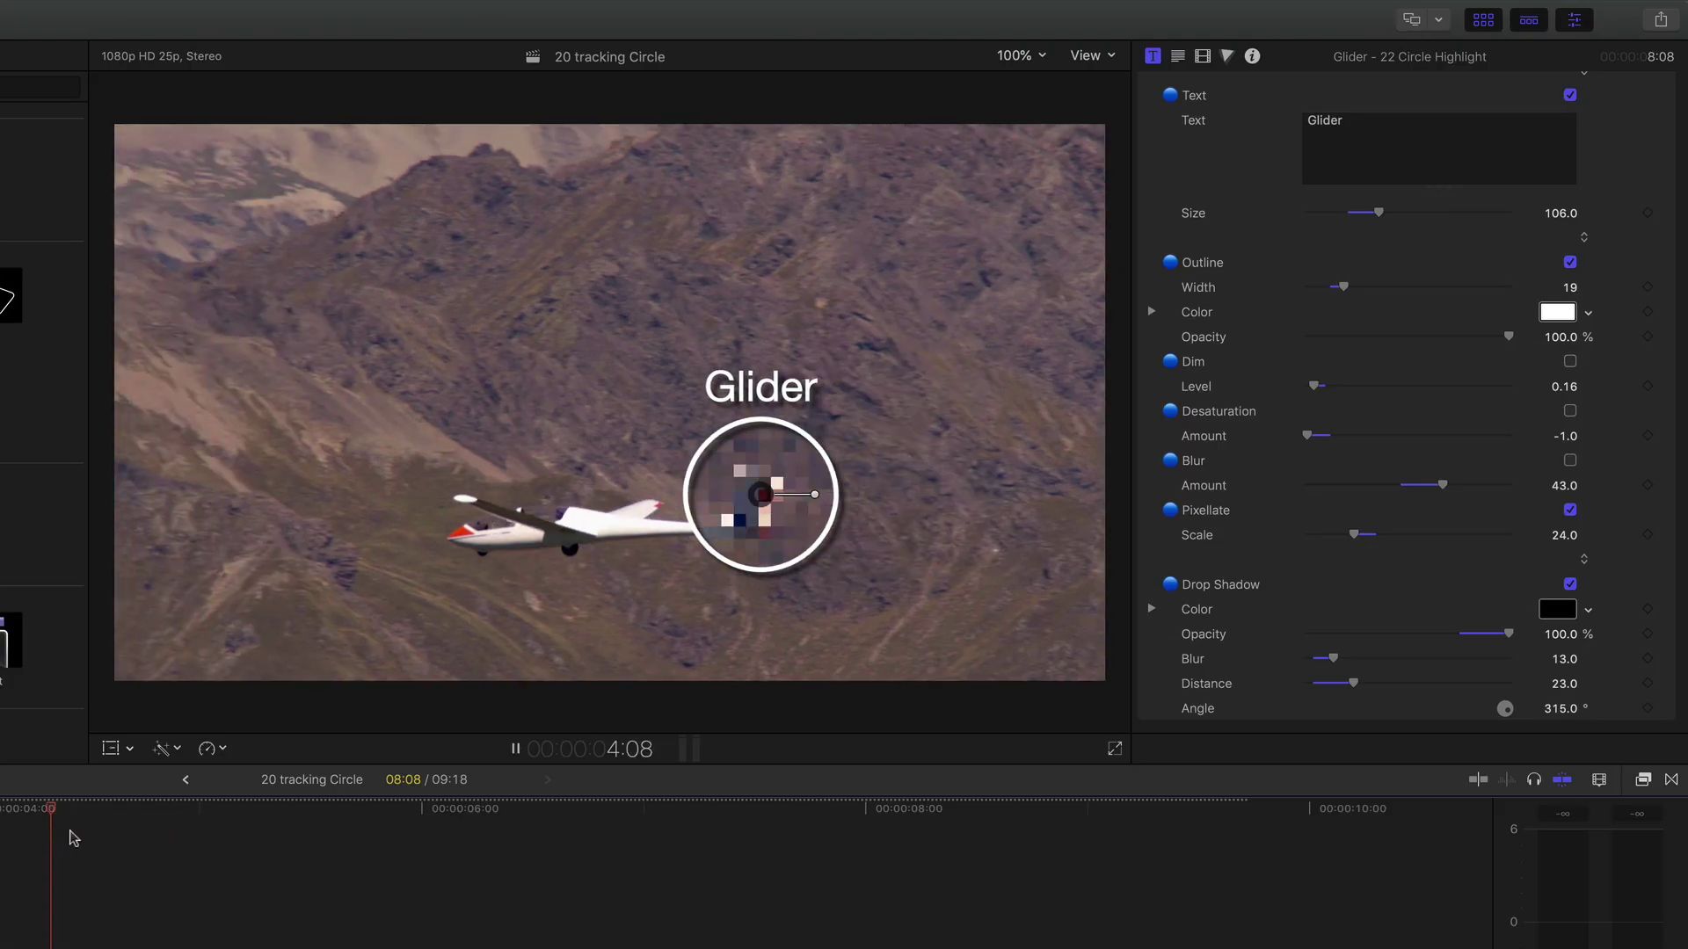
pyautogui.press('space')
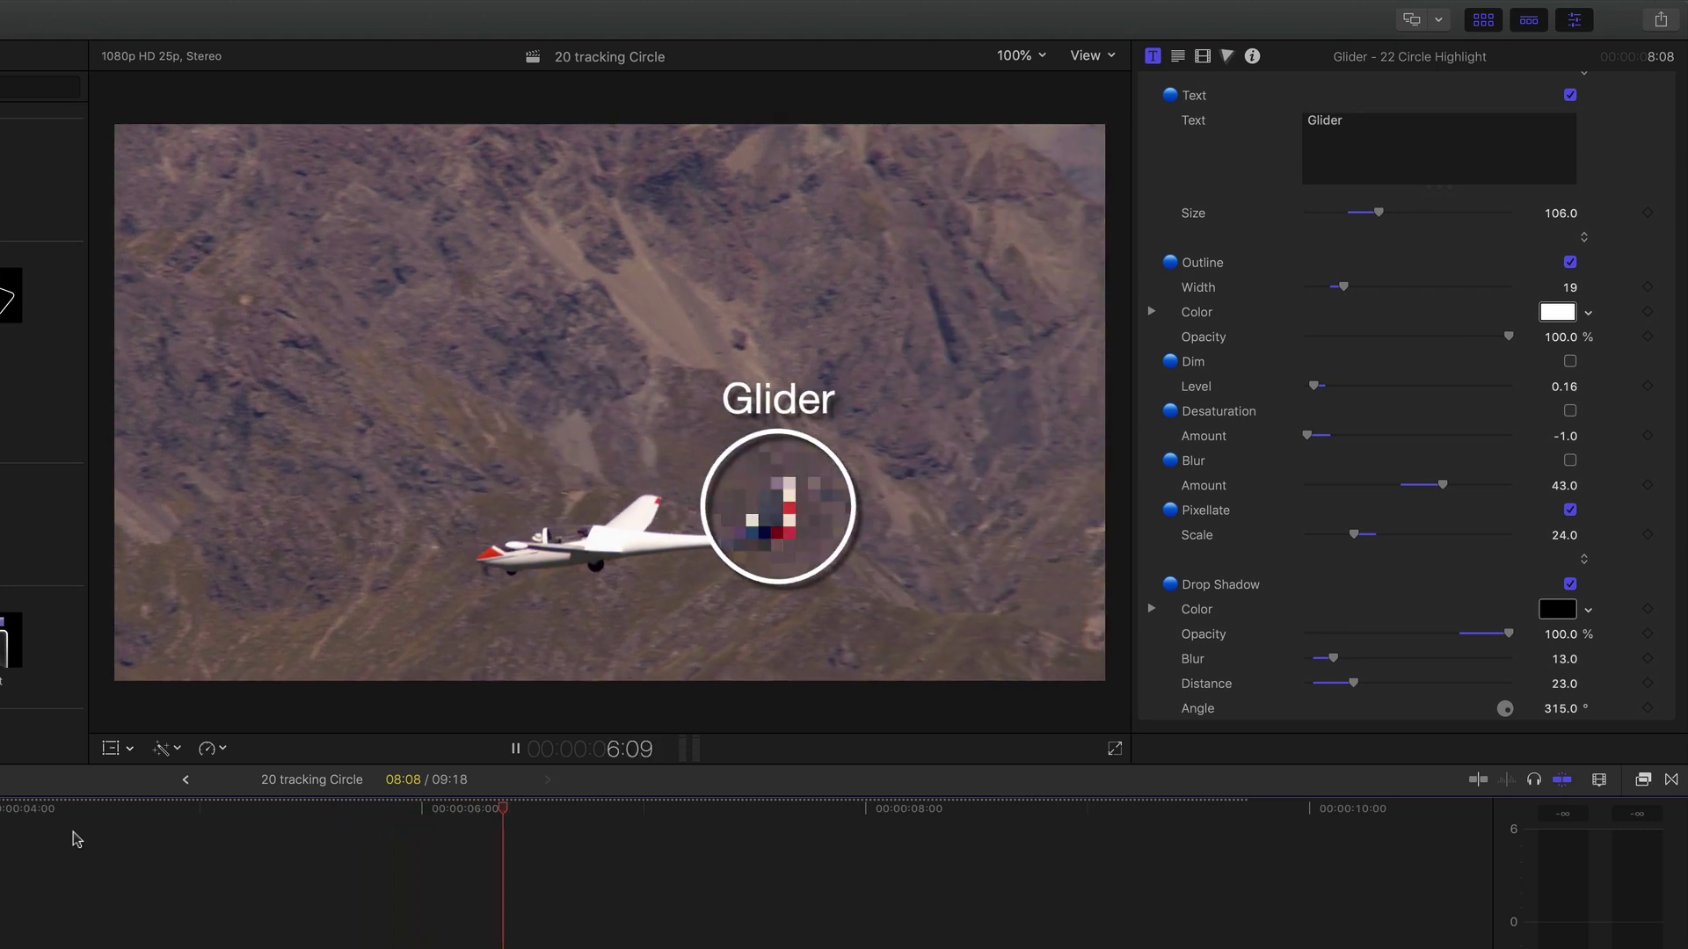
pyautogui.press('j')
pyautogui.press('j')
pyautogui.press('j')
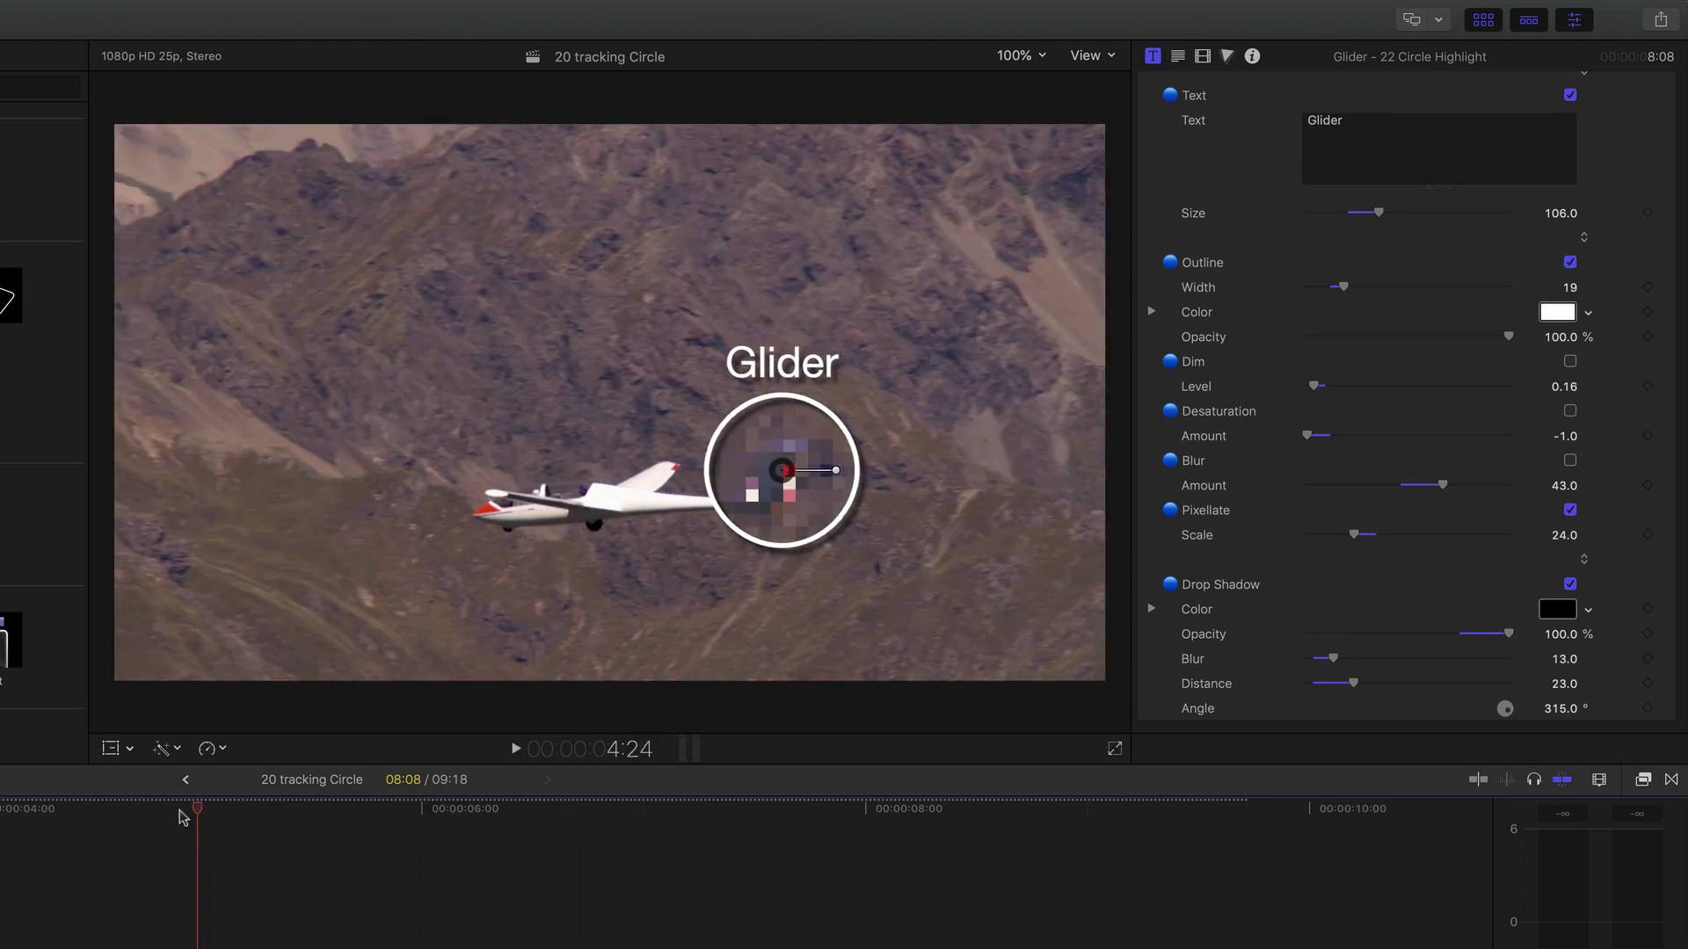
pyautogui.press('k')
# Set the tracker MODE to TRACK.
pyautogui.scroll(5, 1289, 426)
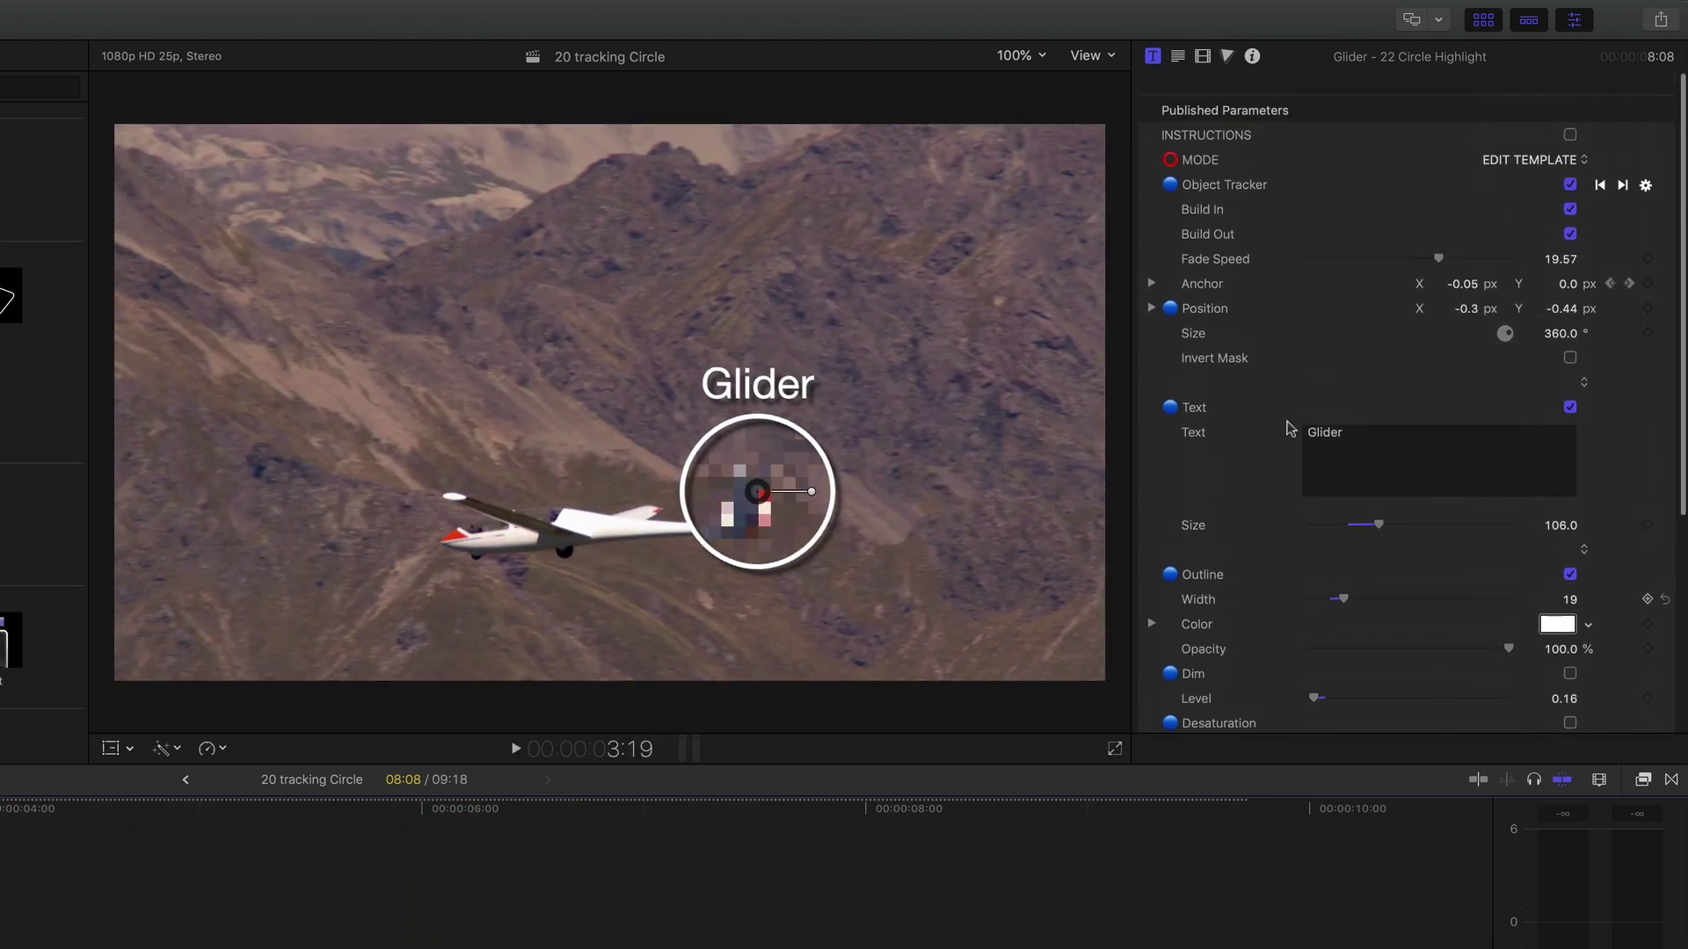
pyautogui.click(1536, 140)
pyautogui.click(1529, 124)
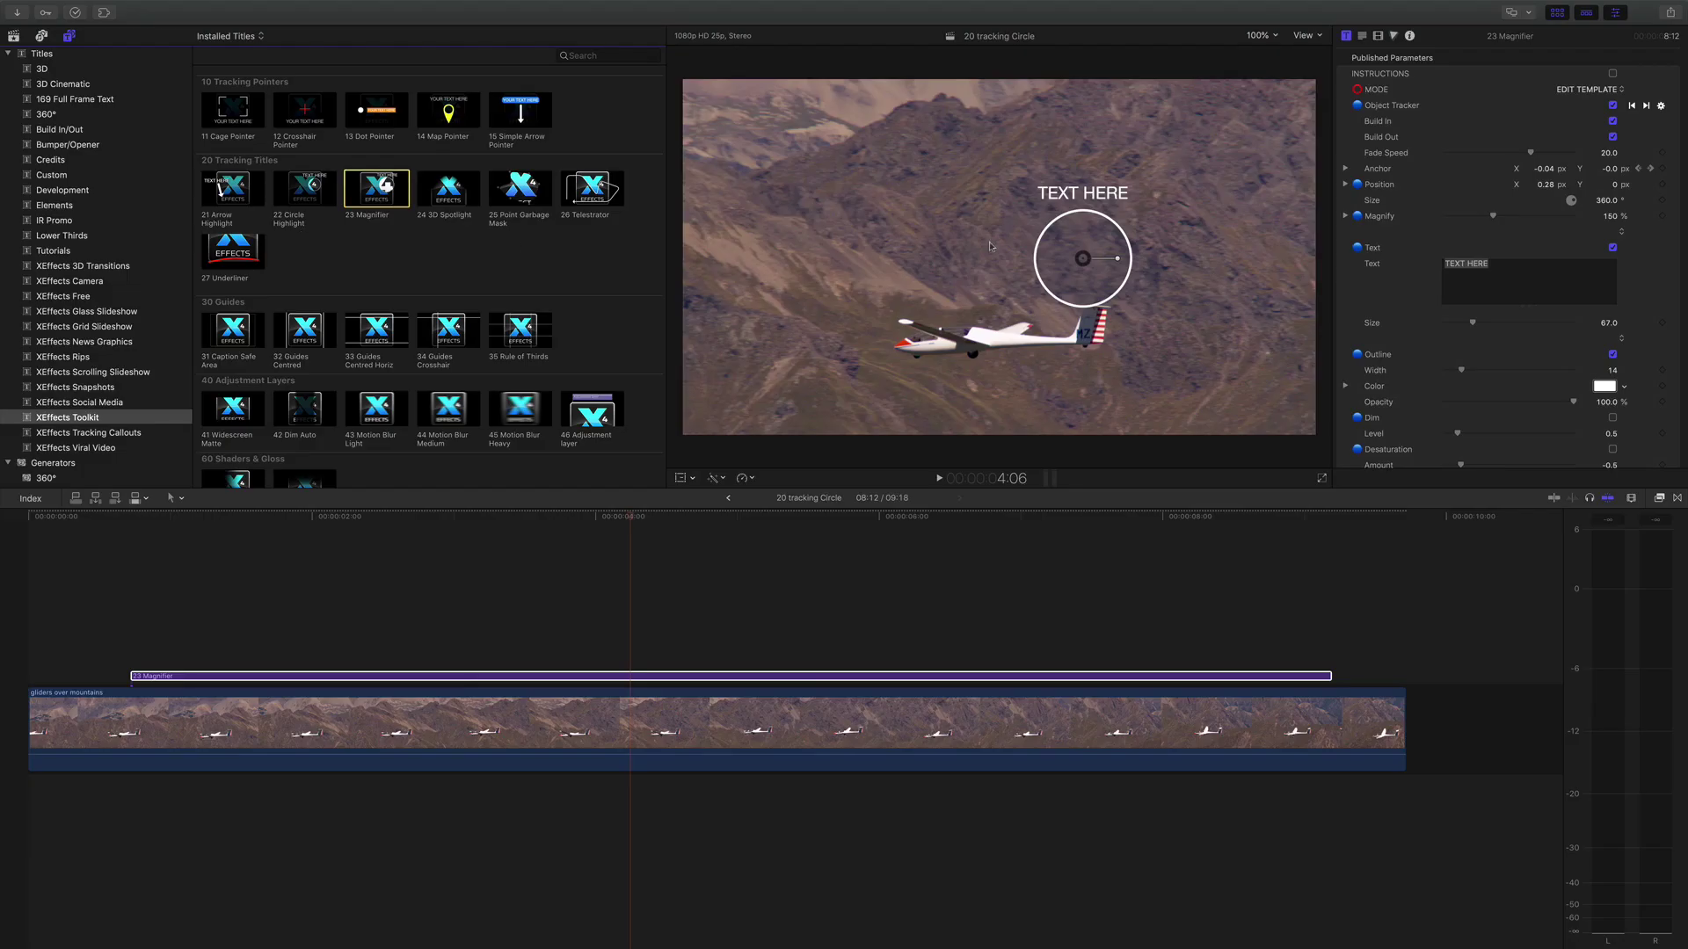
# Place the 23 Magnifier circle over the glider's tail and raise Magnify to 345%, previewing playback.
pyautogui.click(650, 506)
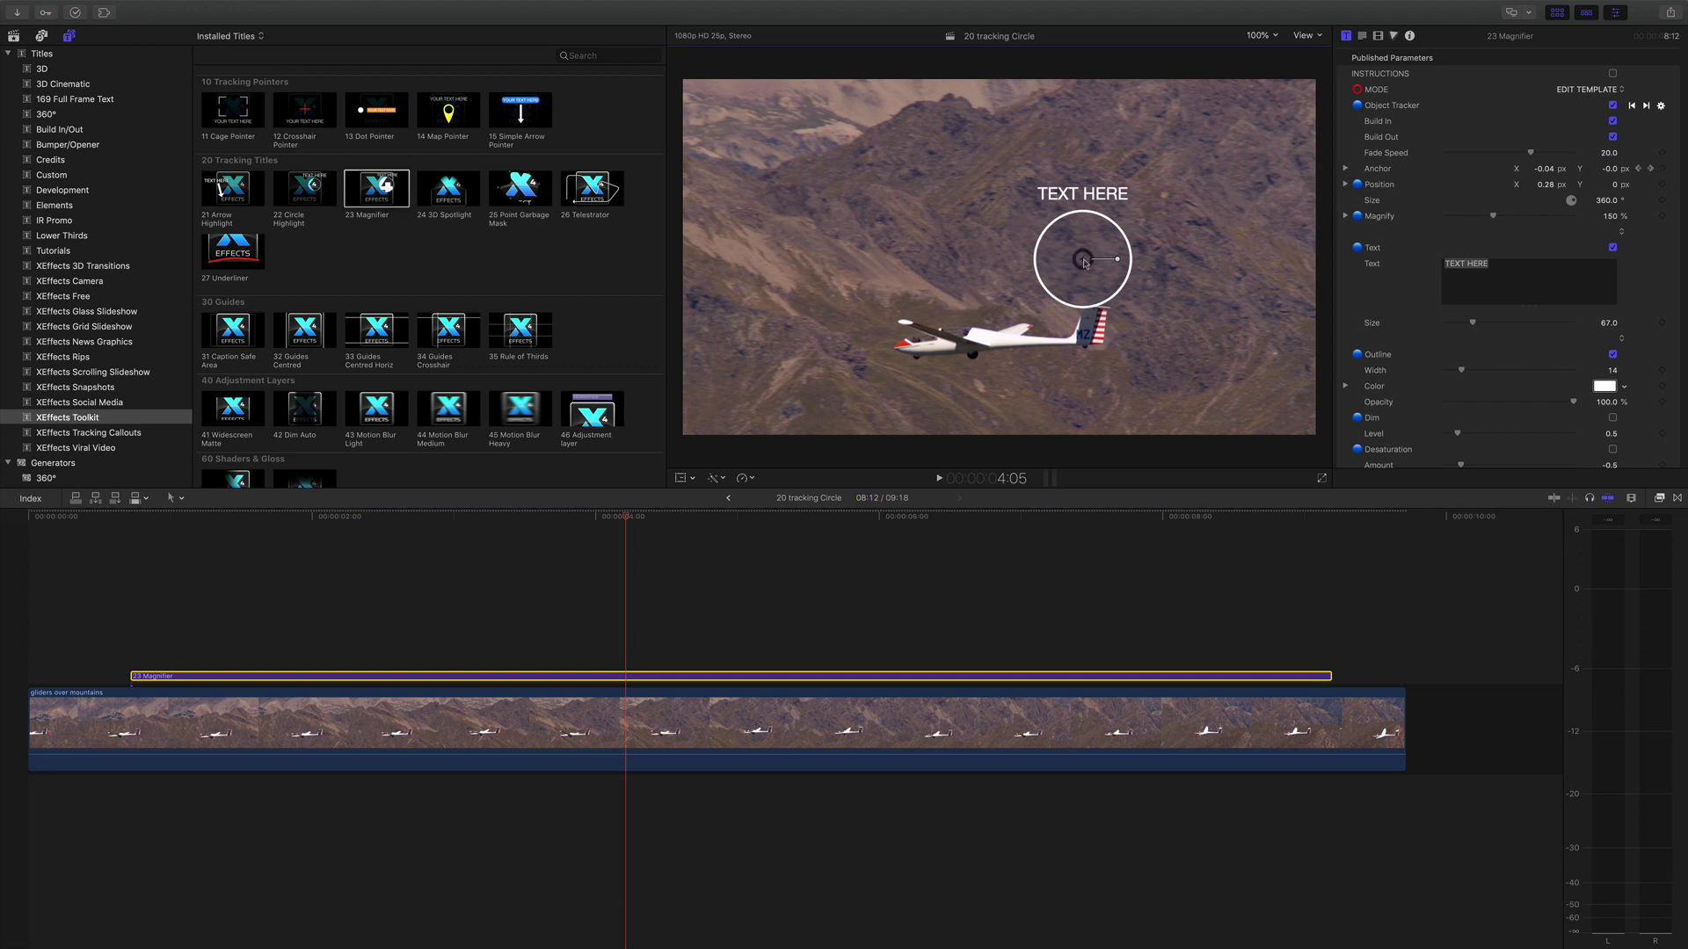
pyautogui.moveTo(1083, 258); pyautogui.dragTo(1087, 337)
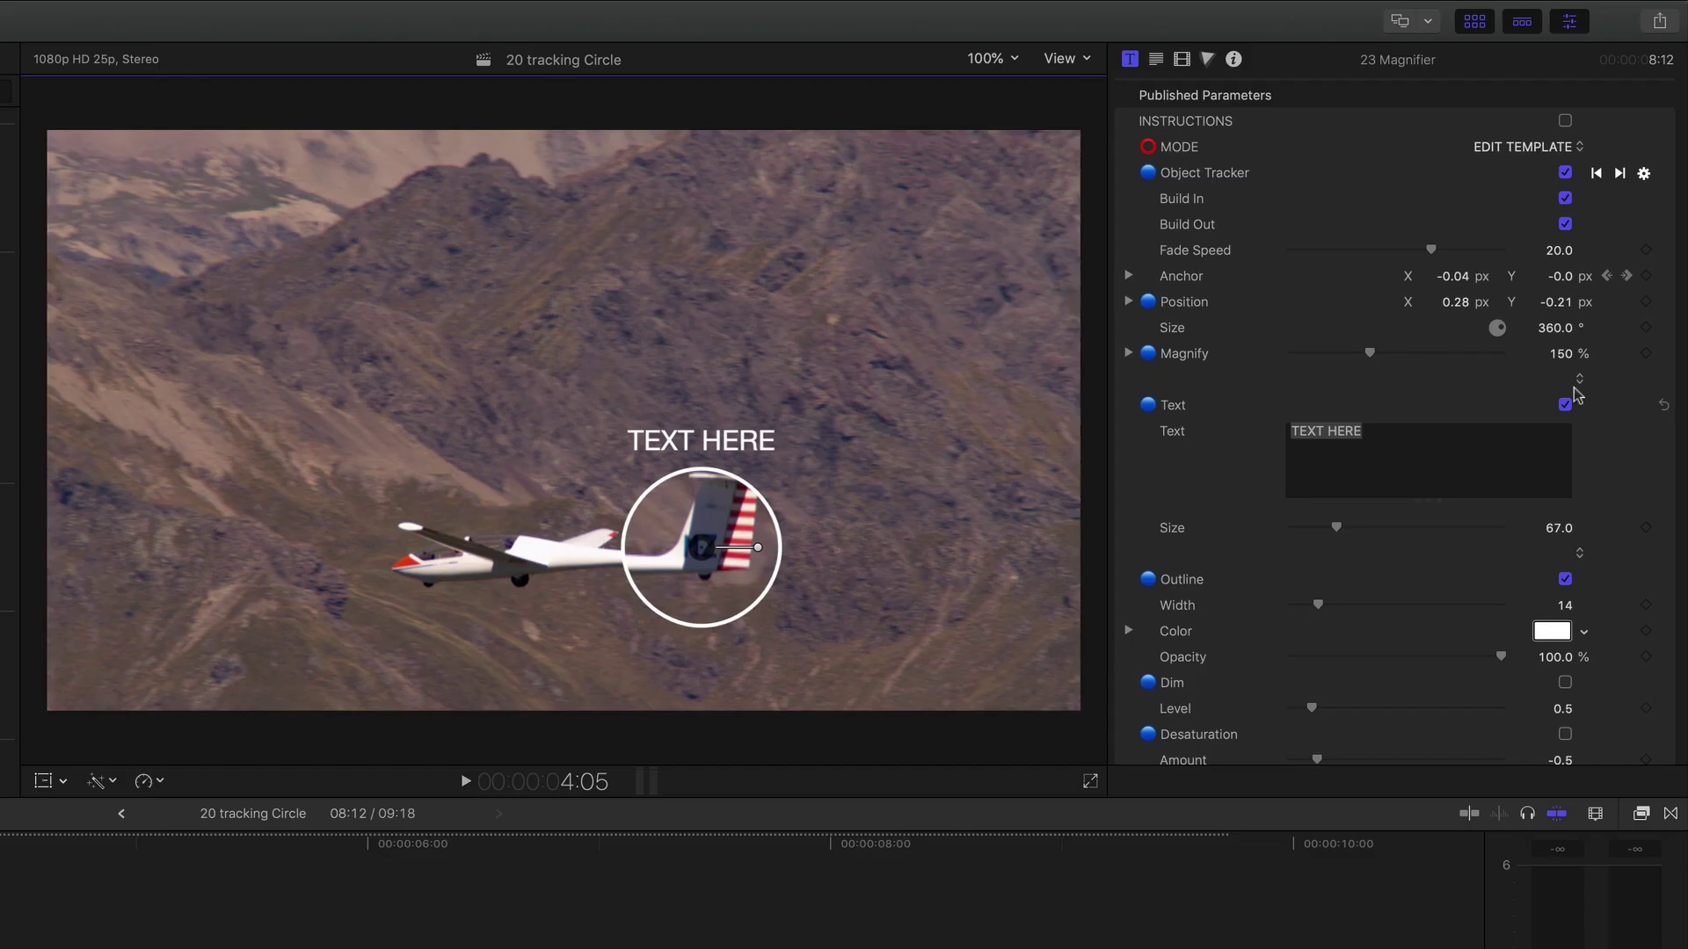
pyautogui.moveTo(1496, 216); pyautogui.dragTo(1500, 216)
pyautogui.moveTo(1380, 354); pyautogui.dragTo(1472, 353)
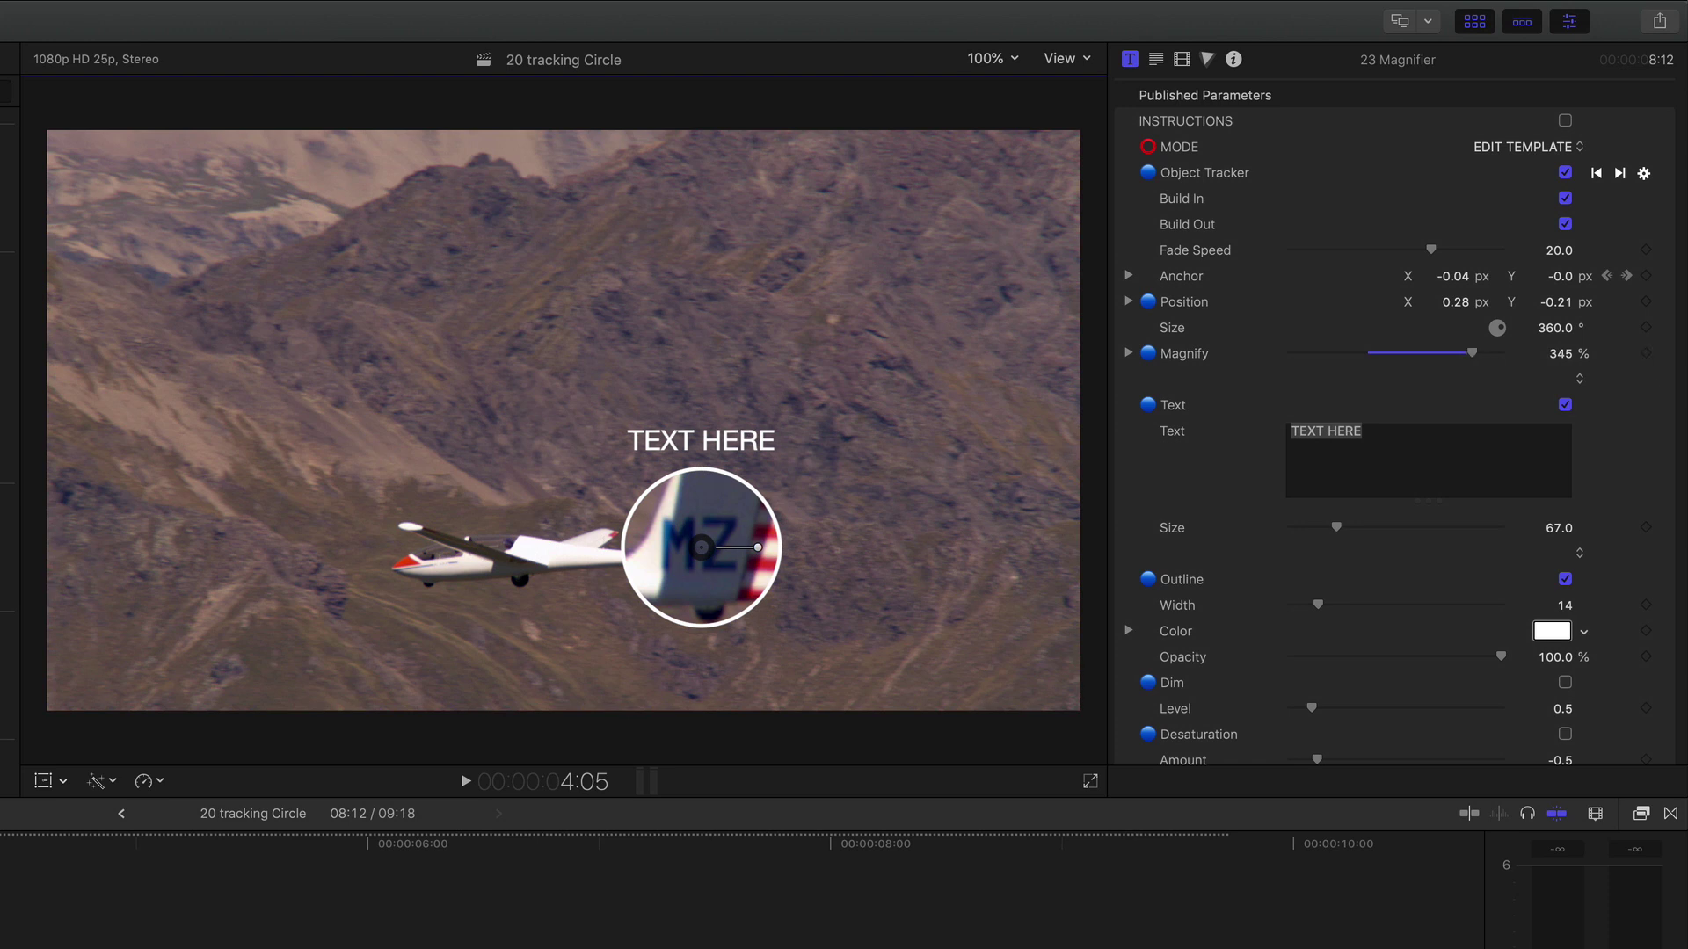
pyautogui.press('/')
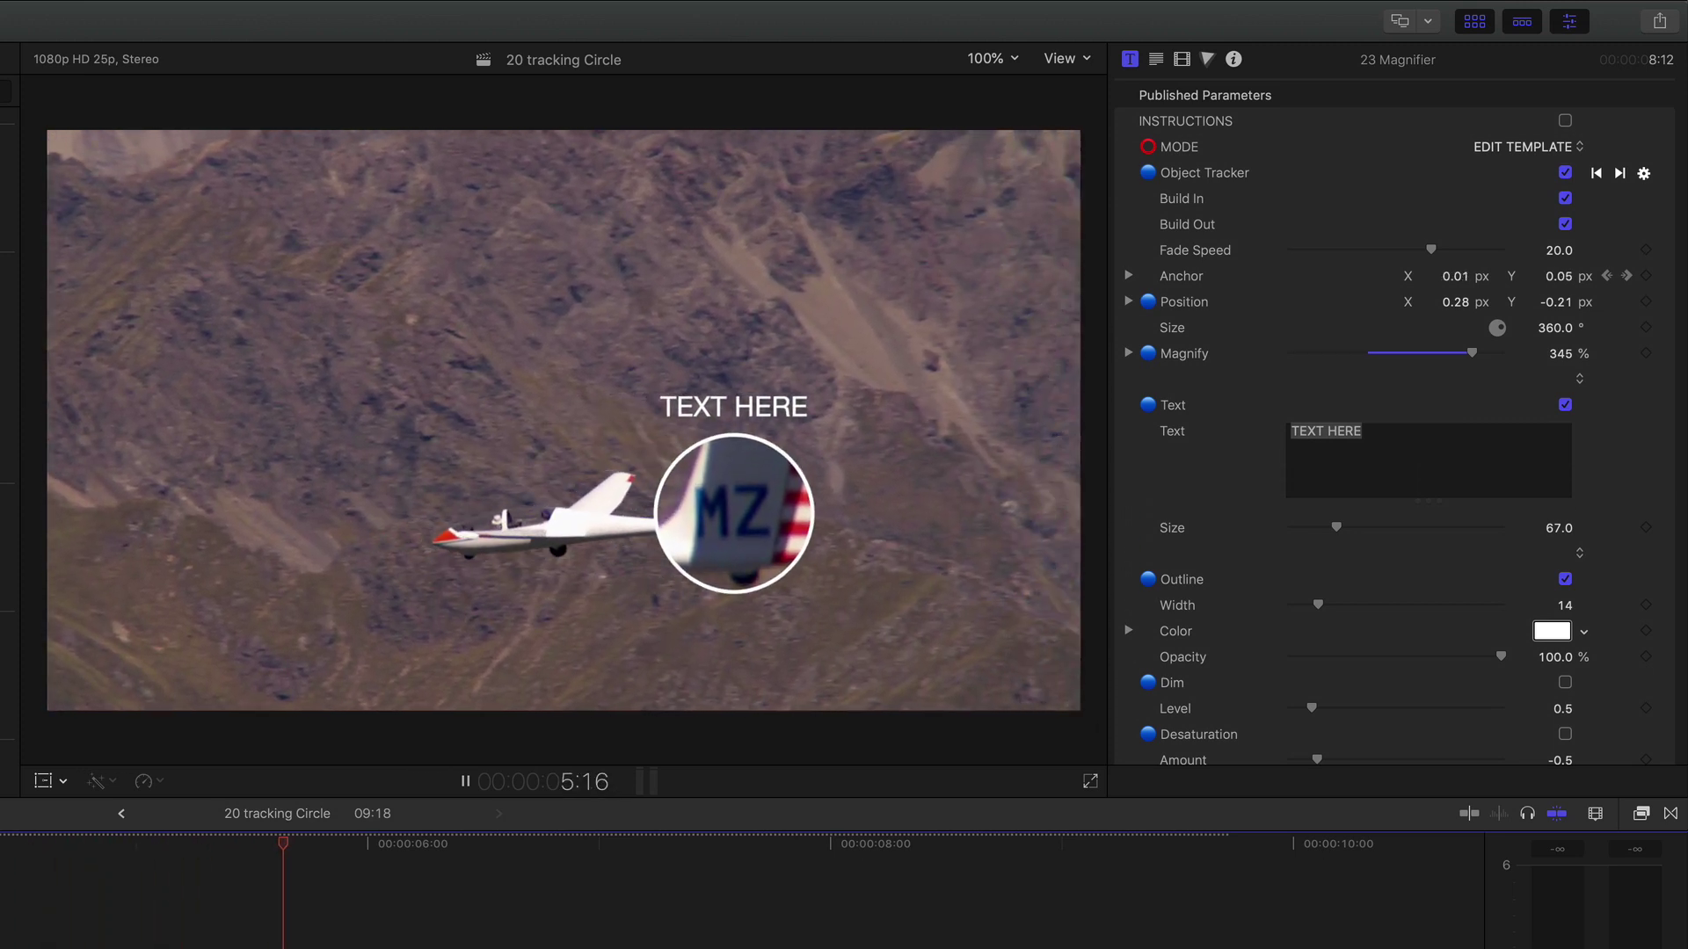
pyautogui.press('space')
# Raise the magnification to 559% and replay the shot from near the start.
pyautogui.moveTo(1549, 369); pyautogui.dragTo(1568, 314)
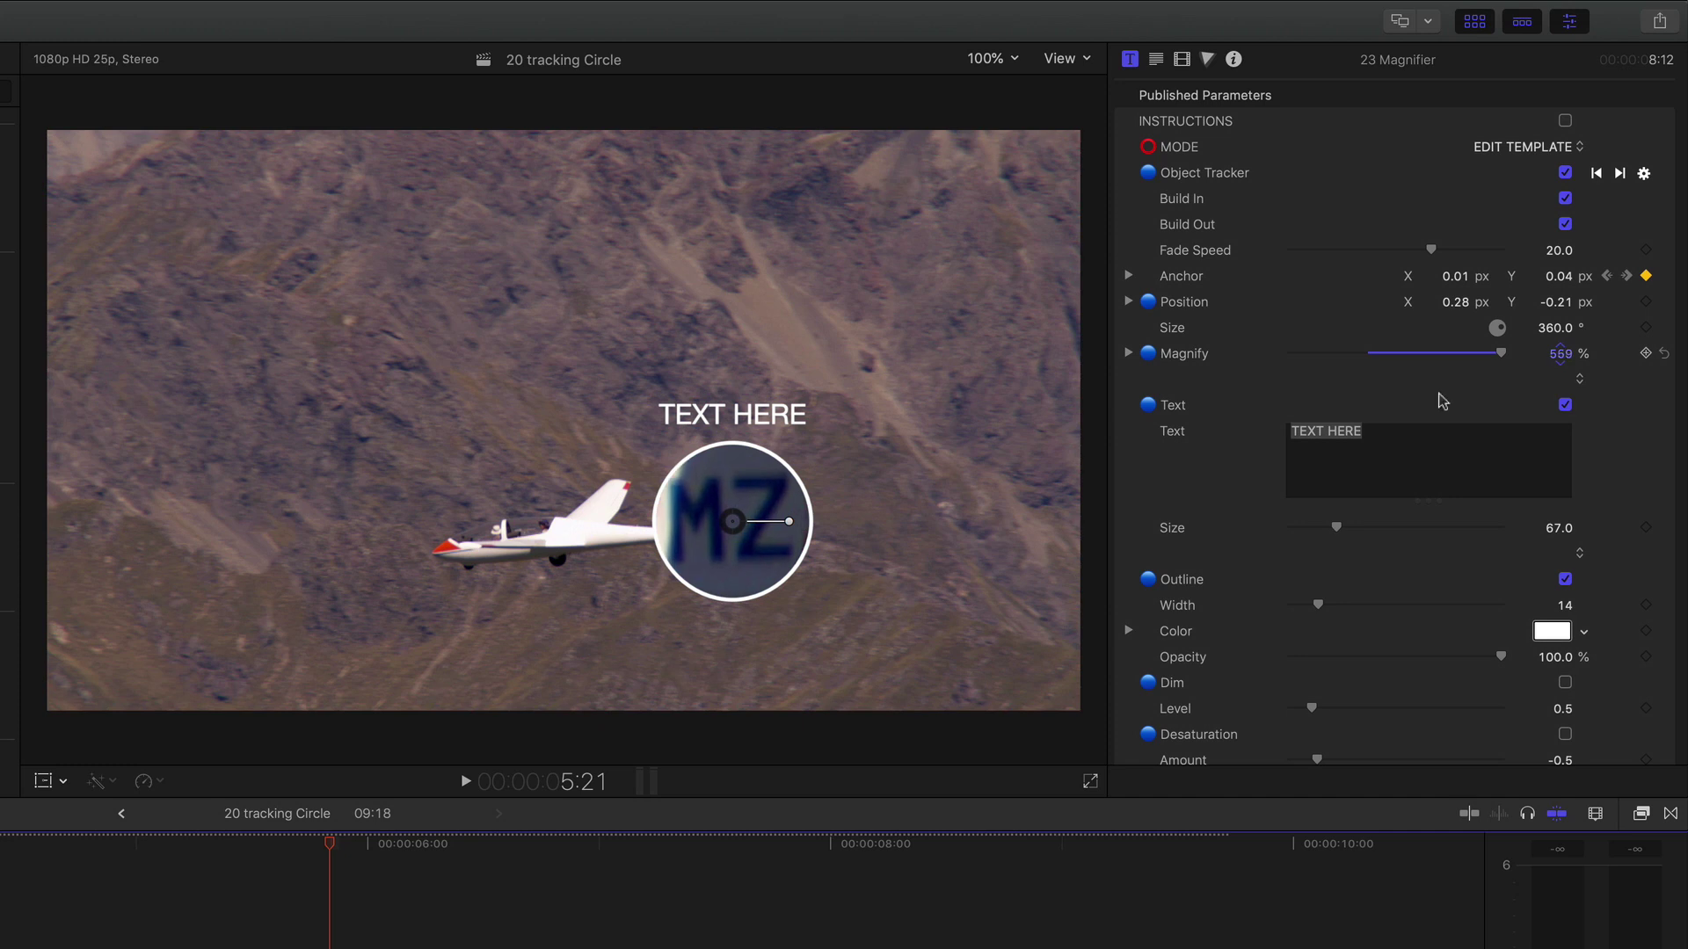
pyautogui.moveTo(1441, 401); pyautogui.dragTo(1442, 409)
pyautogui.press('Home')
pyautogui.press('space')
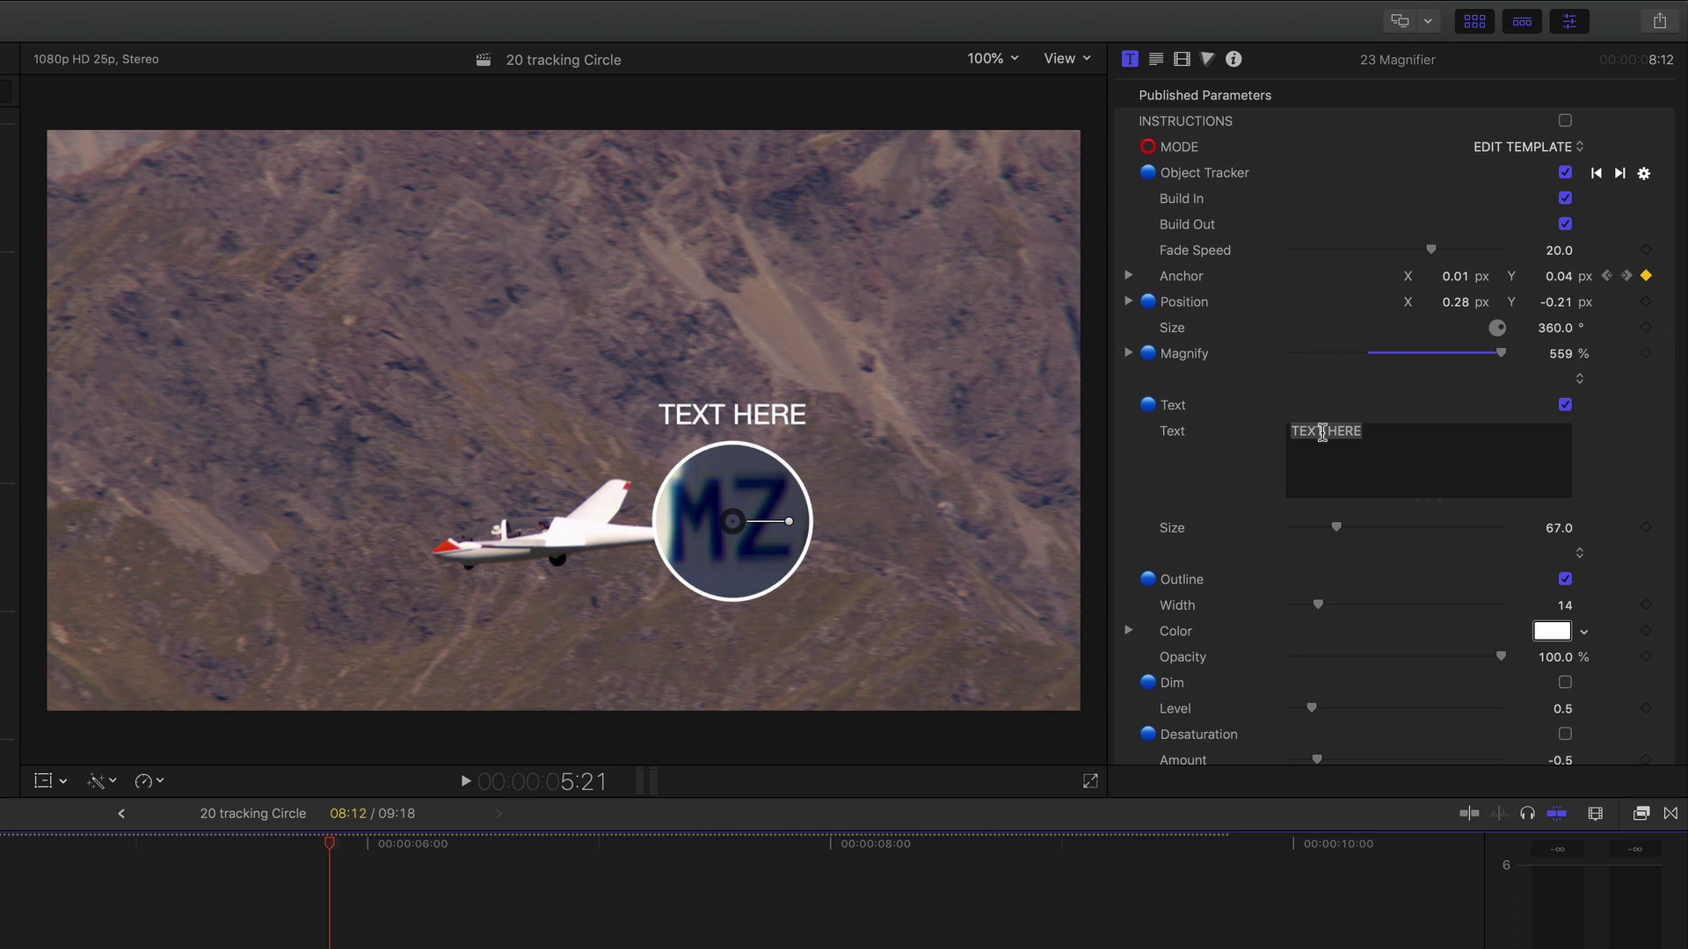
pyautogui.scroll(-5, 1322, 442)
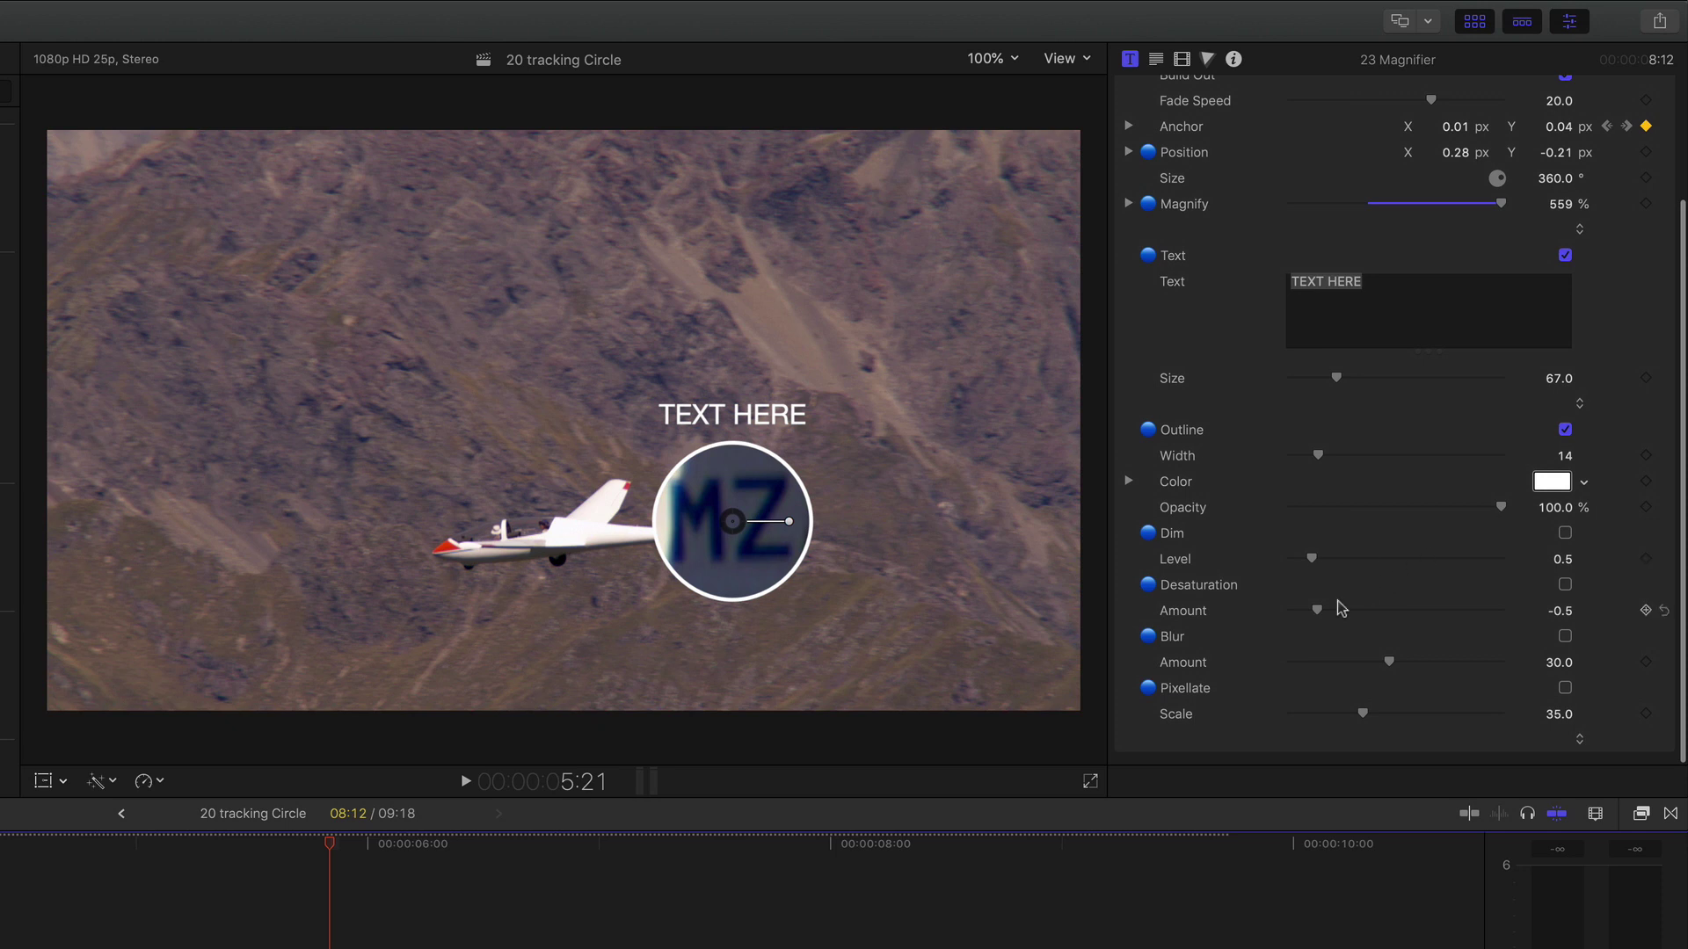
pyautogui.scroll(5, 1167, 351)
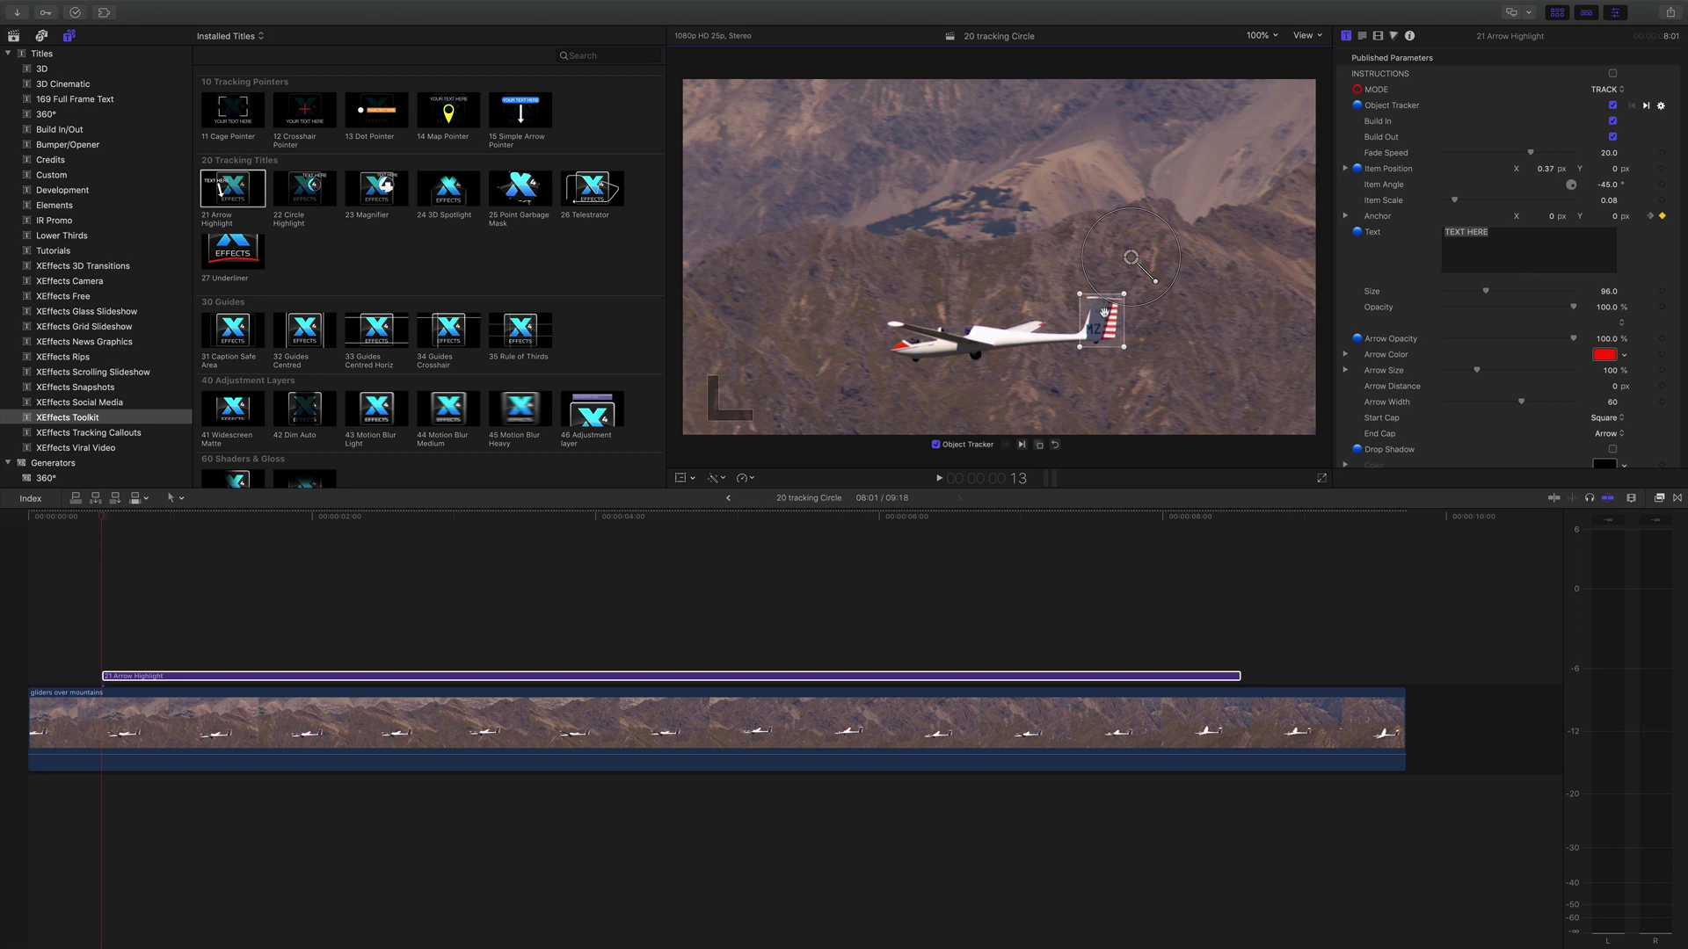
# Put the Arrow Highlight in Edit Template mode and aim the red arrow at the glider's tail.
pyautogui.click(1614, 93)
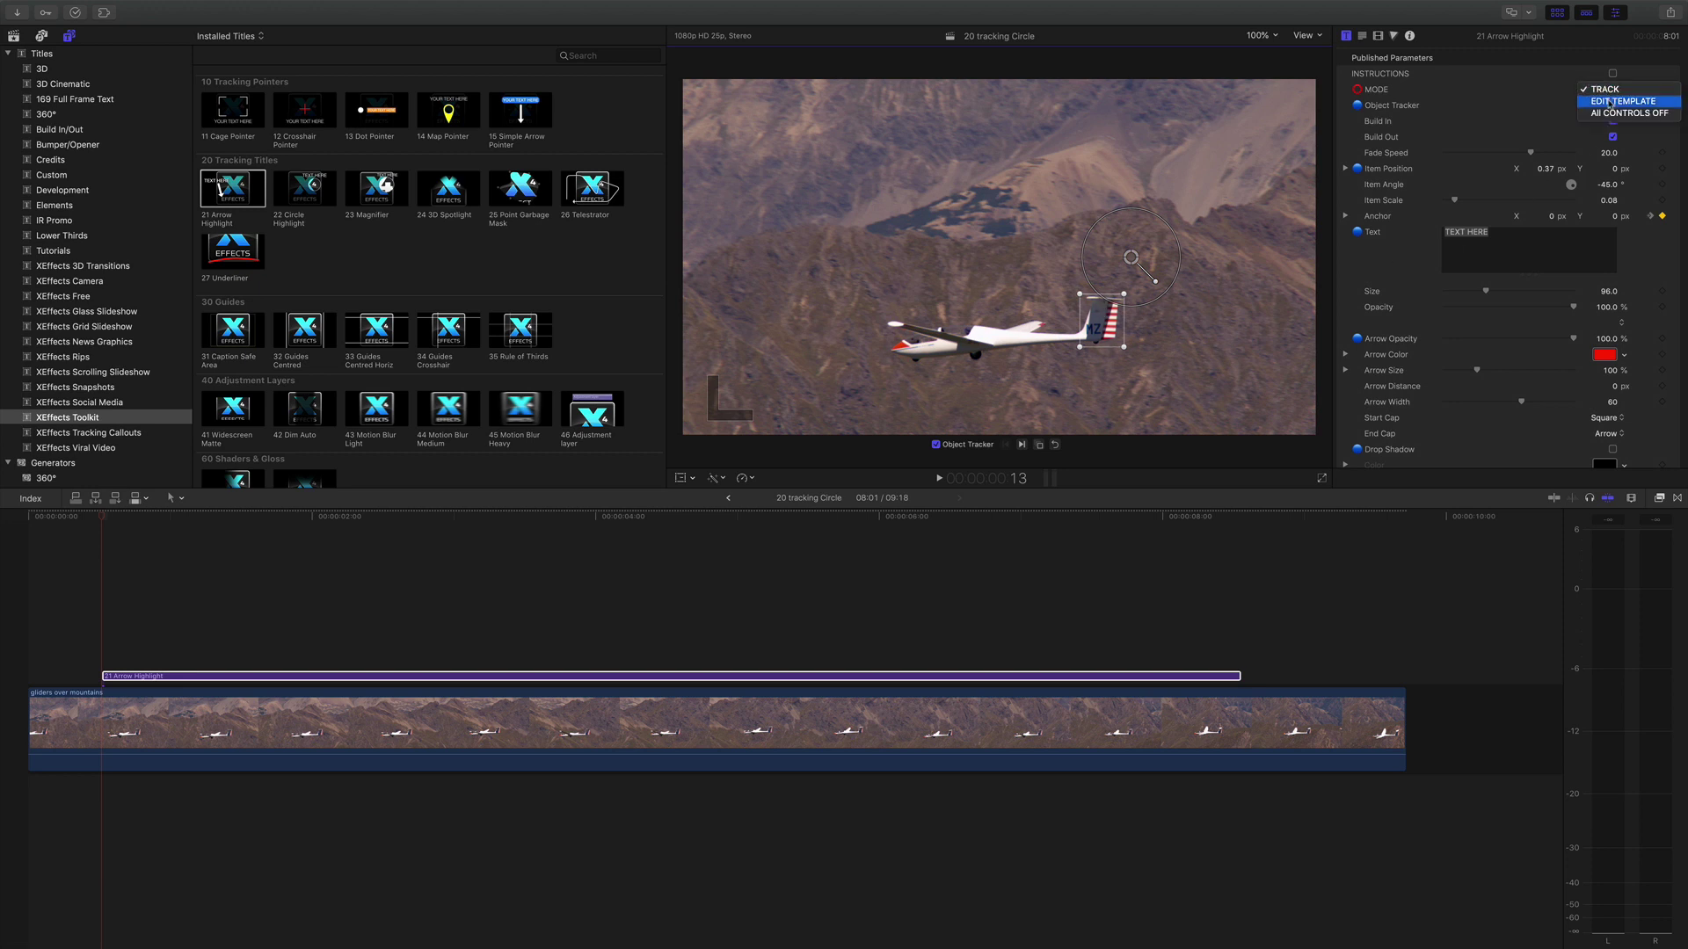
pyautogui.click(1617, 106)
pyautogui.click(511, 517)
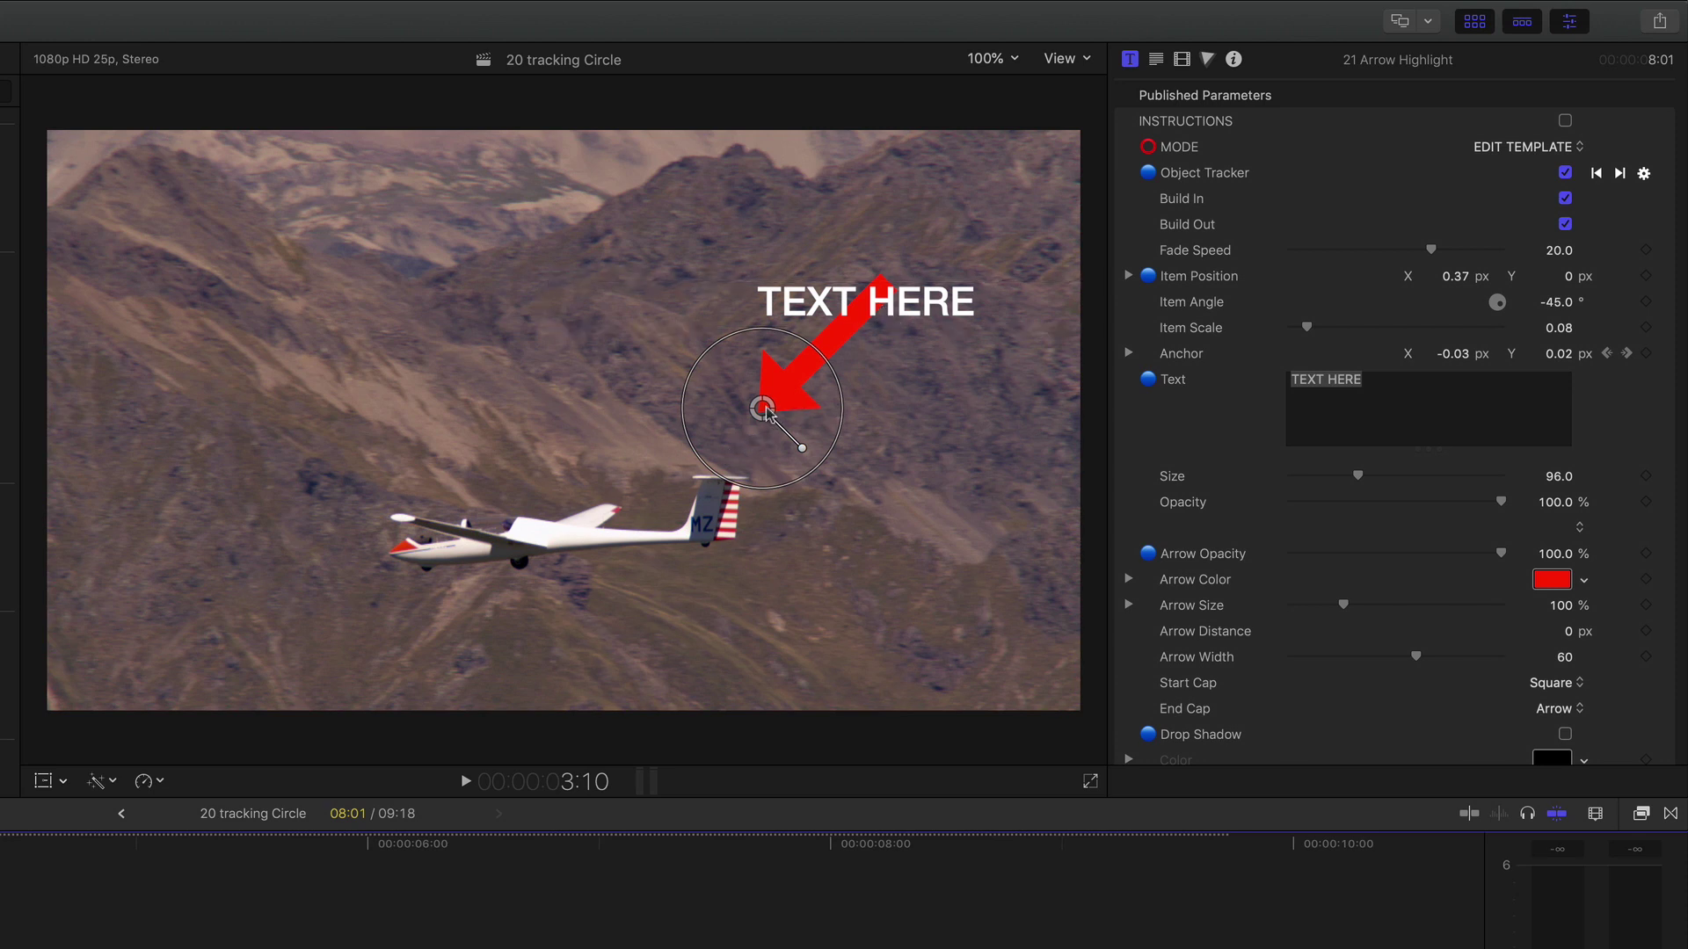
pyautogui.moveTo(767, 413)
pyautogui.mouseDown()
pyautogui.moveTo(774, 394)
pyautogui.moveTo(726, 471)
pyautogui.moveTo(772, 491)
pyautogui.moveTo(768, 426)
pyautogui.mouseUp()
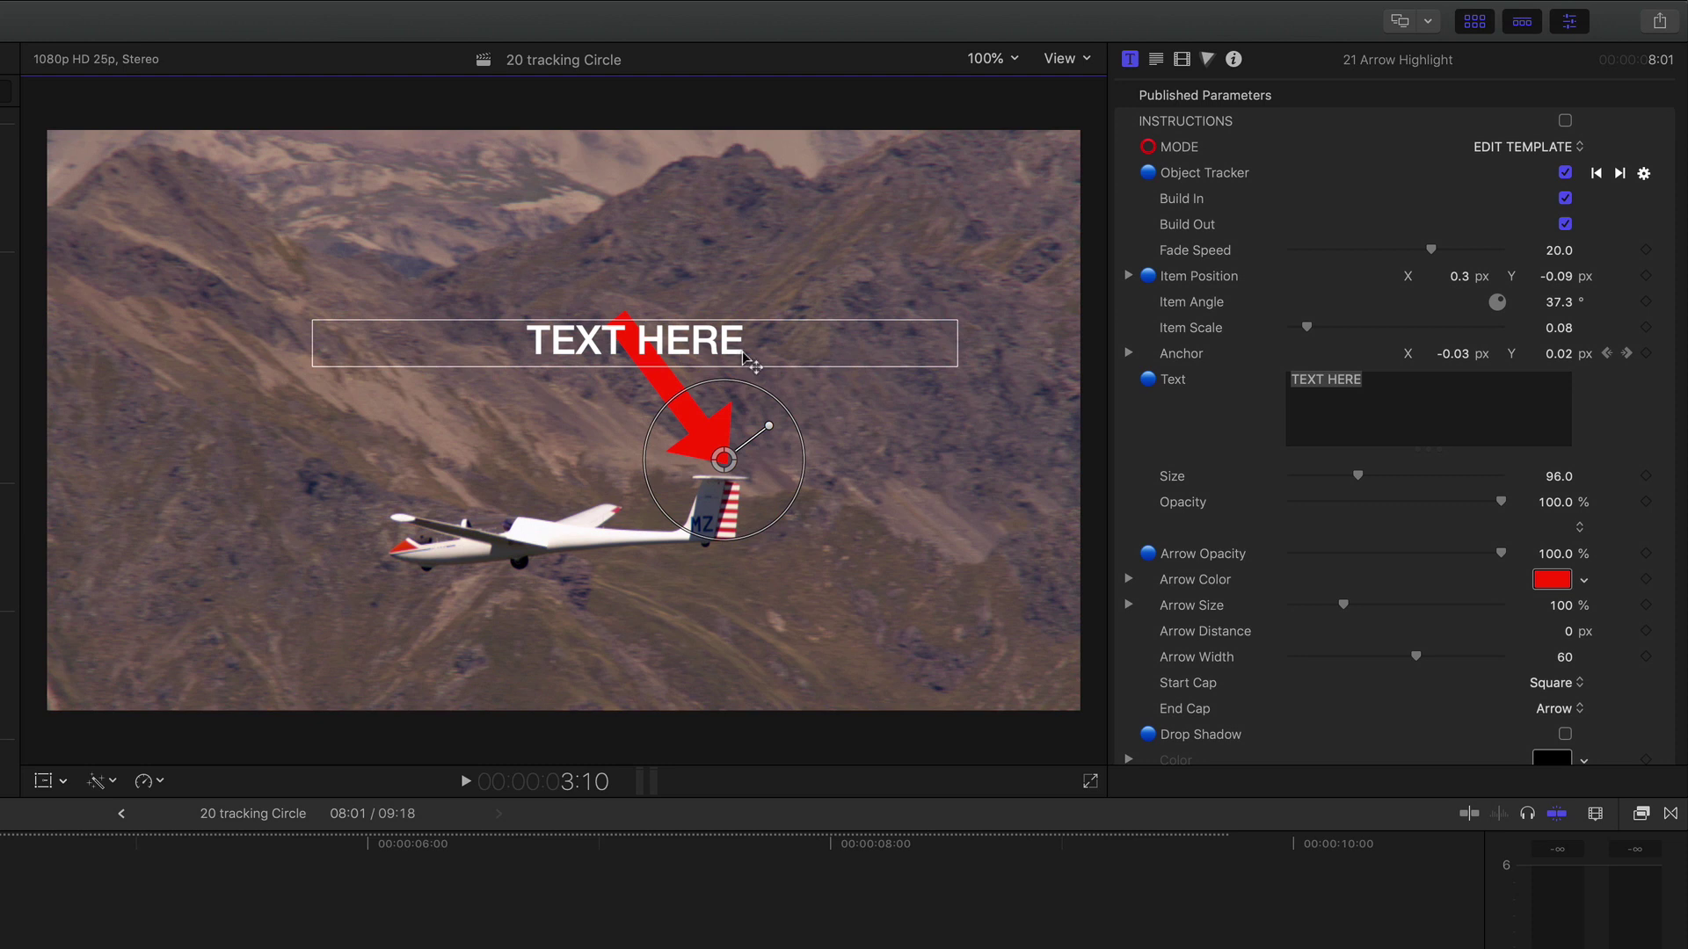
# Play the shot to preview the arrow tracking the glider's tail.
pyautogui.press('space')
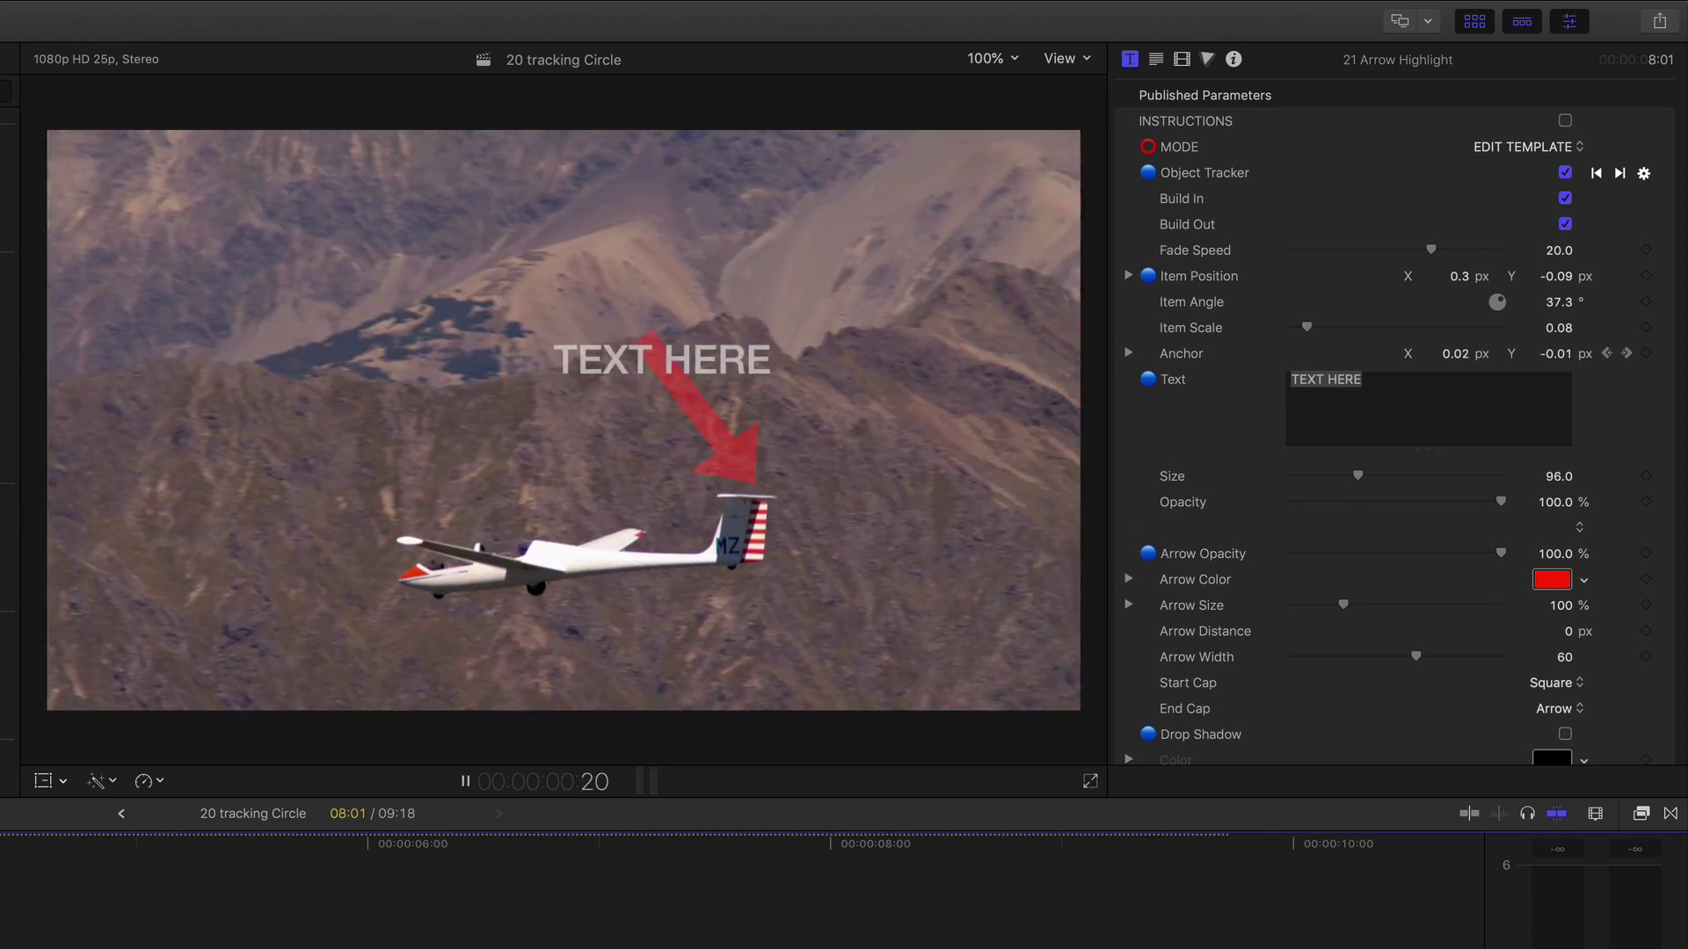
pyautogui.press('space')
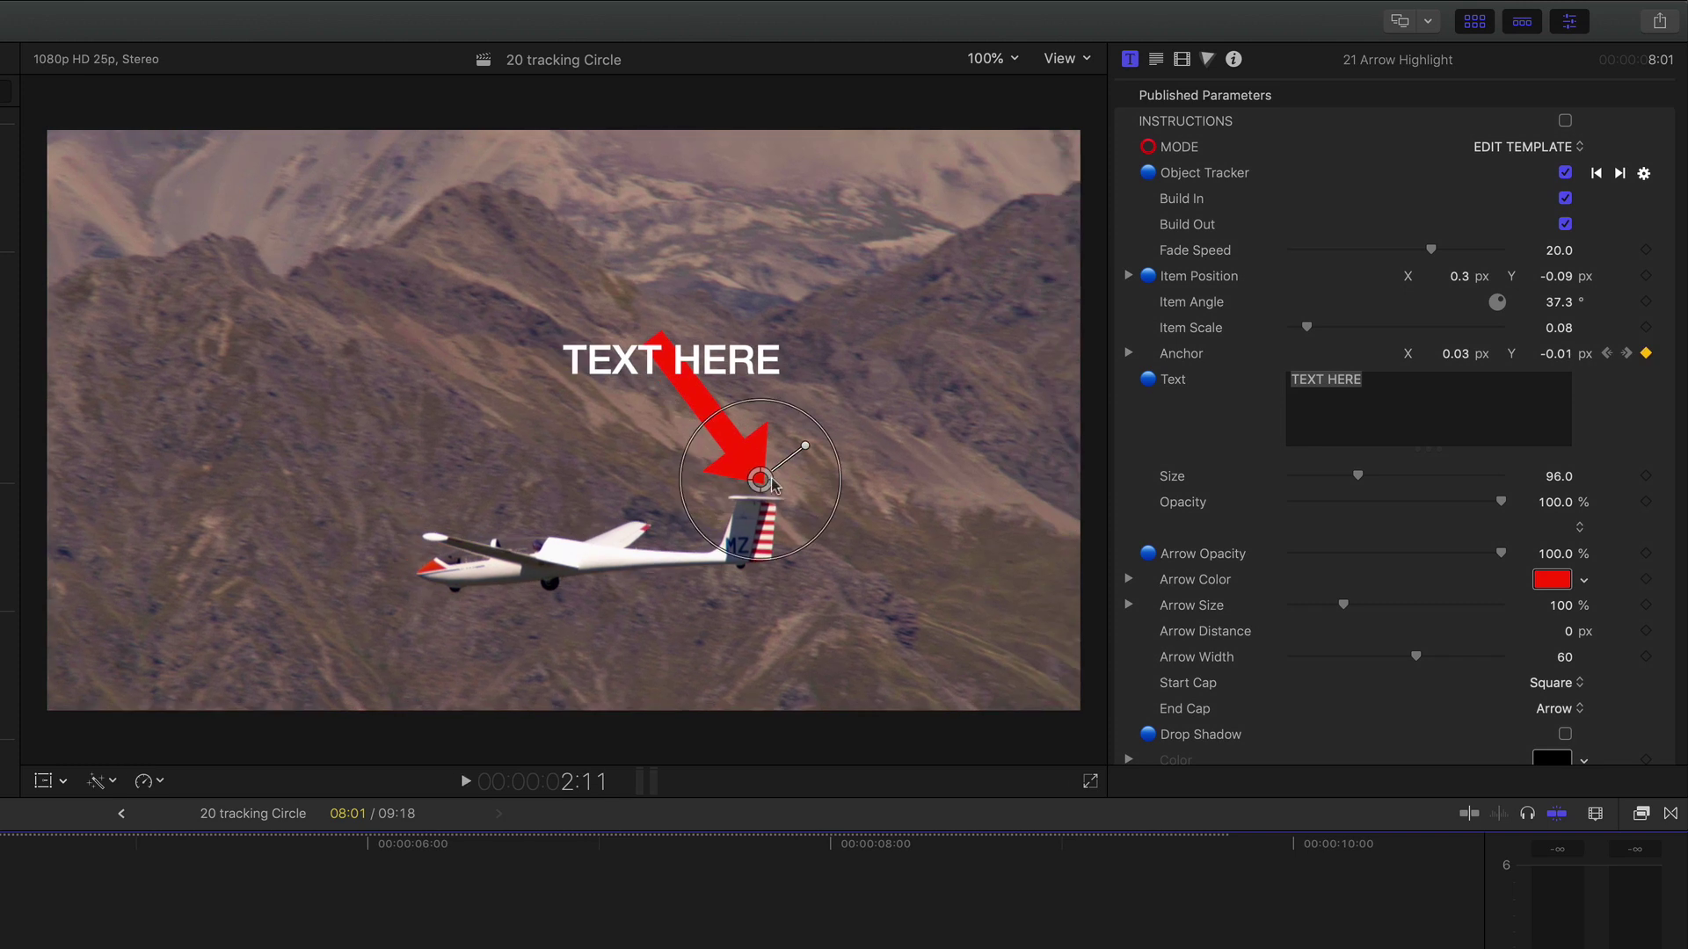
pyautogui.click(778, 450)
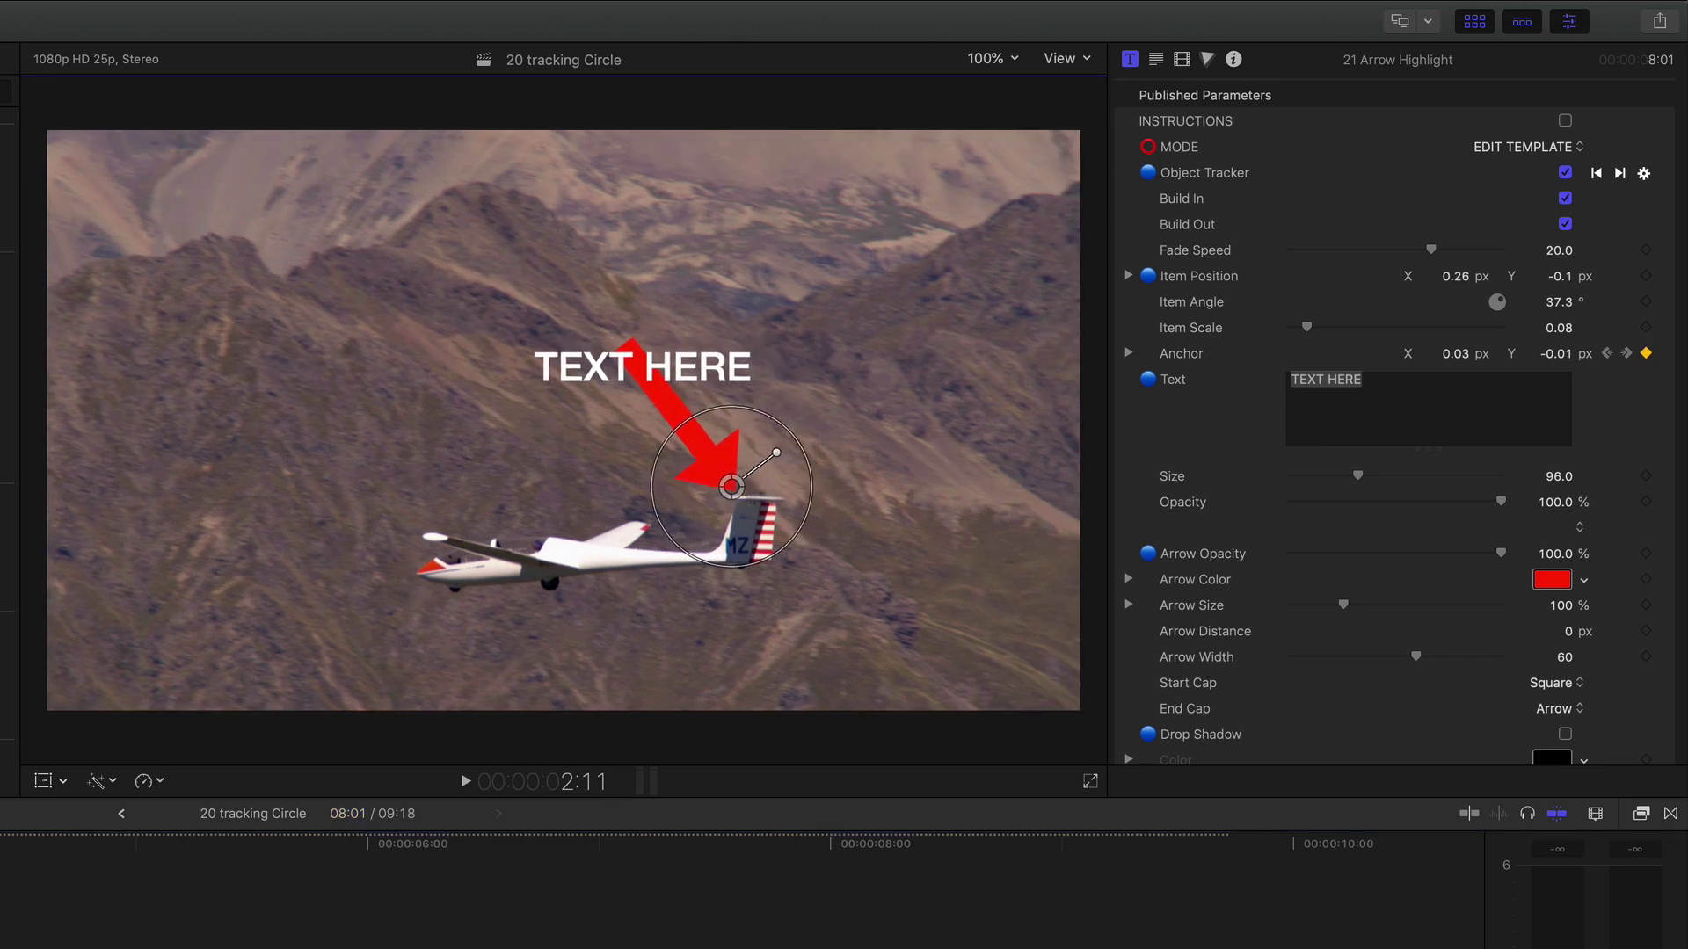
pyautogui.press('space')
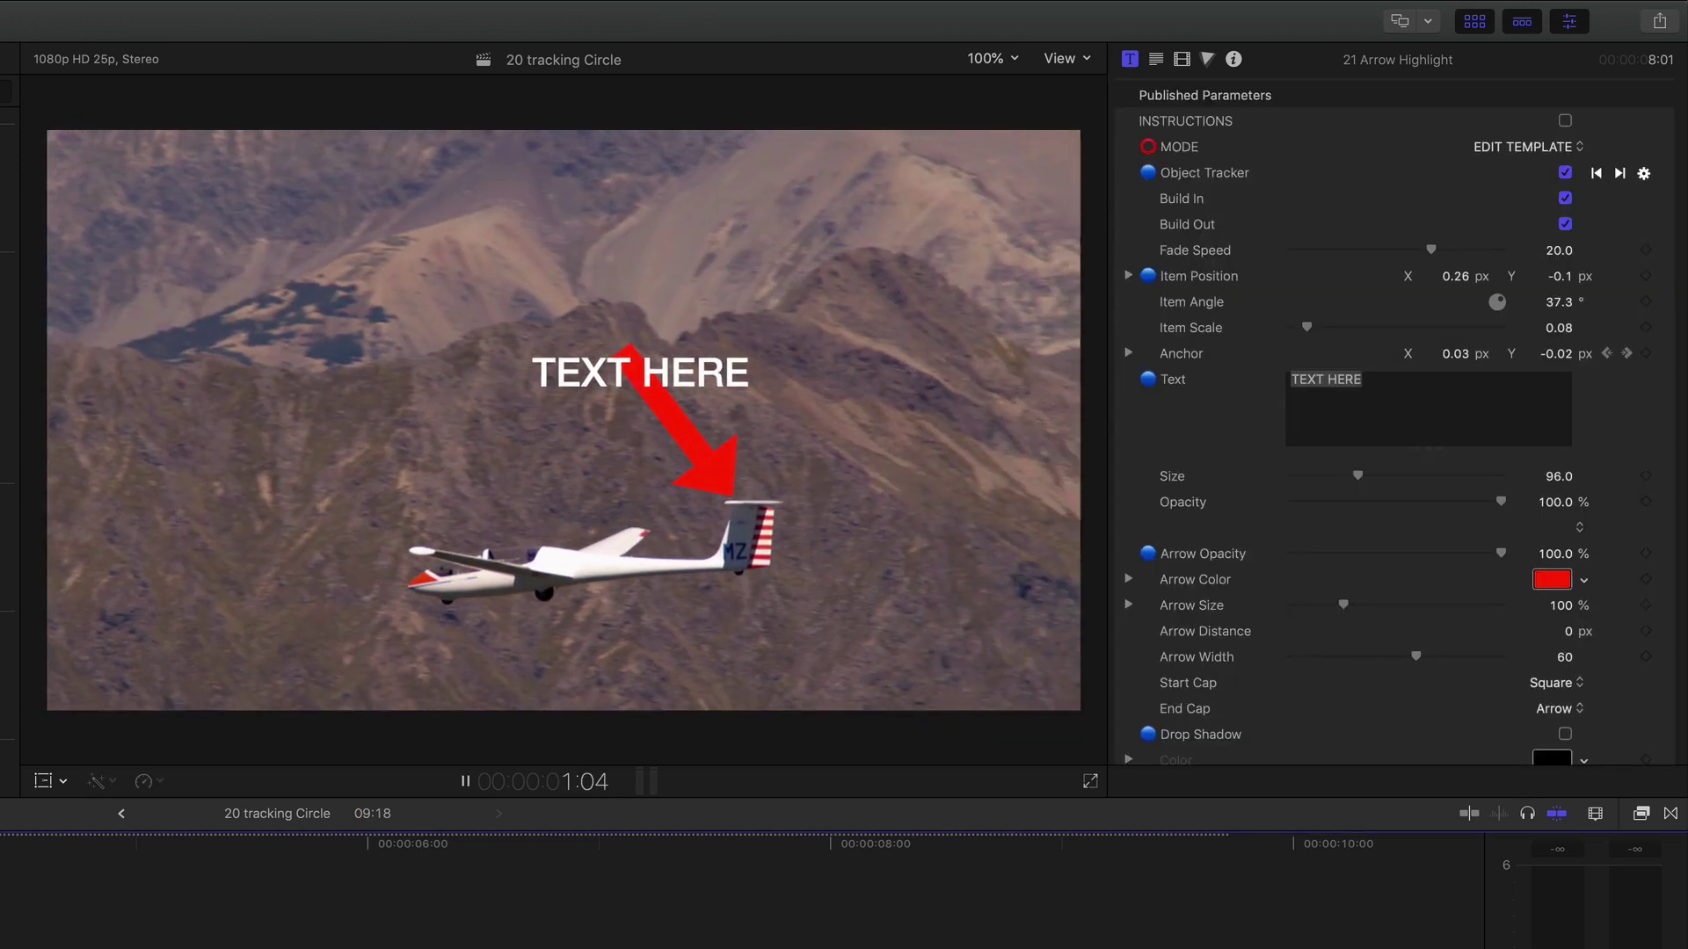
pyautogui.press('space')
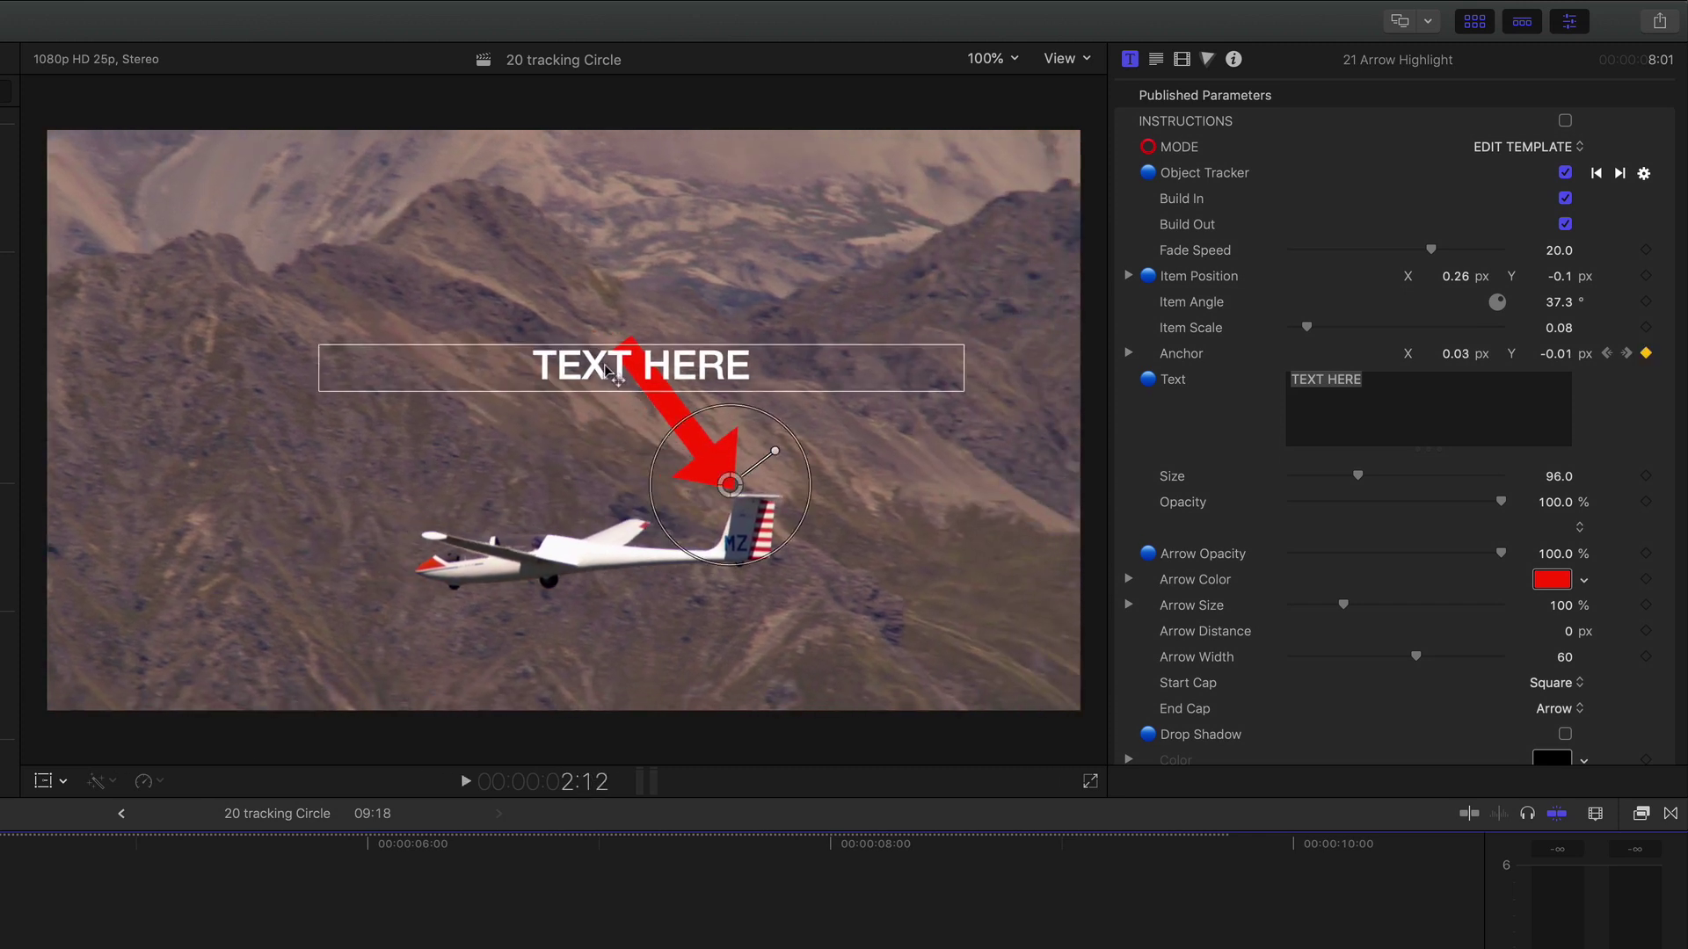
# Move the TEXT HERE label up and left, then check it in playback.
pyautogui.moveTo(596, 367); pyautogui.dragTo(455, 337)
pyautogui.press('space')
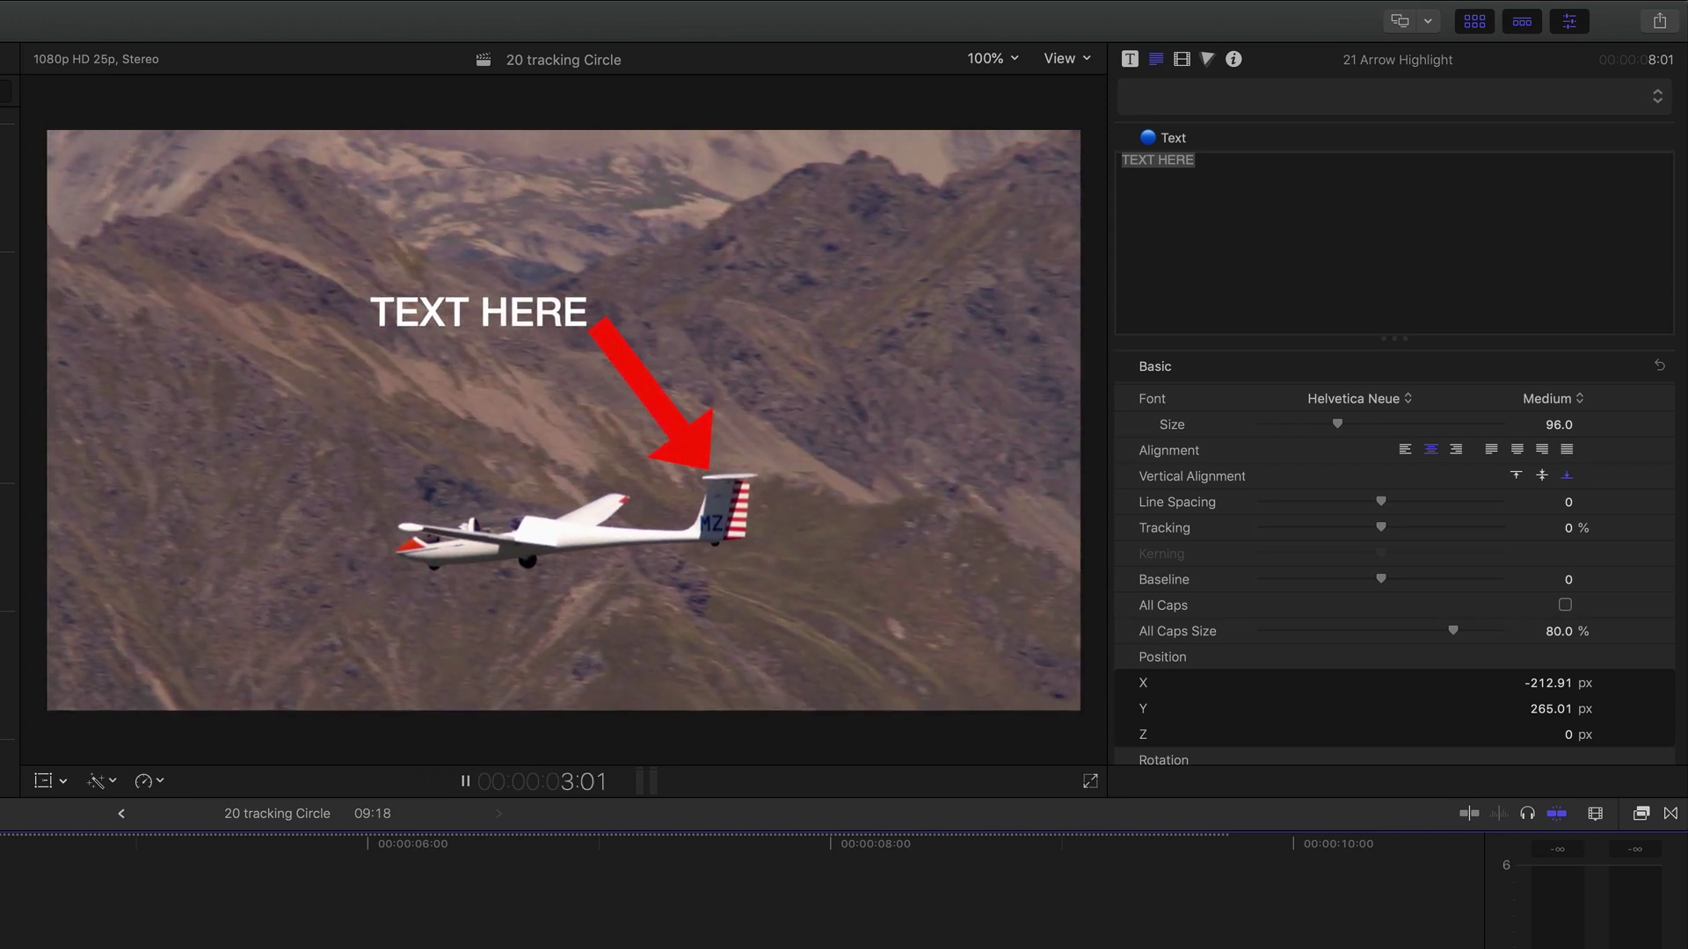
pyautogui.press('space')
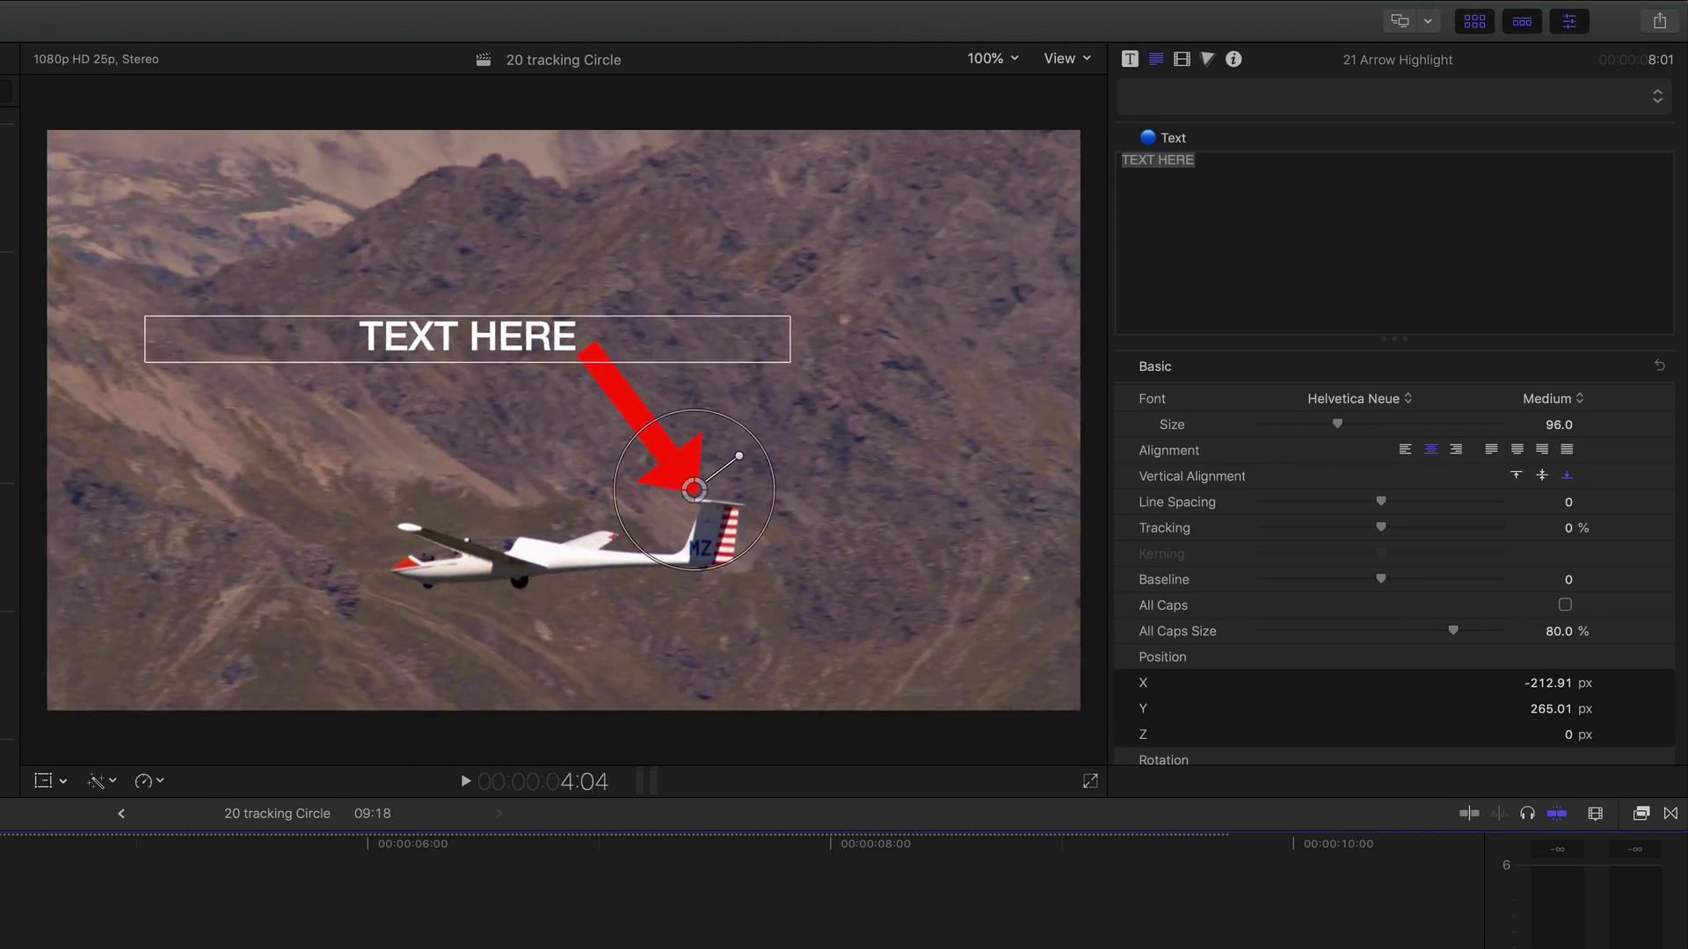
pyautogui.click(1132, 58)
pyautogui.click(1132, 60)
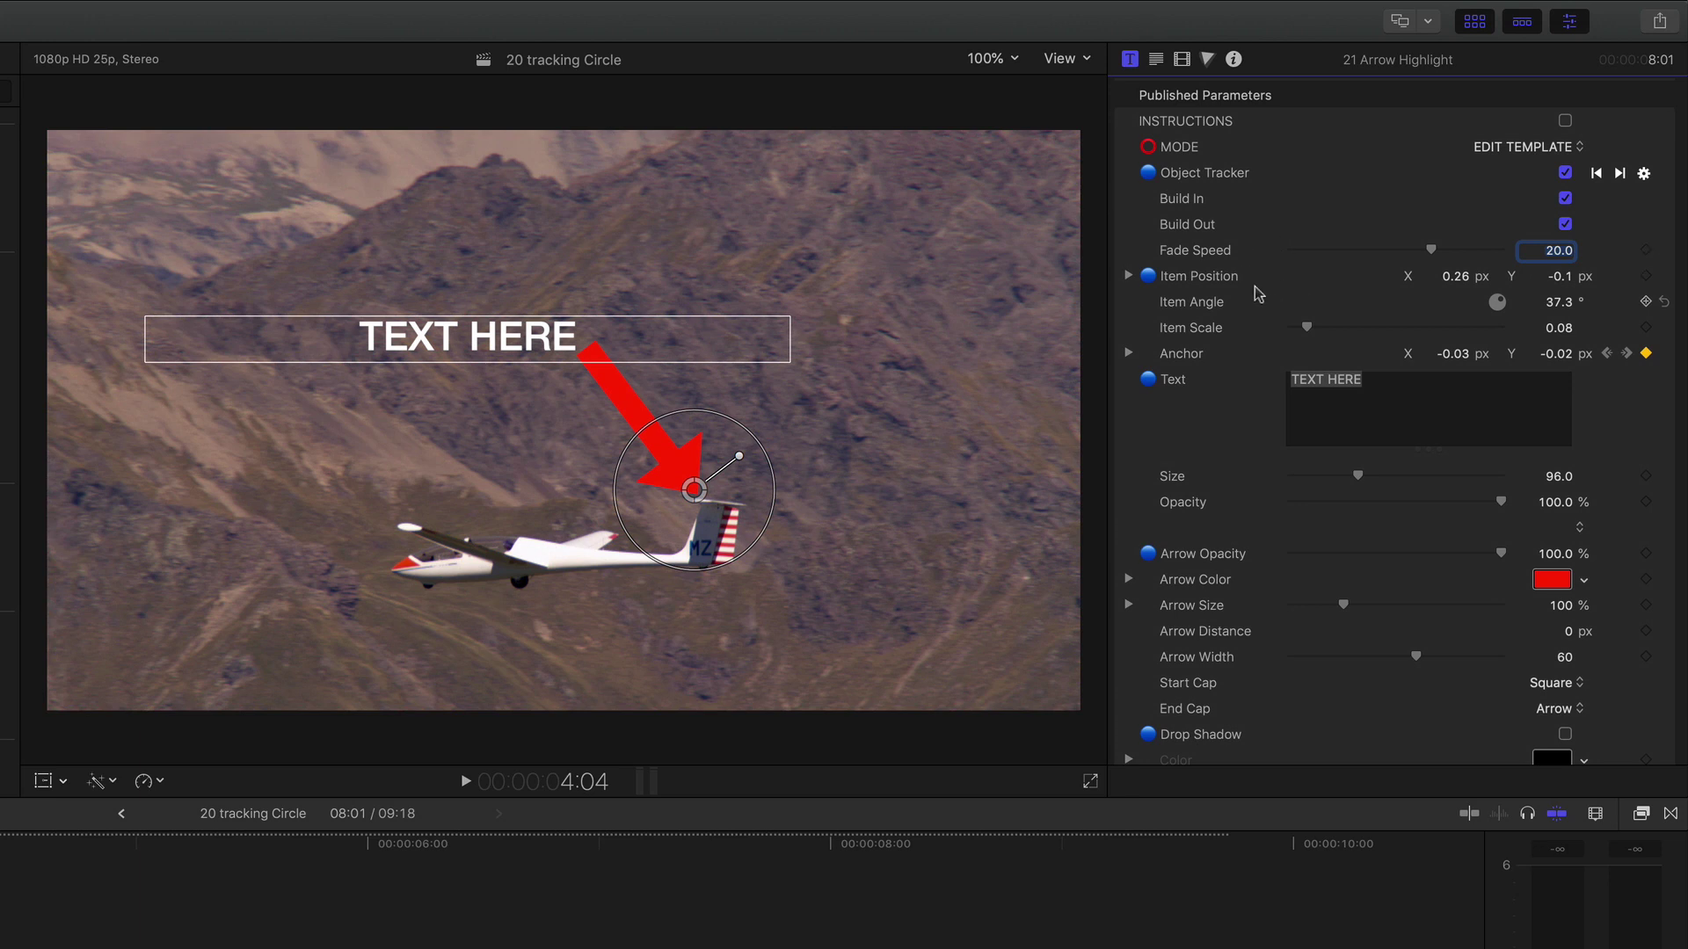
# Set Arrow Size to 103.88% and Arrow Width to 57, trying square and rounded end caps before restoring the arrowhead.
pyautogui.scroll(-2, 1261, 369)
pyautogui.scroll(-3, 1266, 483)
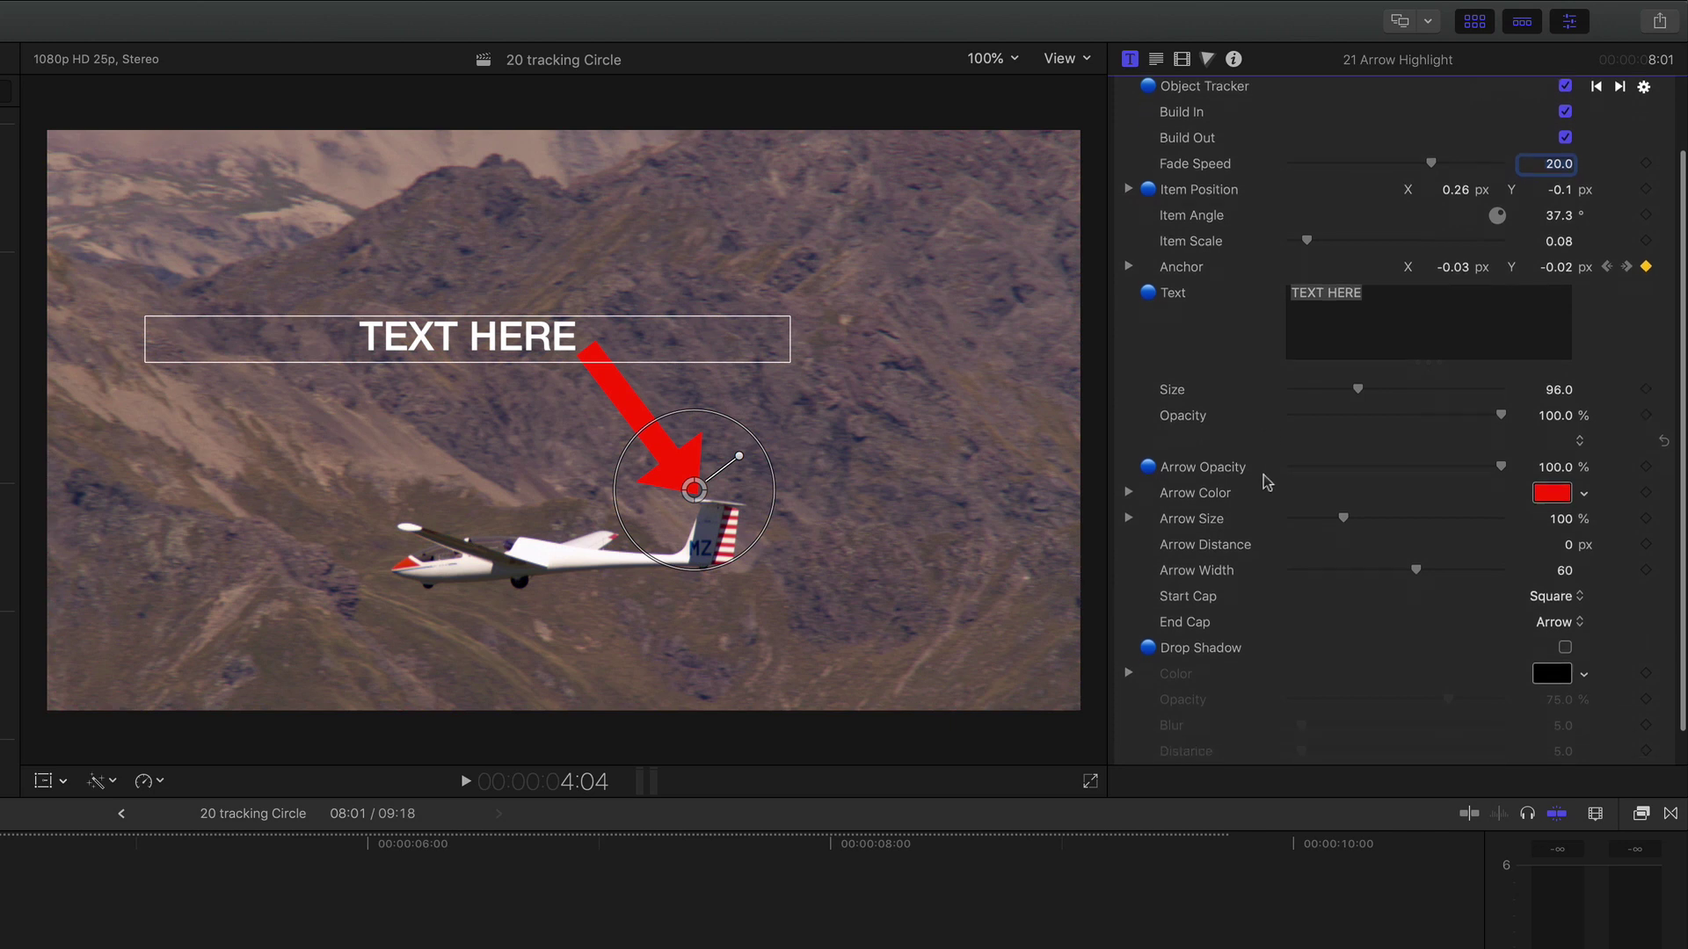
pyautogui.moveTo(1342, 481); pyautogui.dragTo(1348, 486)
pyautogui.moveTo(1416, 534)
pyautogui.mouseDown()
pyautogui.moveTo(1398, 533)
pyautogui.moveTo(1438, 538)
pyautogui.moveTo(1411, 534)
pyautogui.mouseUp()
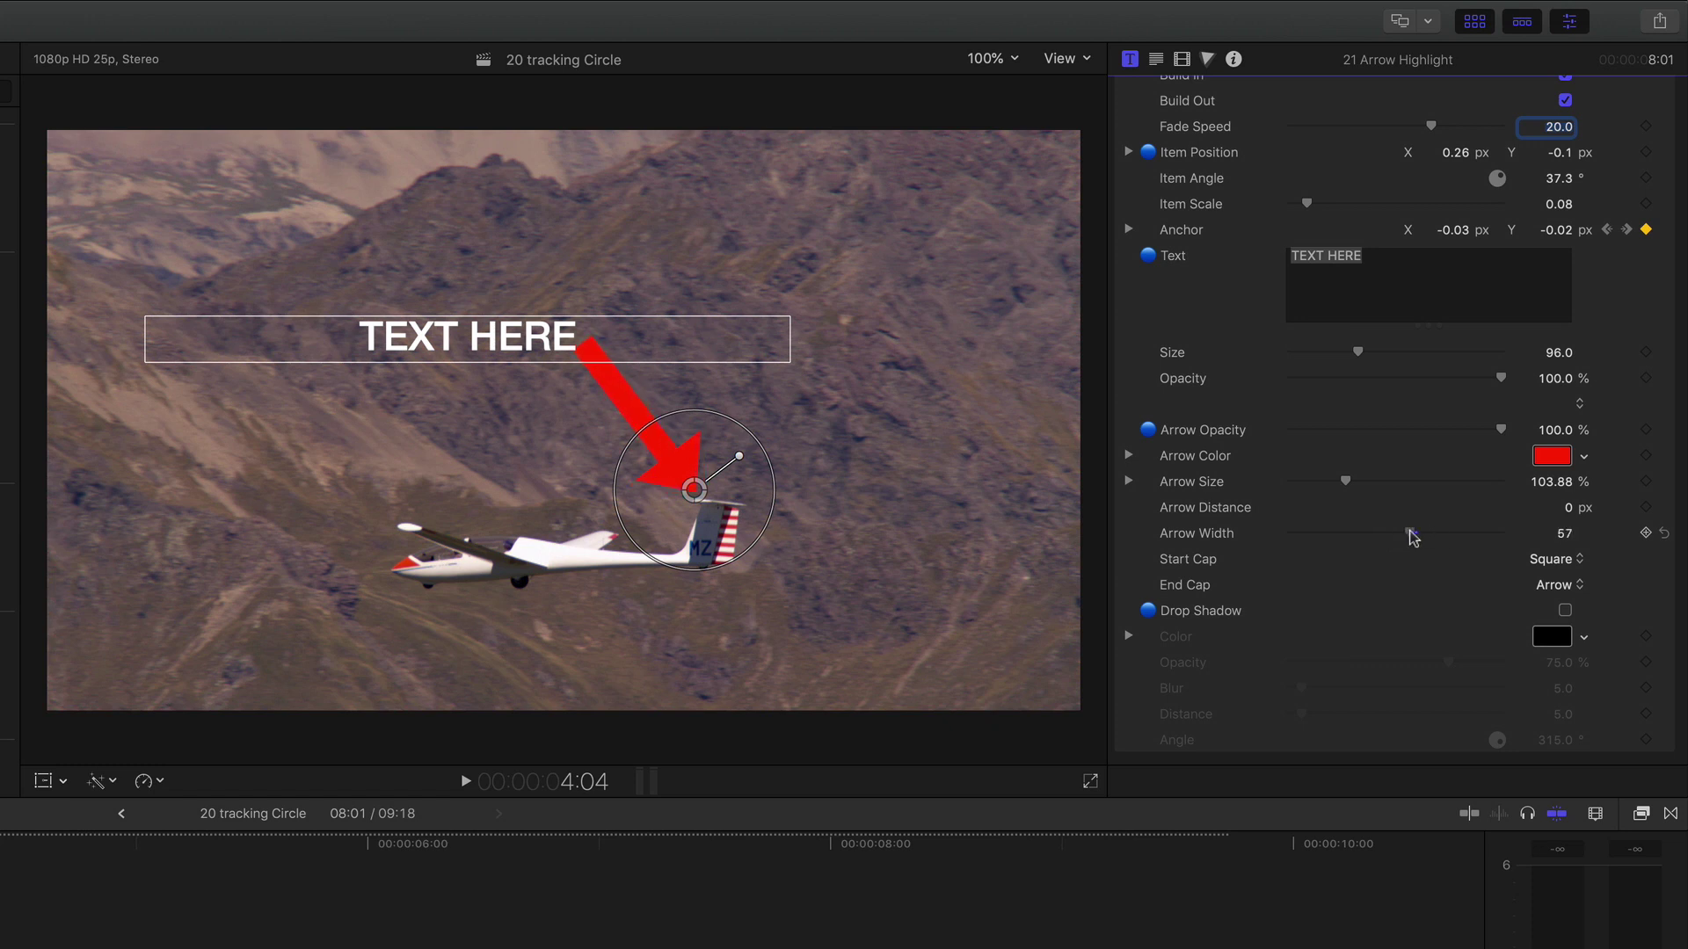
pyautogui.click(1556, 588)
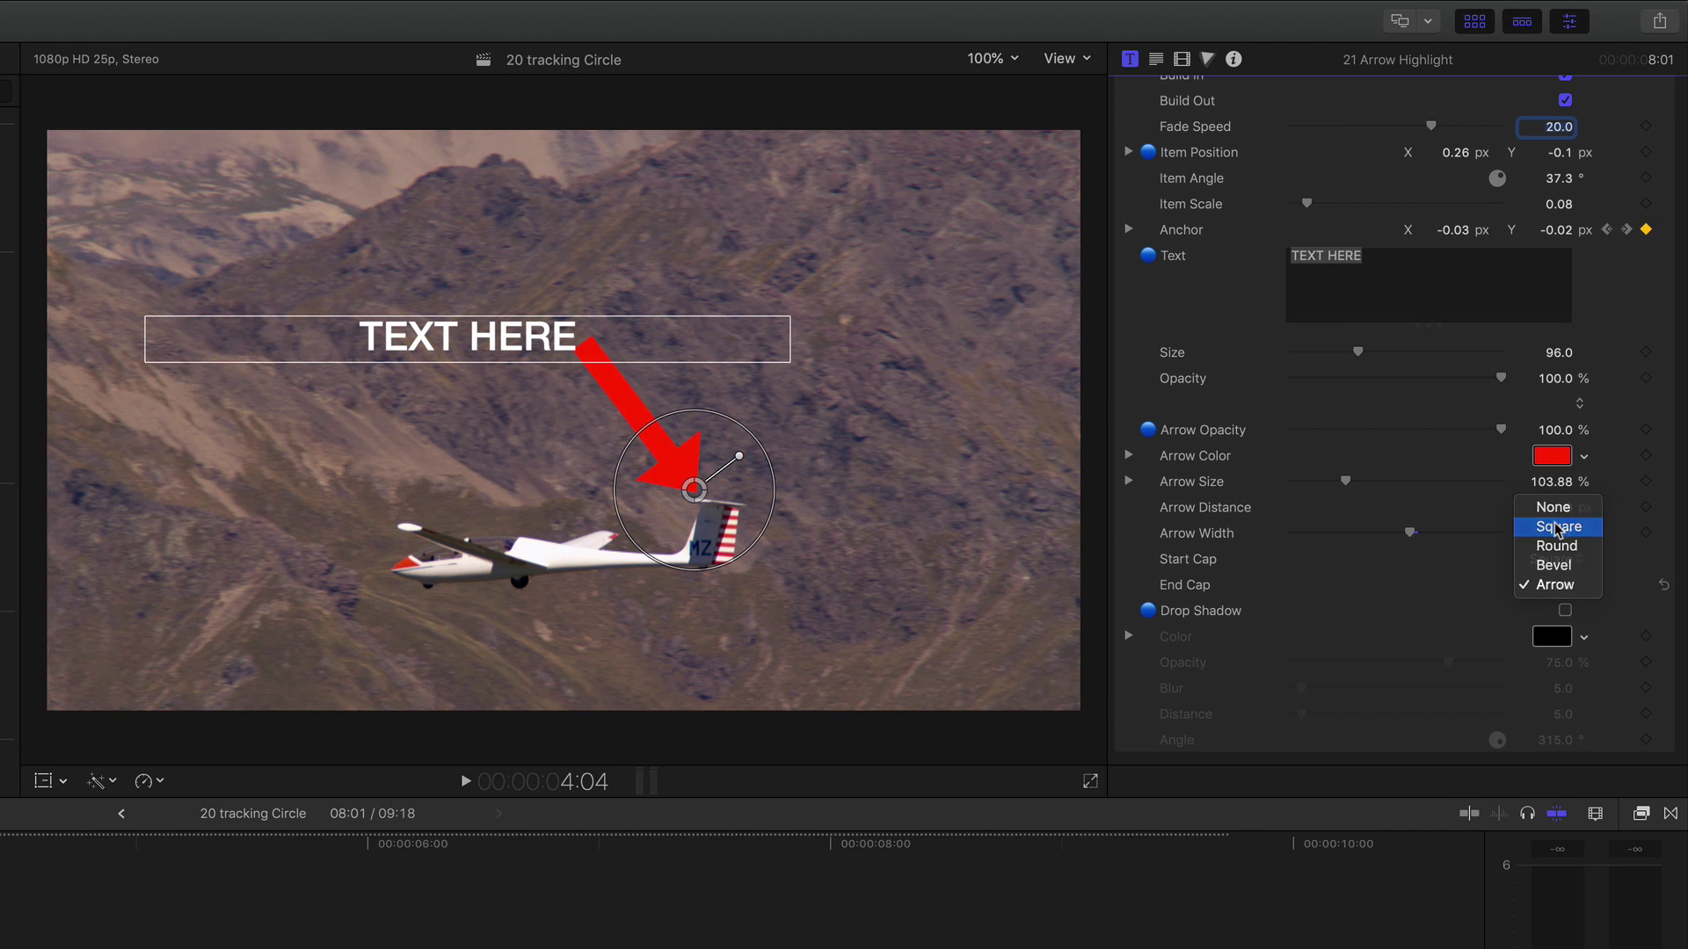
pyautogui.click(1557, 528)
pyautogui.click(1554, 585)
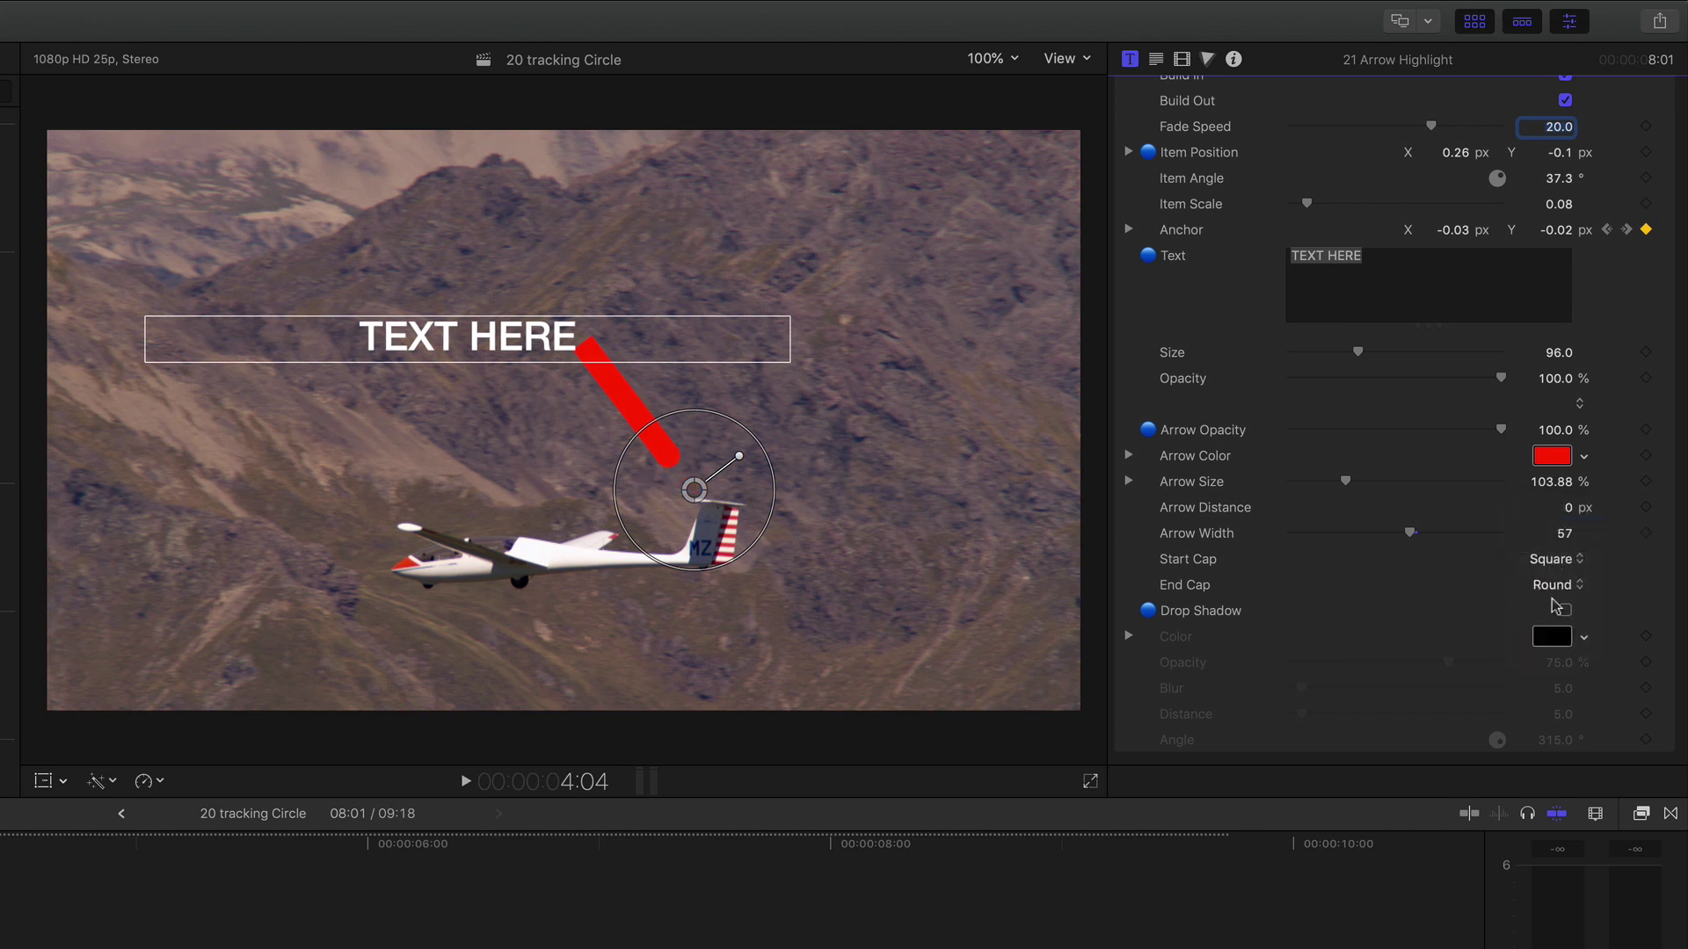
pyautogui.click(1552, 591)
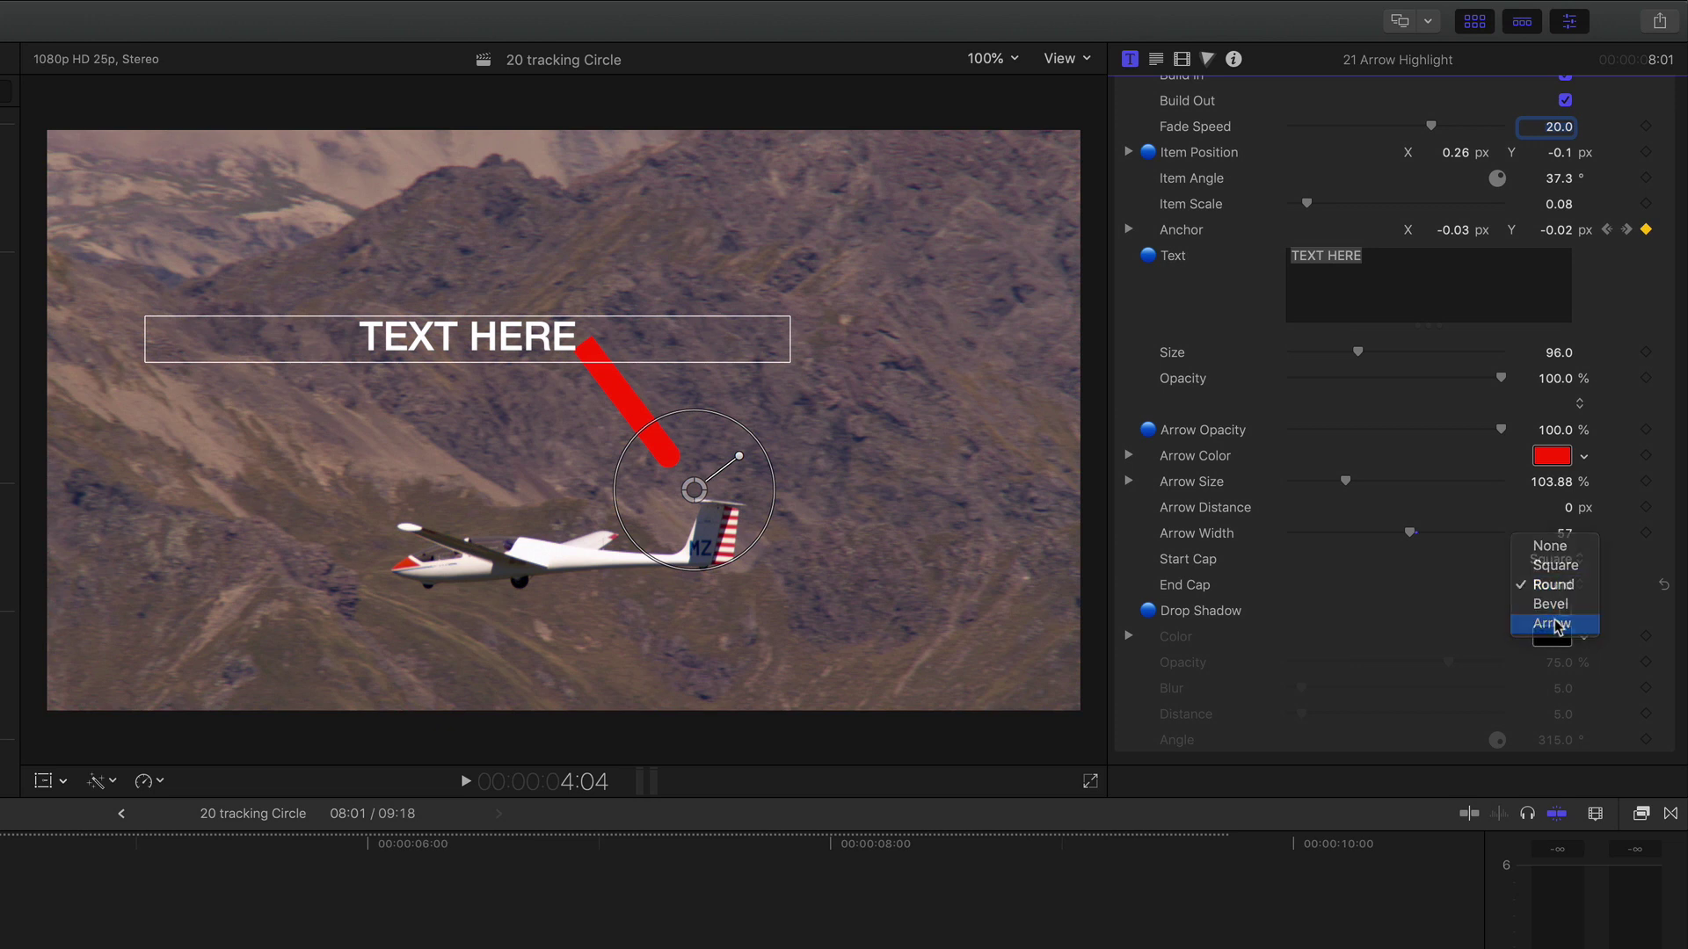
pyautogui.click(1554, 624)
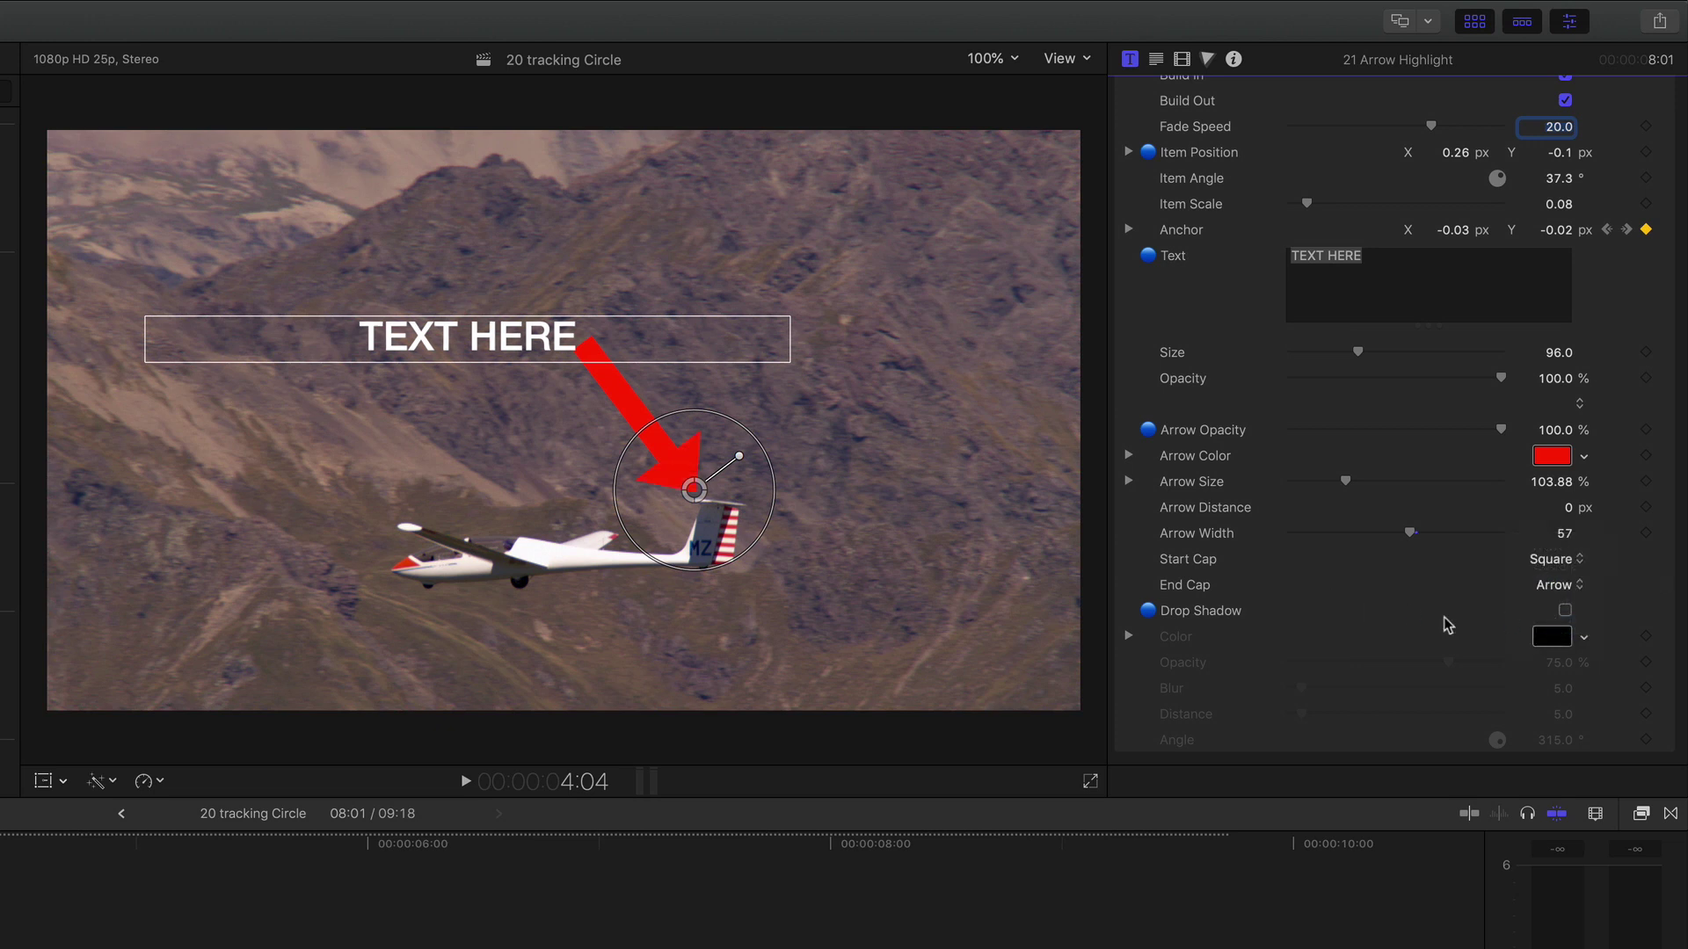
# Enable the arrow's drop shadow with greater distance, opacity and blur, then play it back.
pyautogui.click(1565, 610)
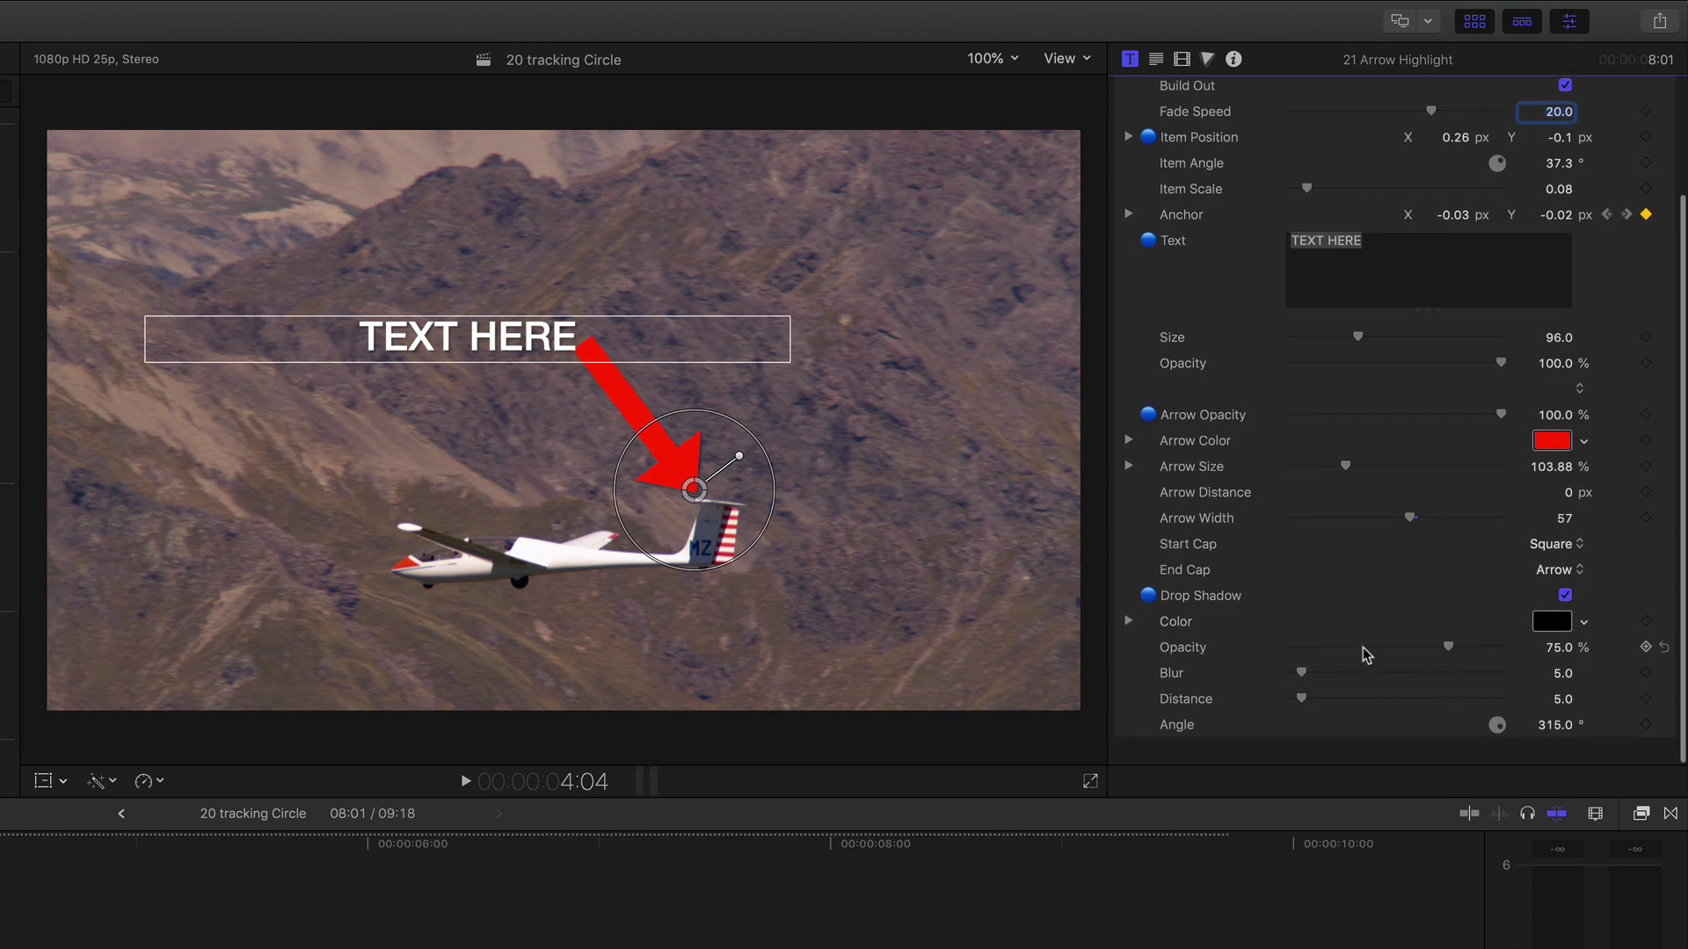
pyautogui.moveTo(1302, 714); pyautogui.dragTo(1330, 718)
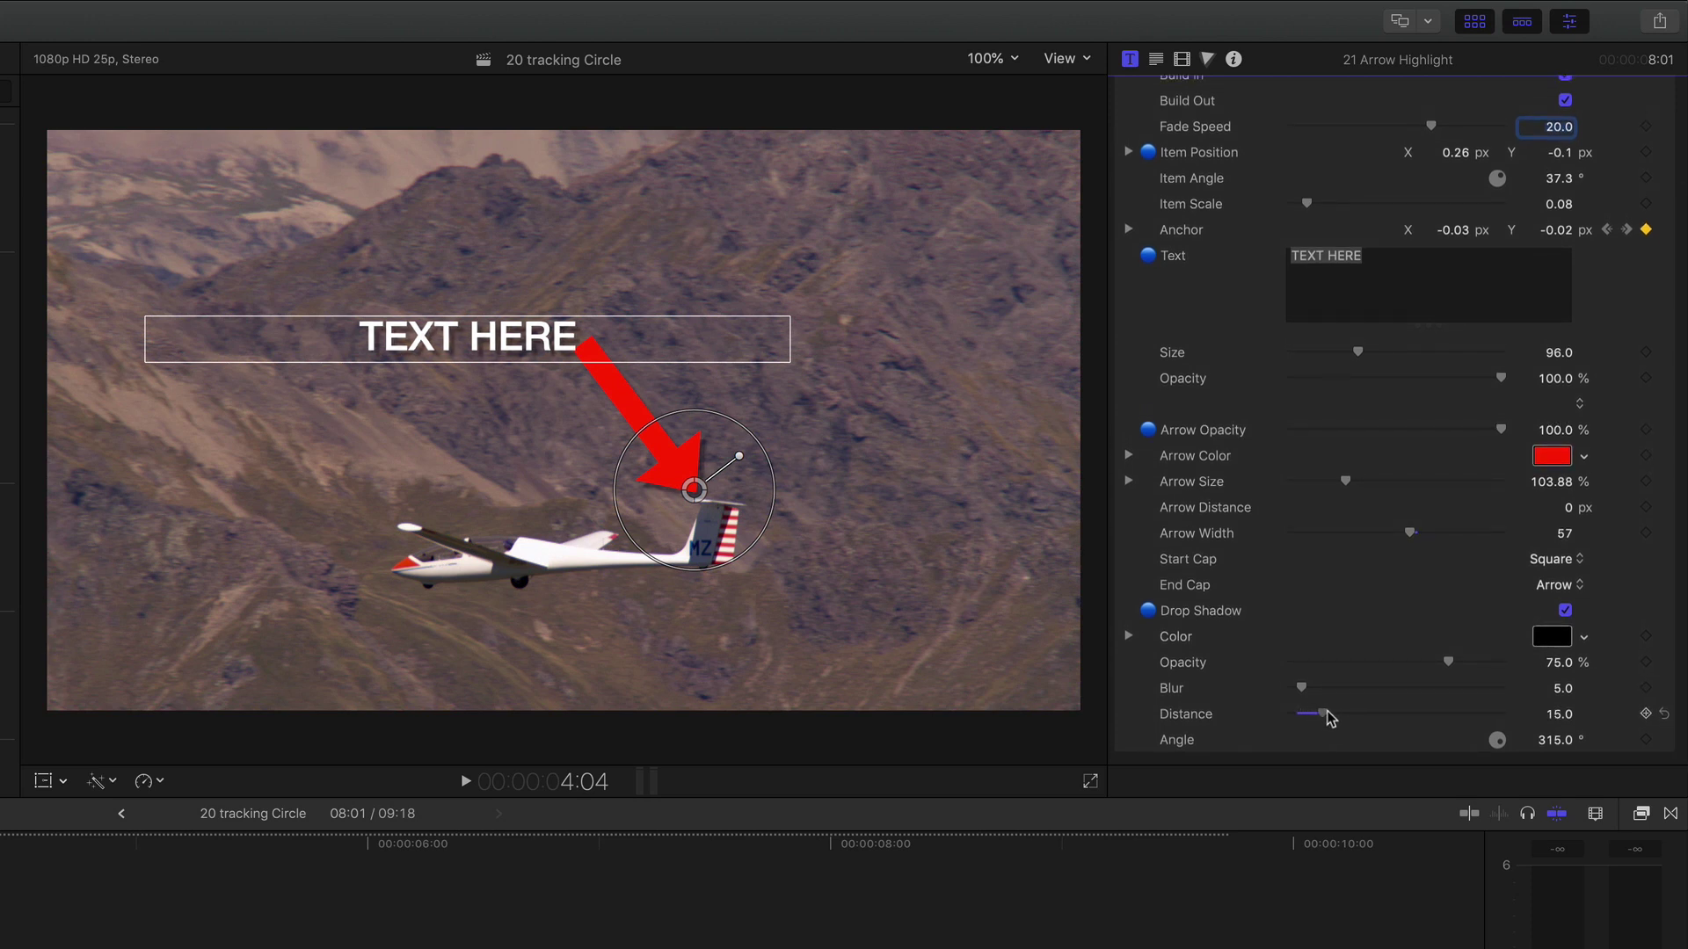
pyautogui.moveTo(1449, 663); pyautogui.dragTo(1481, 666)
pyautogui.moveTo(1302, 689); pyautogui.dragTo(1332, 695)
pyautogui.press('/')
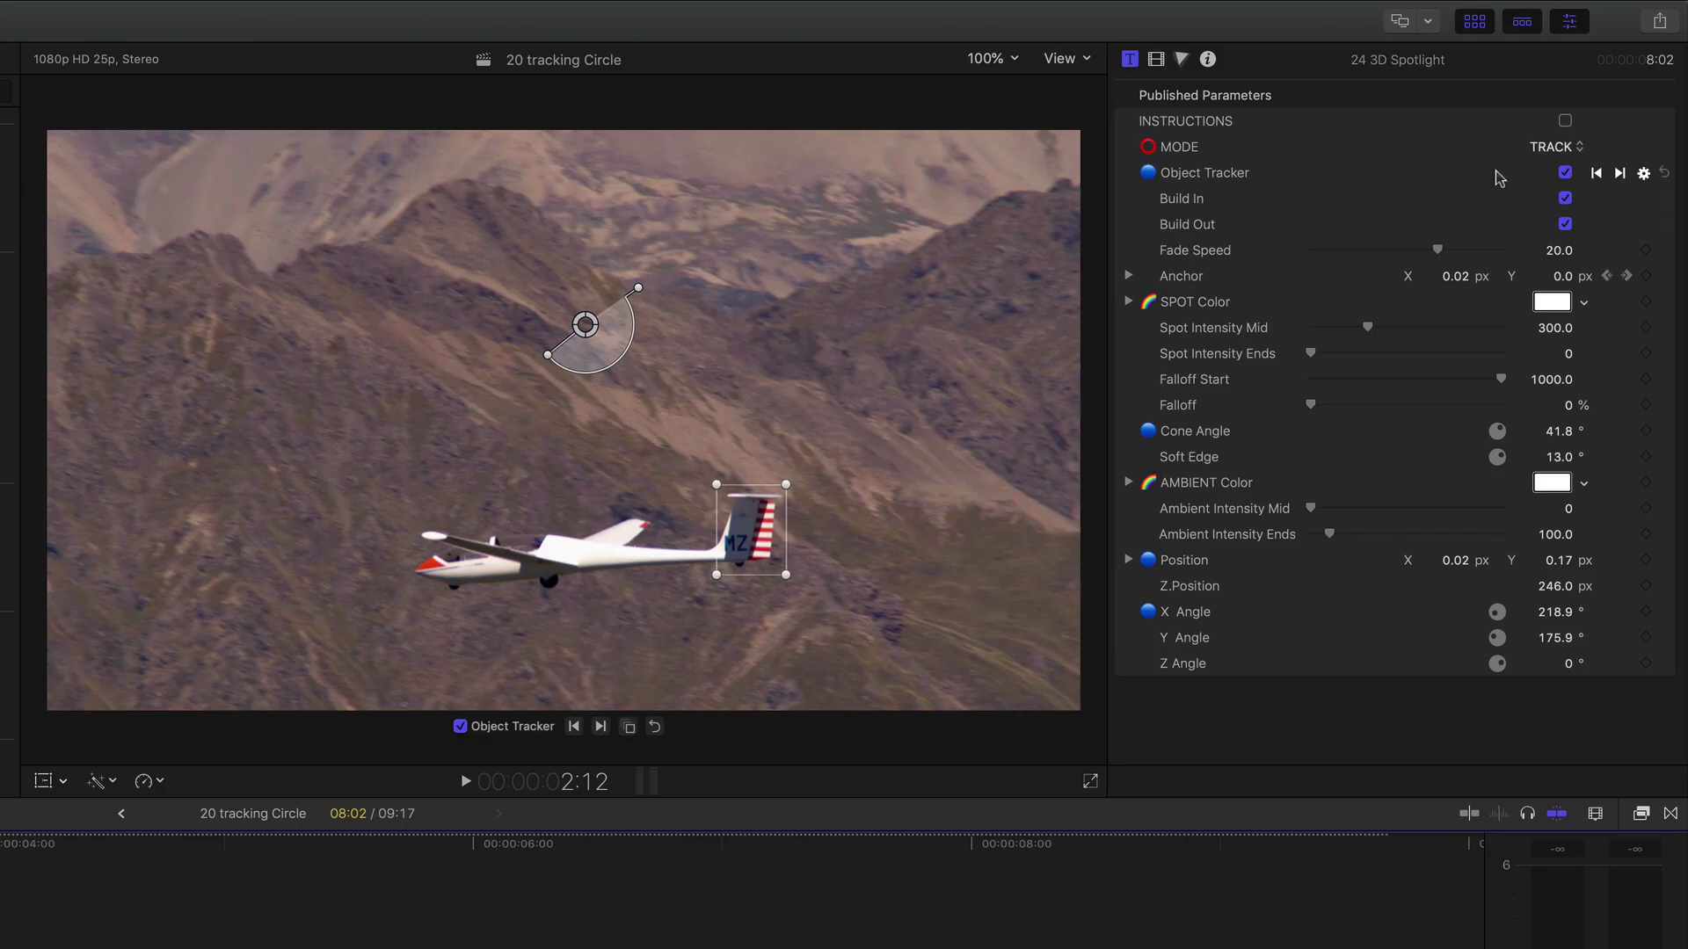
# Switch the 3D Spotlight to Edit Template and angle its beam down-left onto the glider.
pyautogui.click(1602, 90)
pyautogui.click(1553, 166)
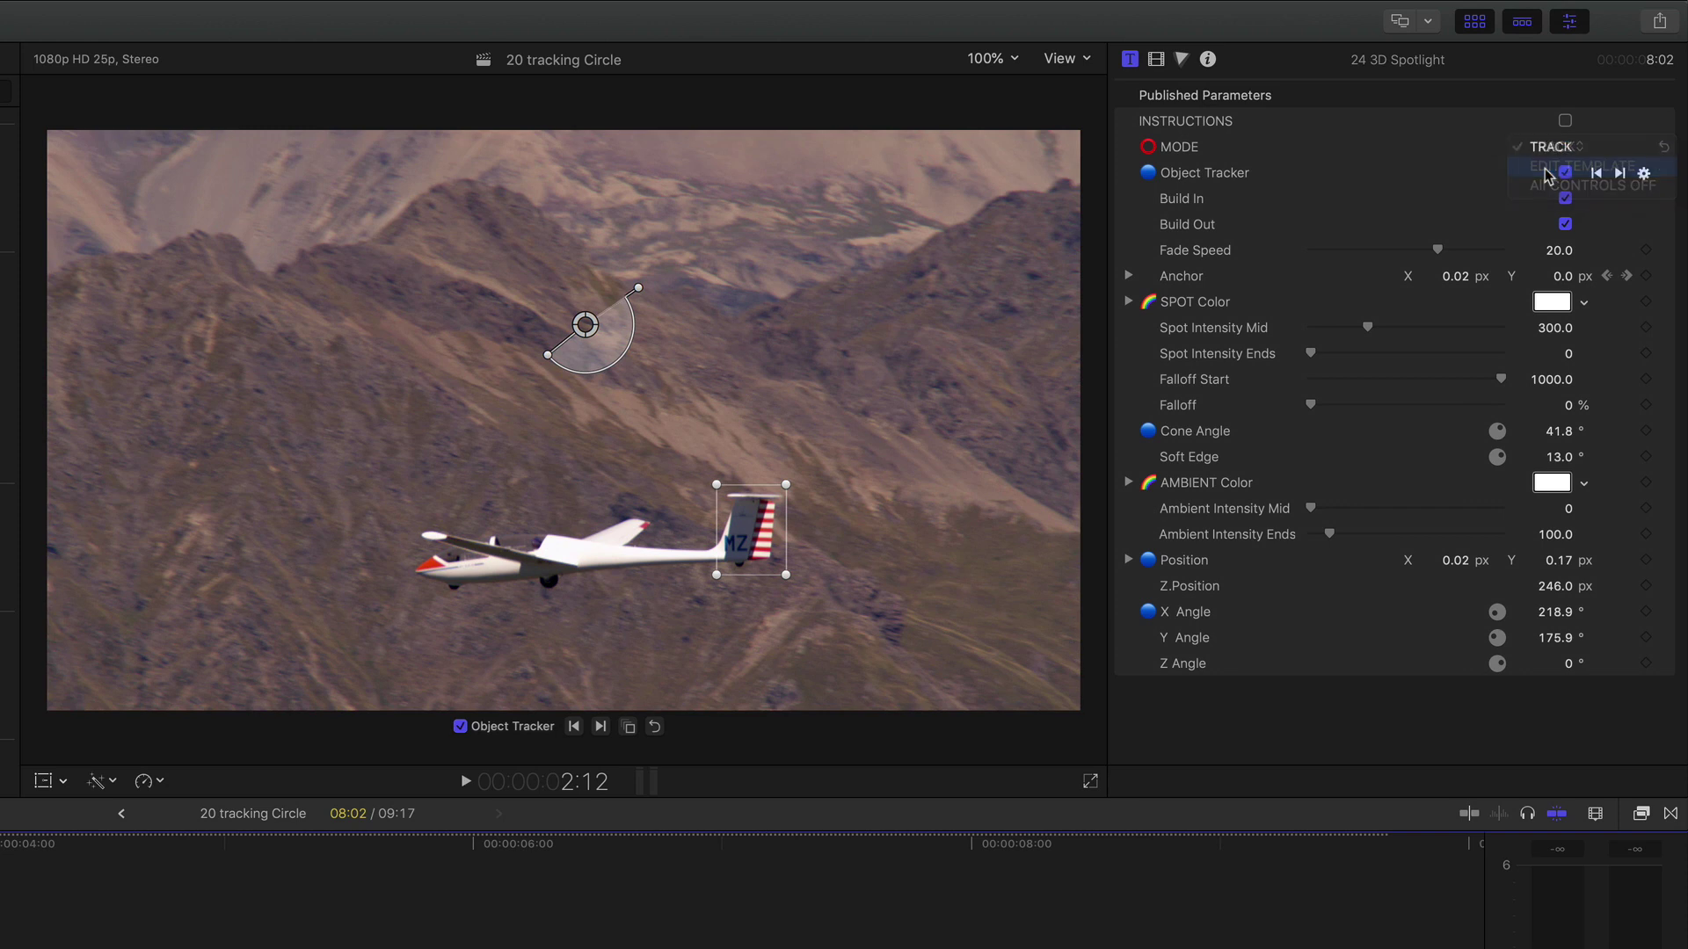
pyautogui.moveTo(636, 287); pyautogui.dragTo(627, 329)
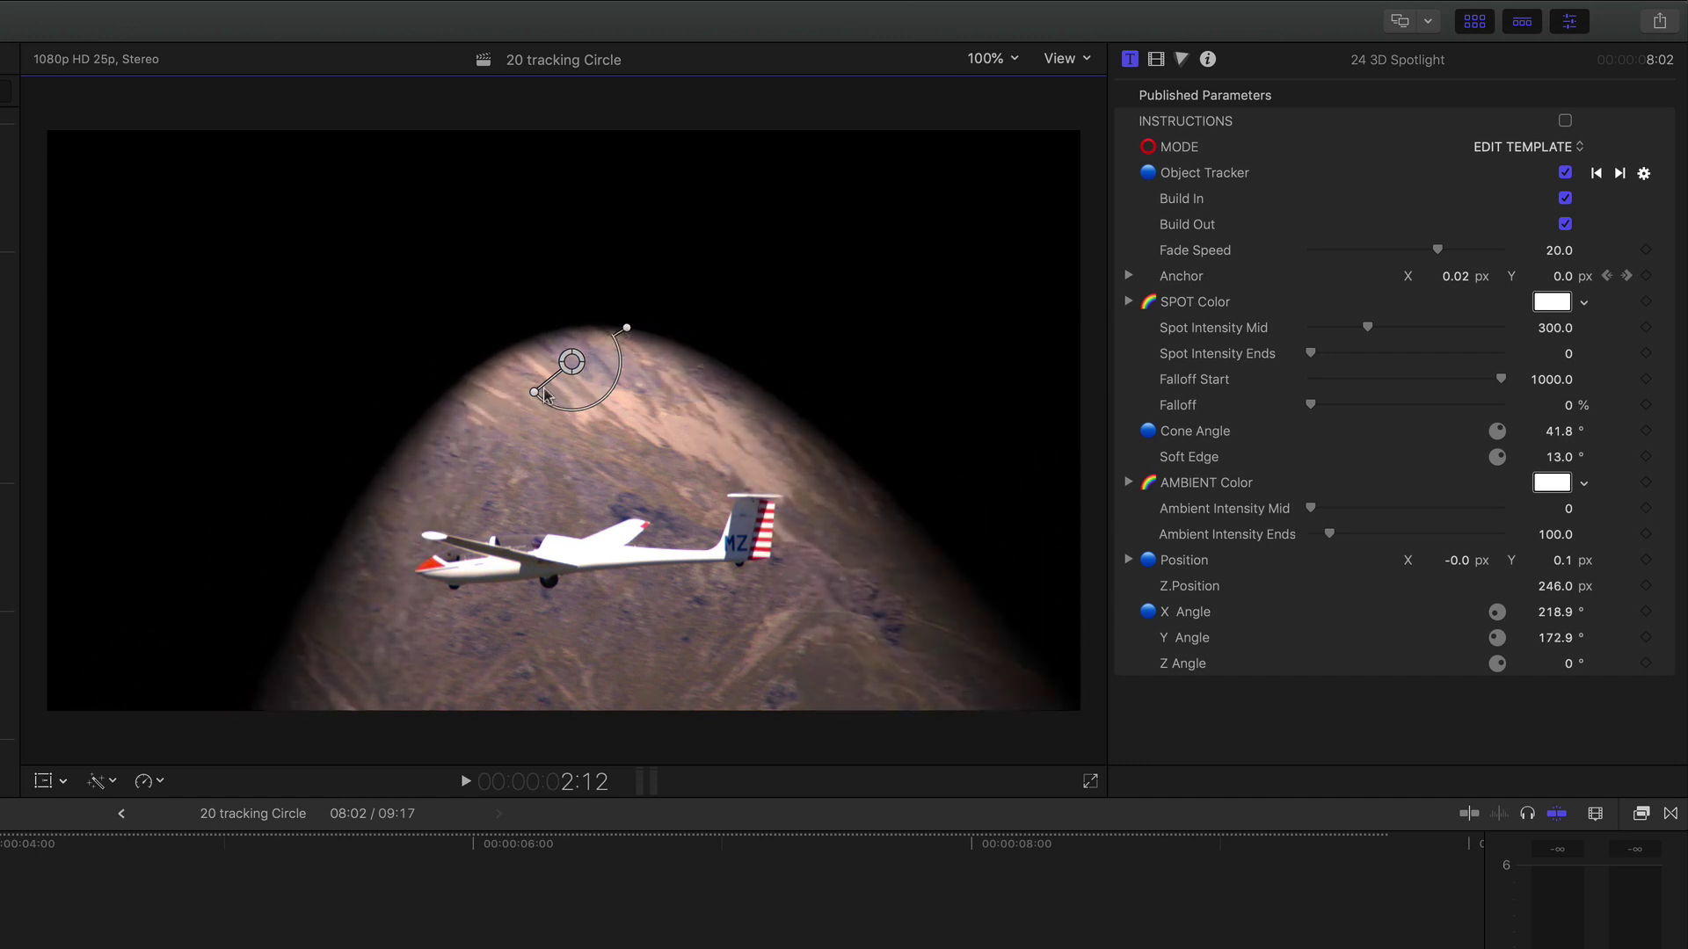
pyautogui.moveTo(531, 389); pyautogui.dragTo(522, 394)
pyautogui.moveTo(625, 333); pyautogui.dragTo(626, 327)
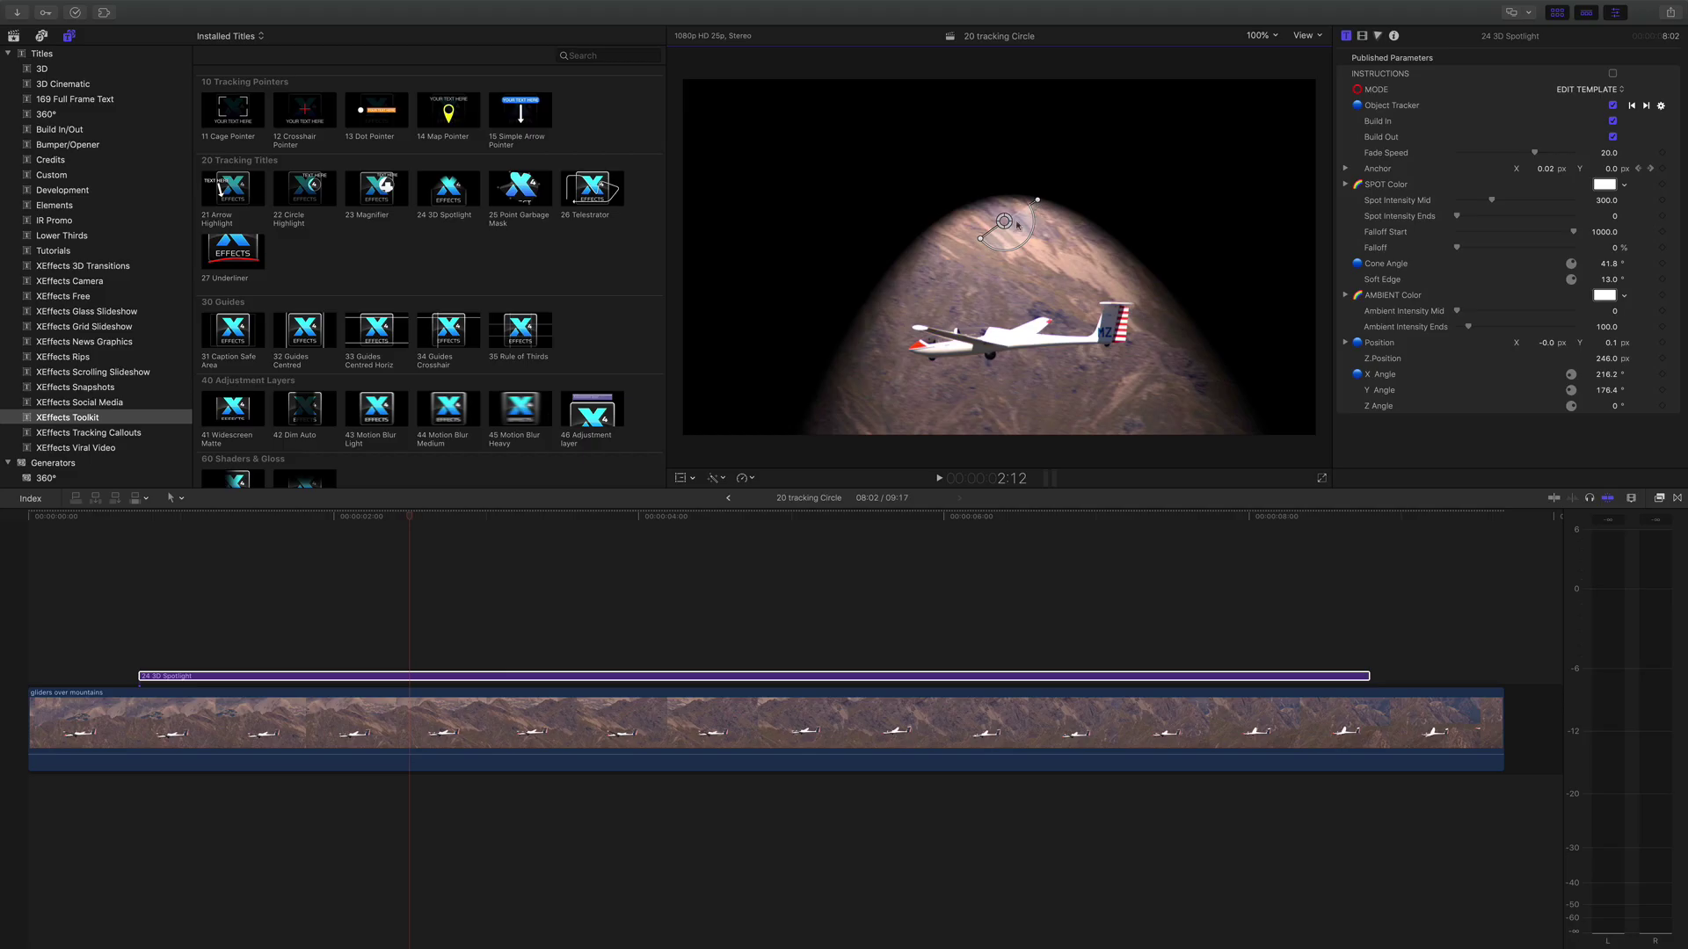
# Preview the spotlight, then adjust its Soft Edge and raise Ambient Intensity around the beam.
pyautogui.click(133, 514)
pyautogui.press('space')
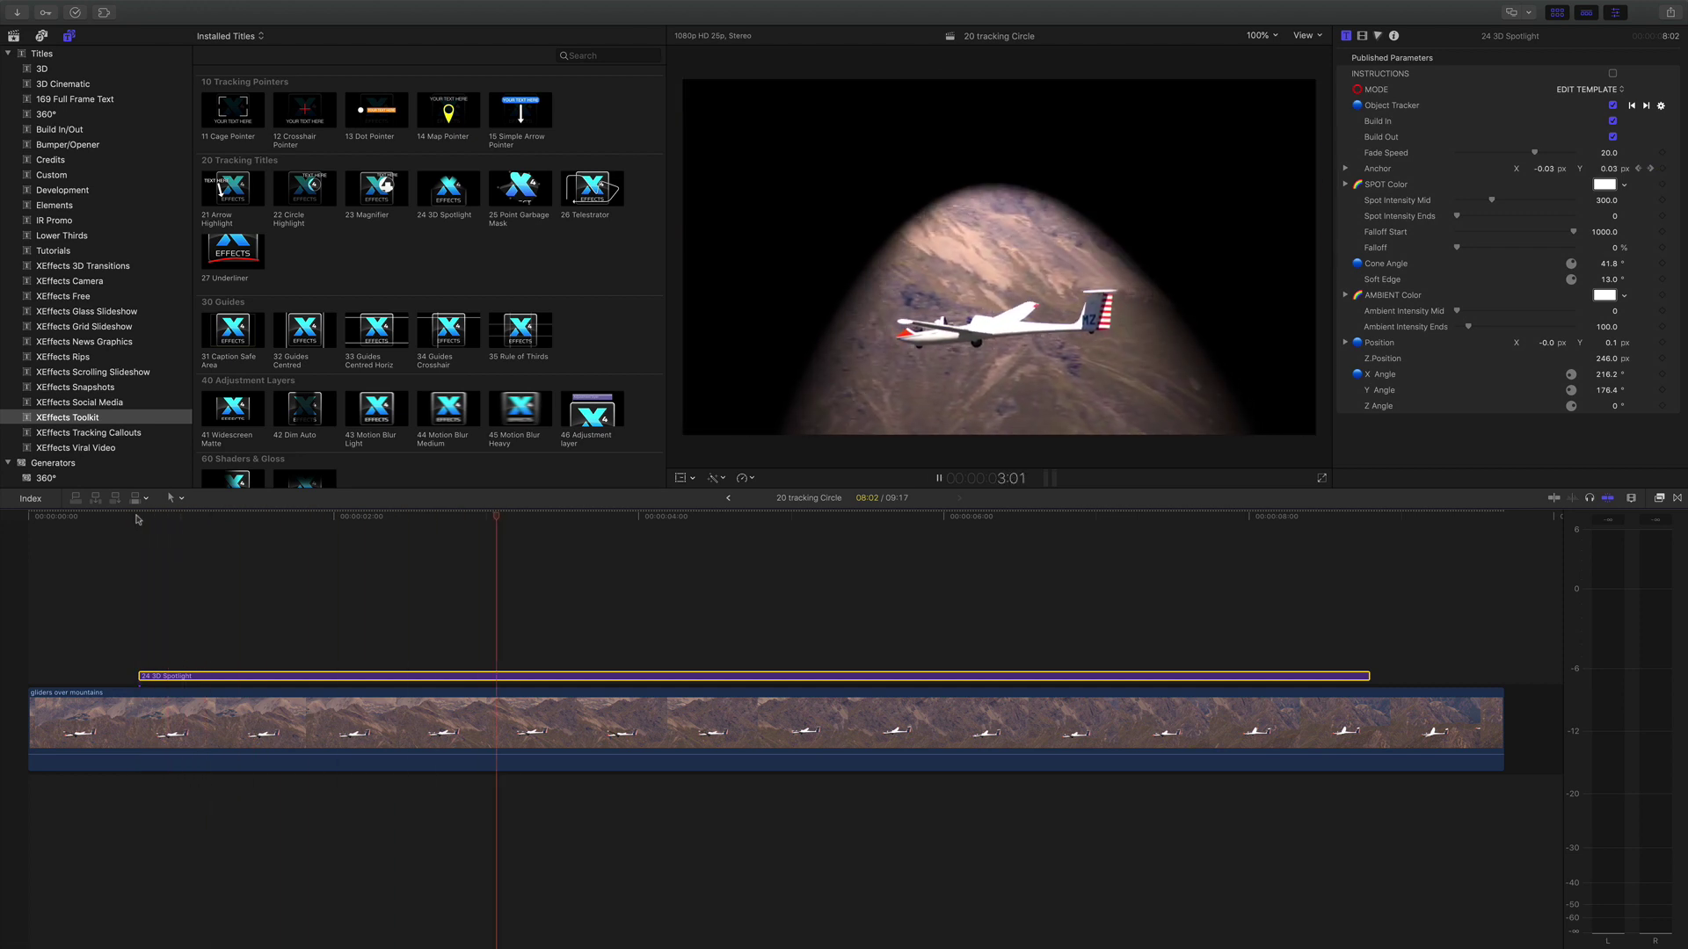
pyautogui.click(858, 517)
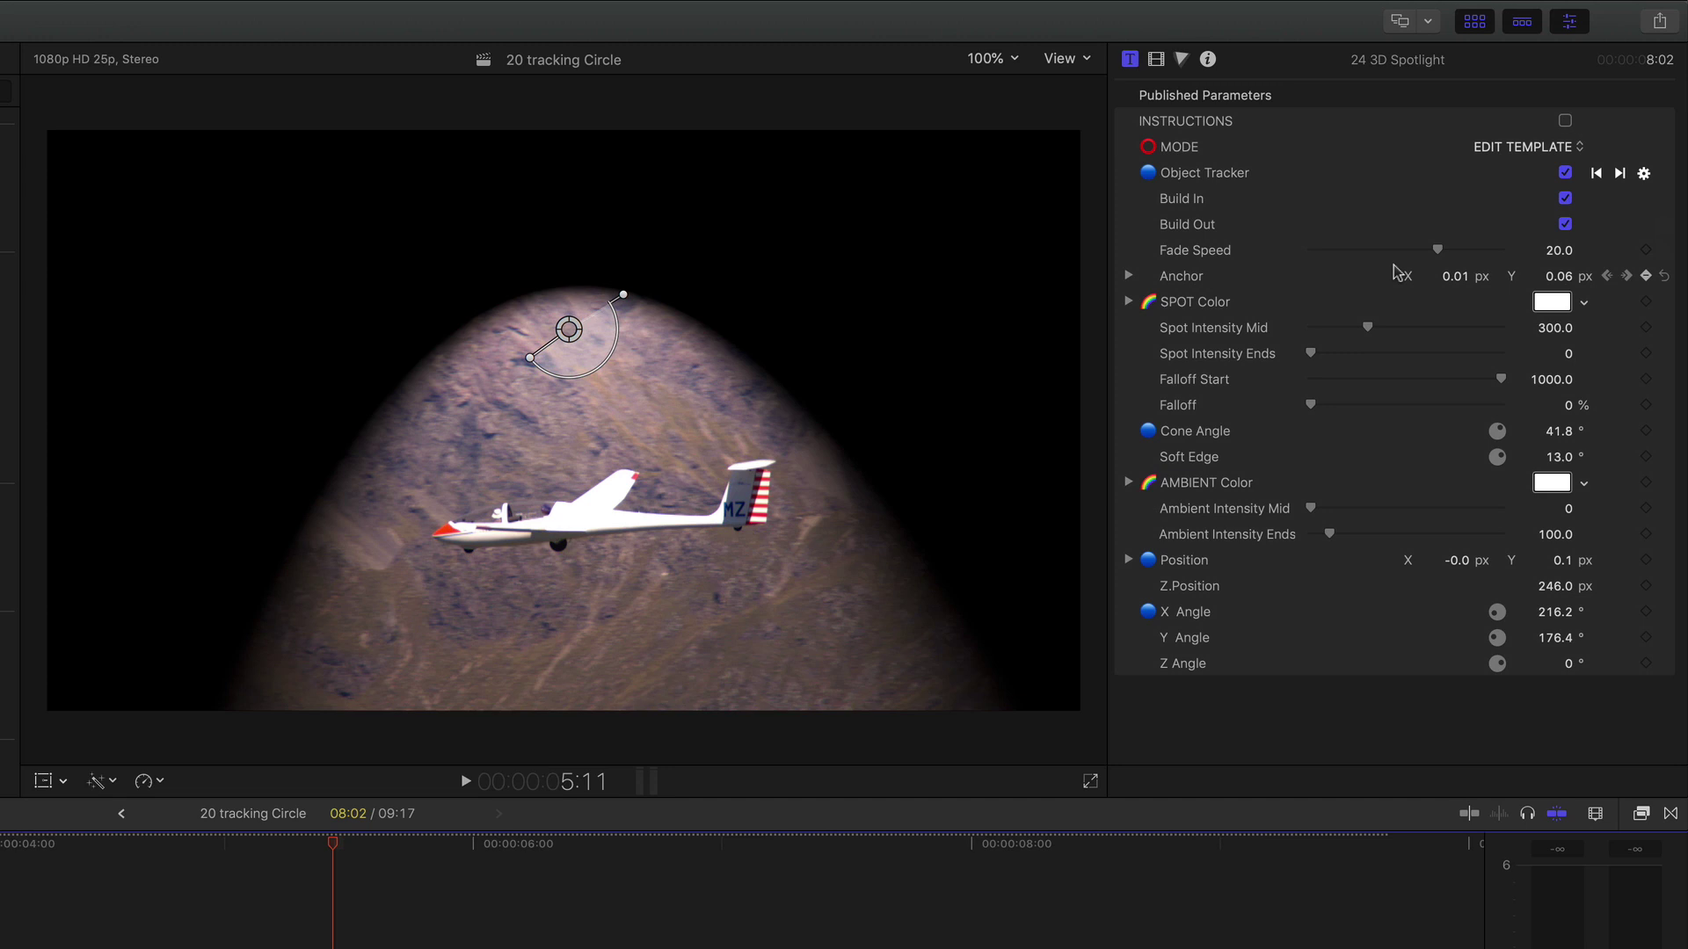
pyautogui.moveTo(1565, 463); pyautogui.dragTo(1568, 457)
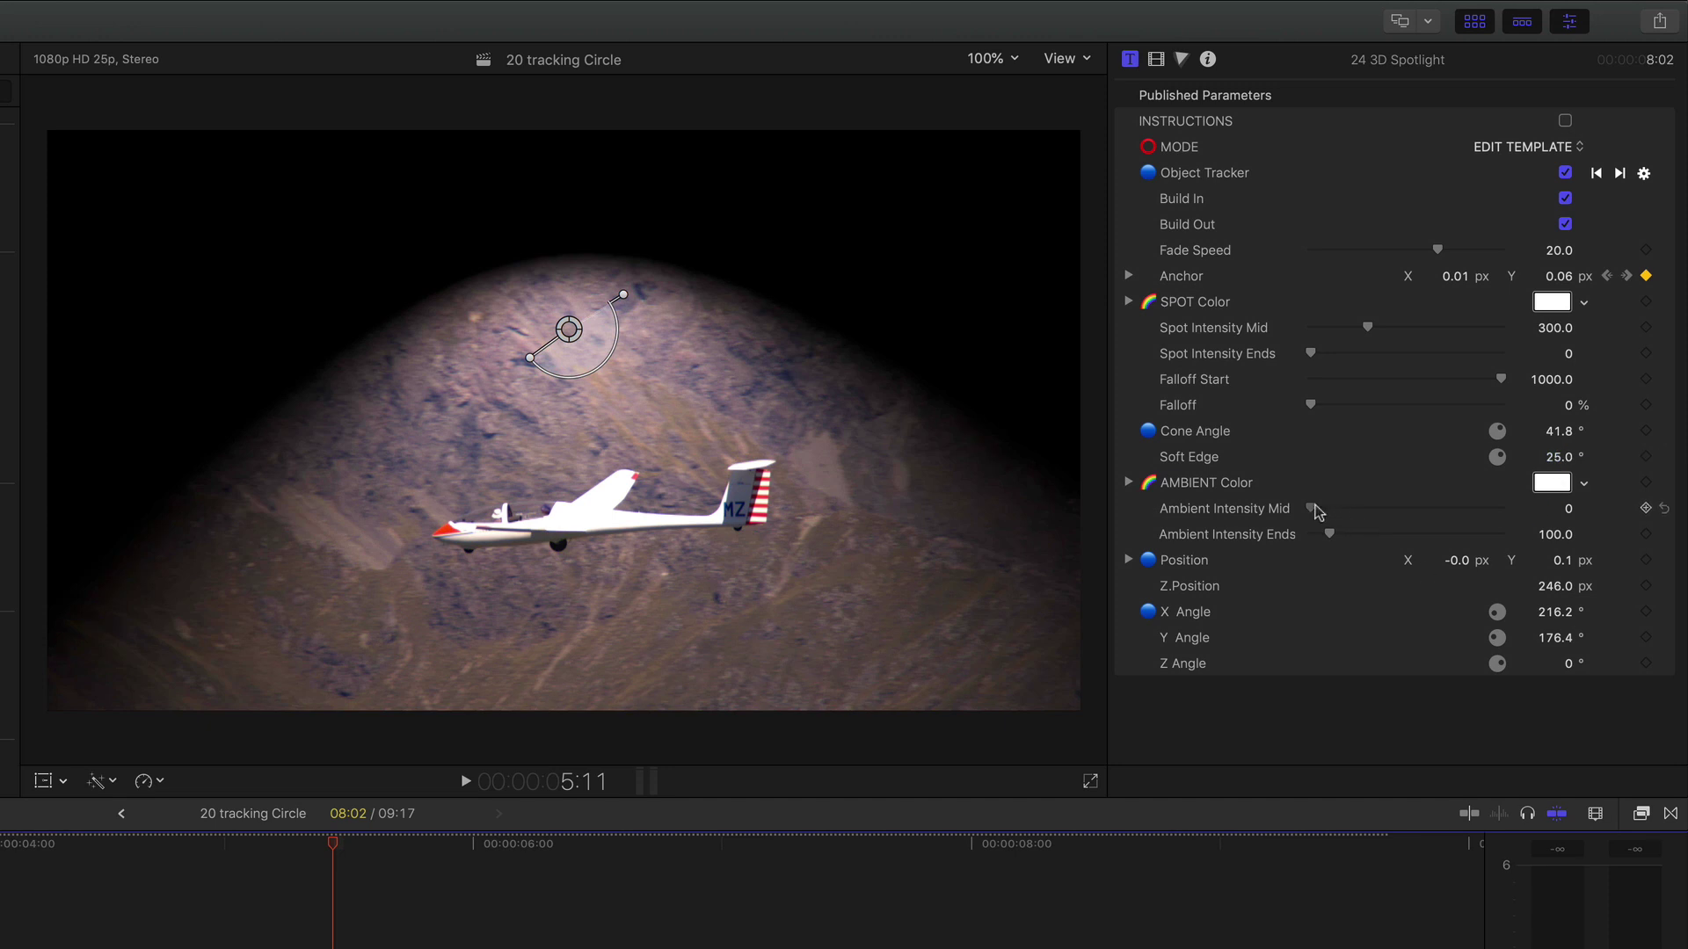
pyautogui.moveTo(1315, 507); pyautogui.dragTo(1323, 512)
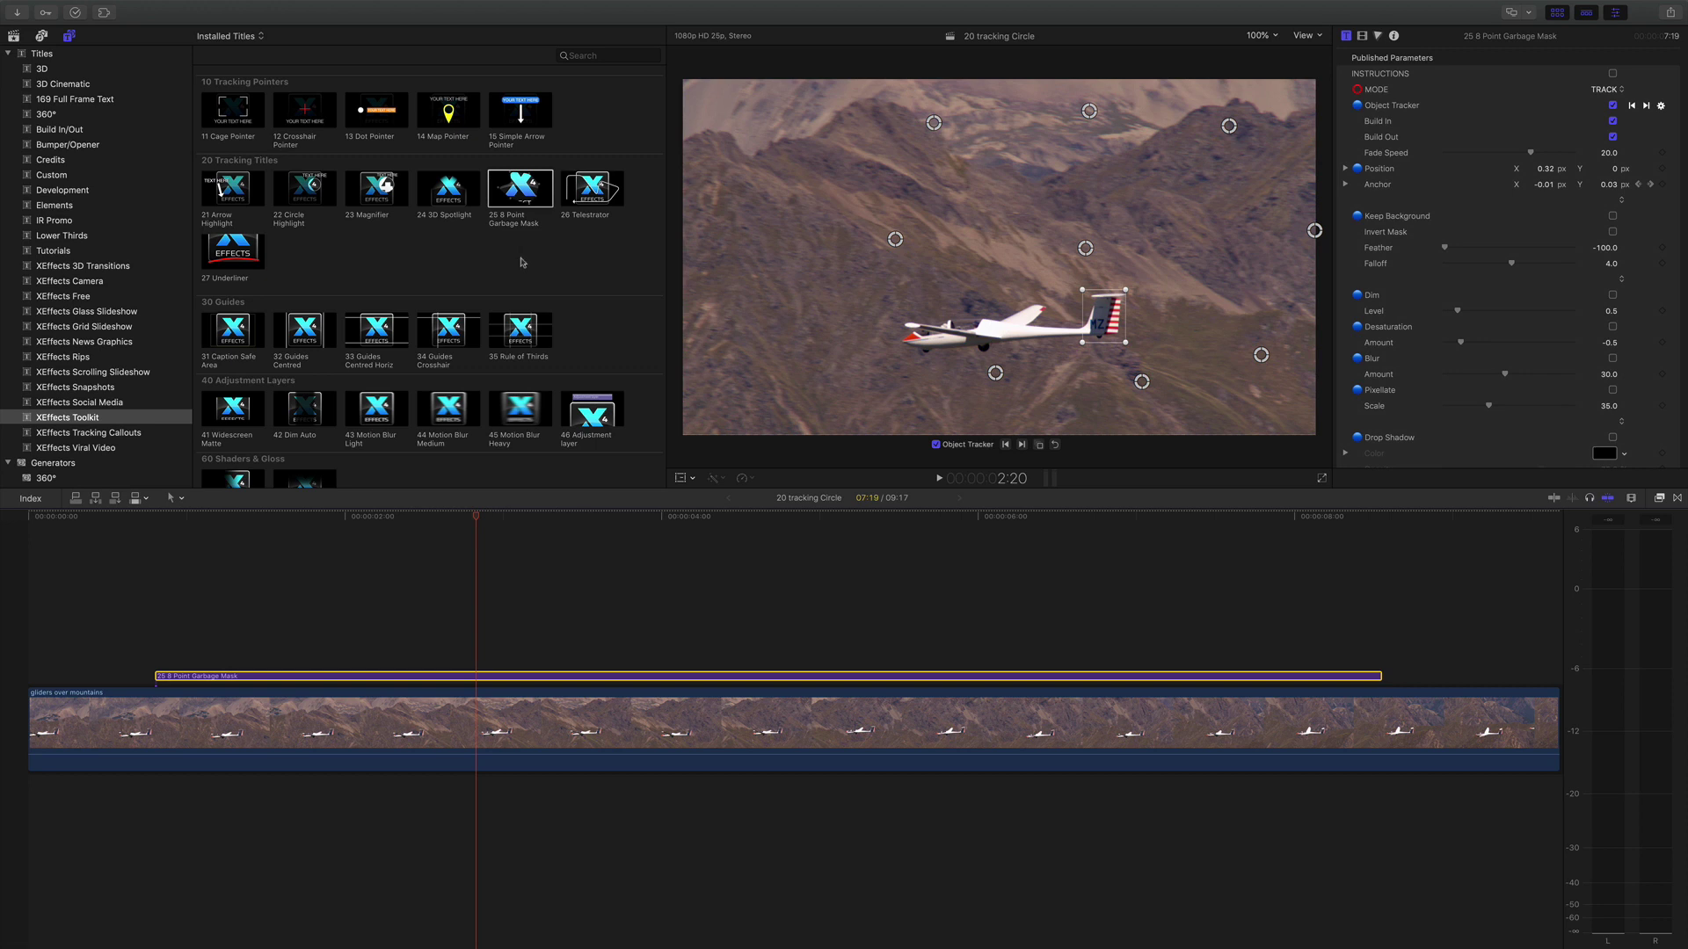
# Switch the garbage mask to Edit Template and move it down-right over the glider.
pyautogui.moveTo(483, 521)
pyautogui.mouseDown()
pyautogui.moveTo(454, 520)
pyautogui.moveTo(519, 528)
pyautogui.moveTo(479, 529)
pyautogui.mouseUp()
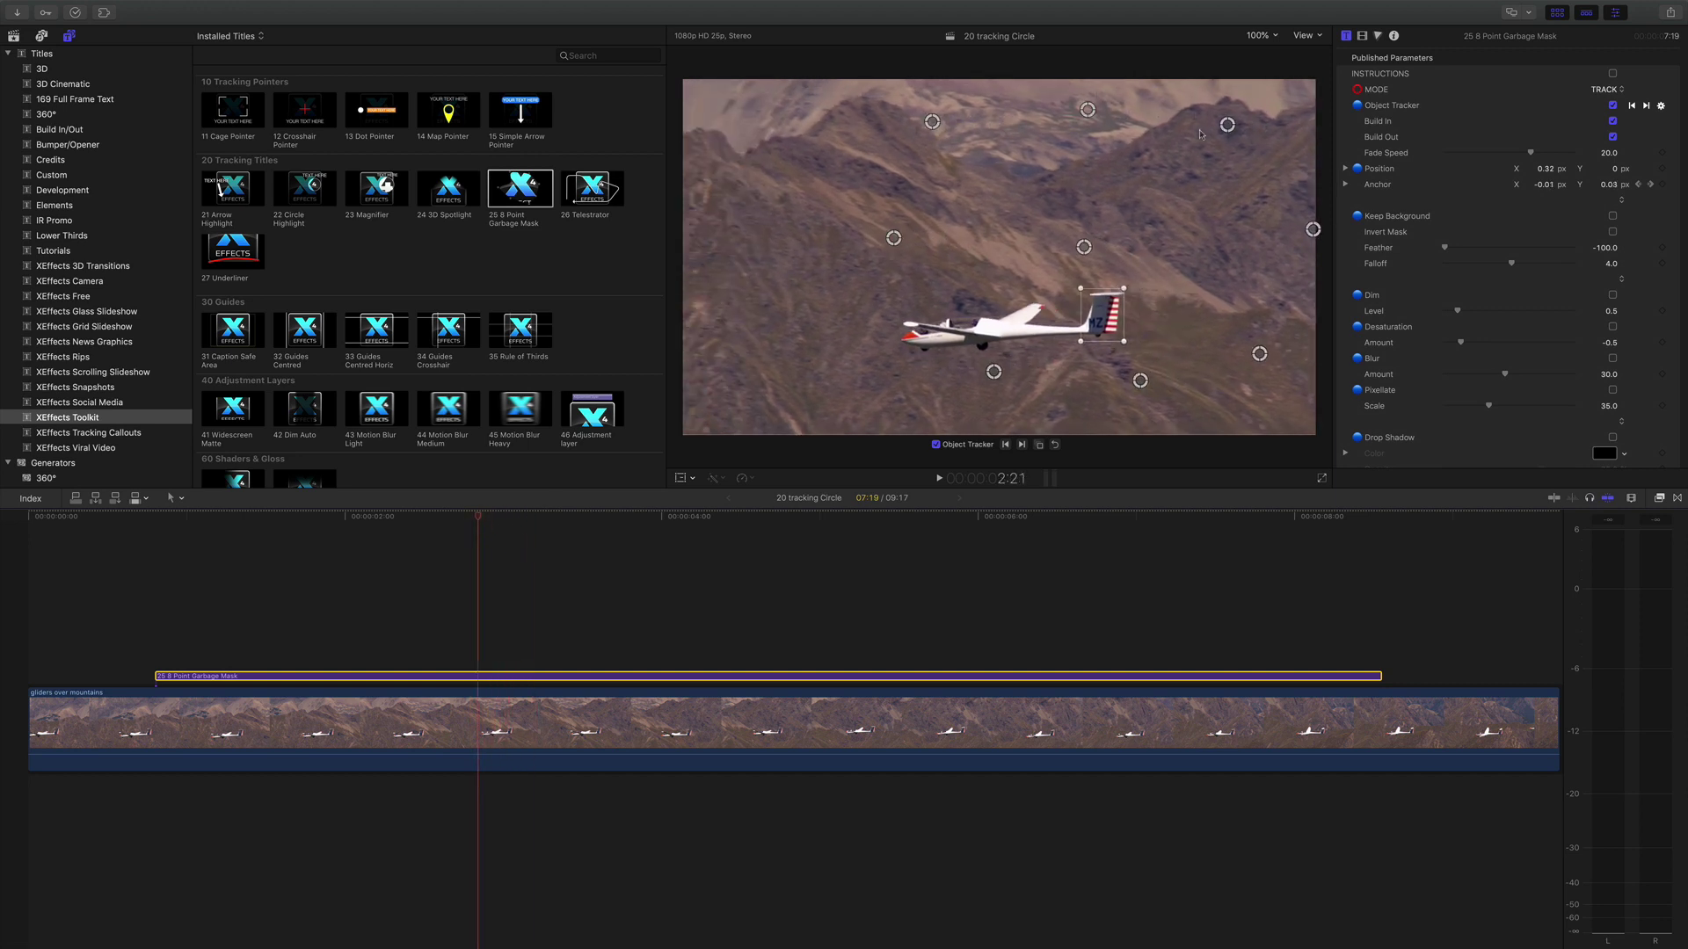
pyautogui.click(1603, 90)
pyautogui.click(1613, 105)
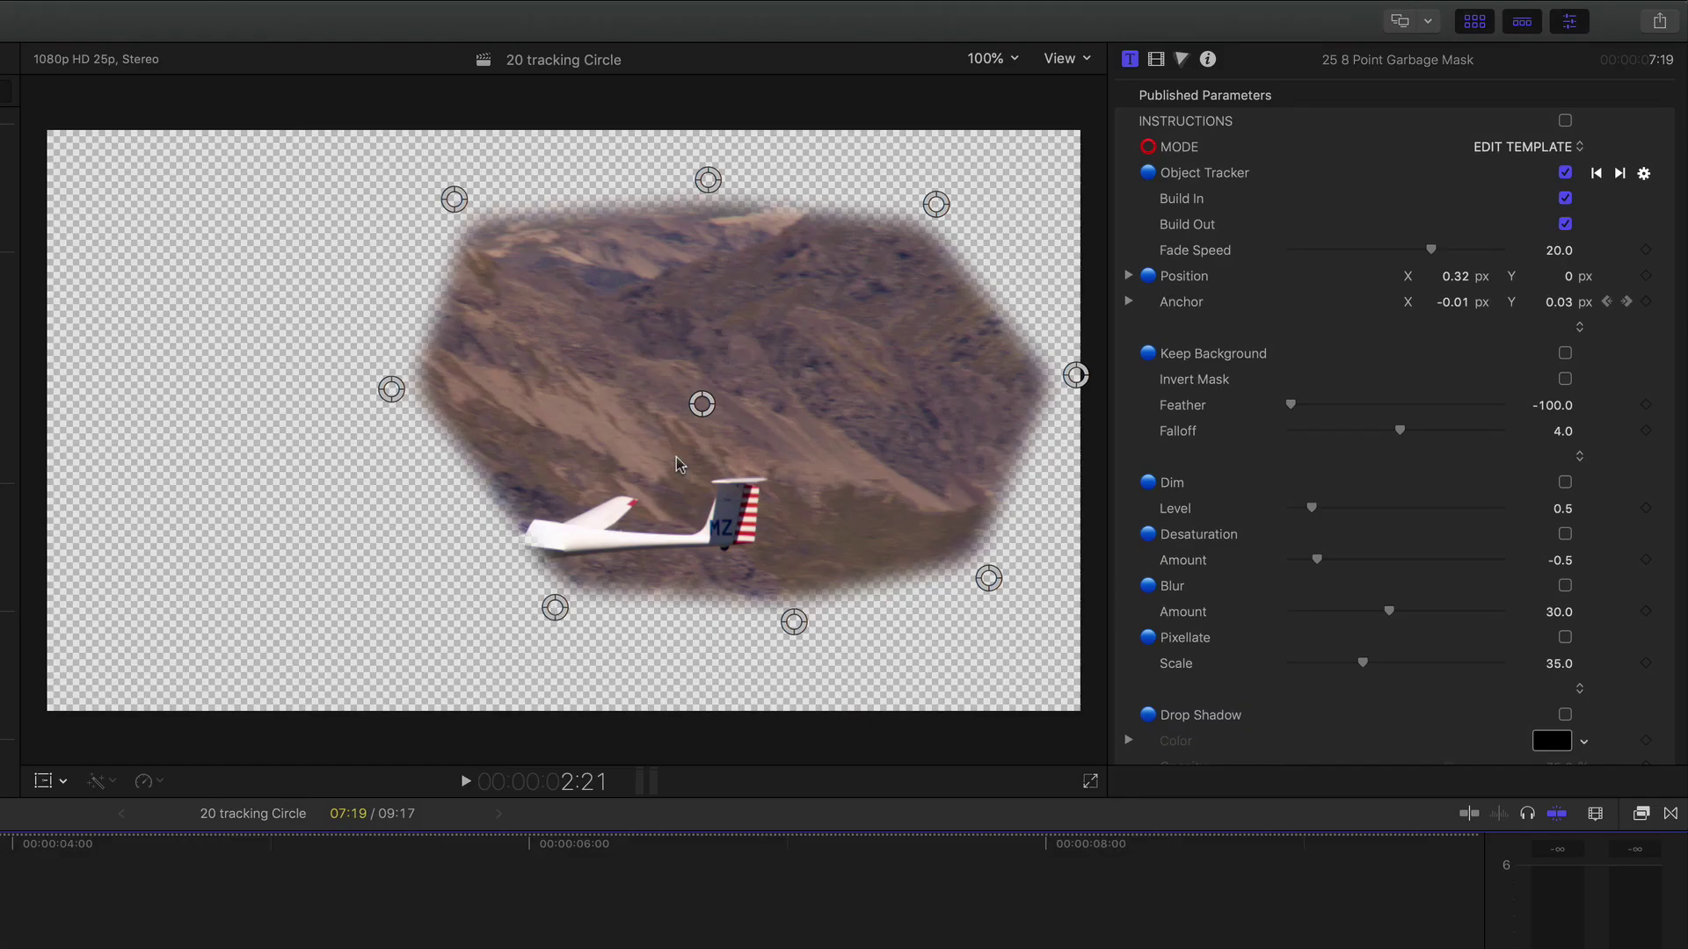
pyautogui.moveTo(701, 403); pyautogui.dragTo(718, 517)
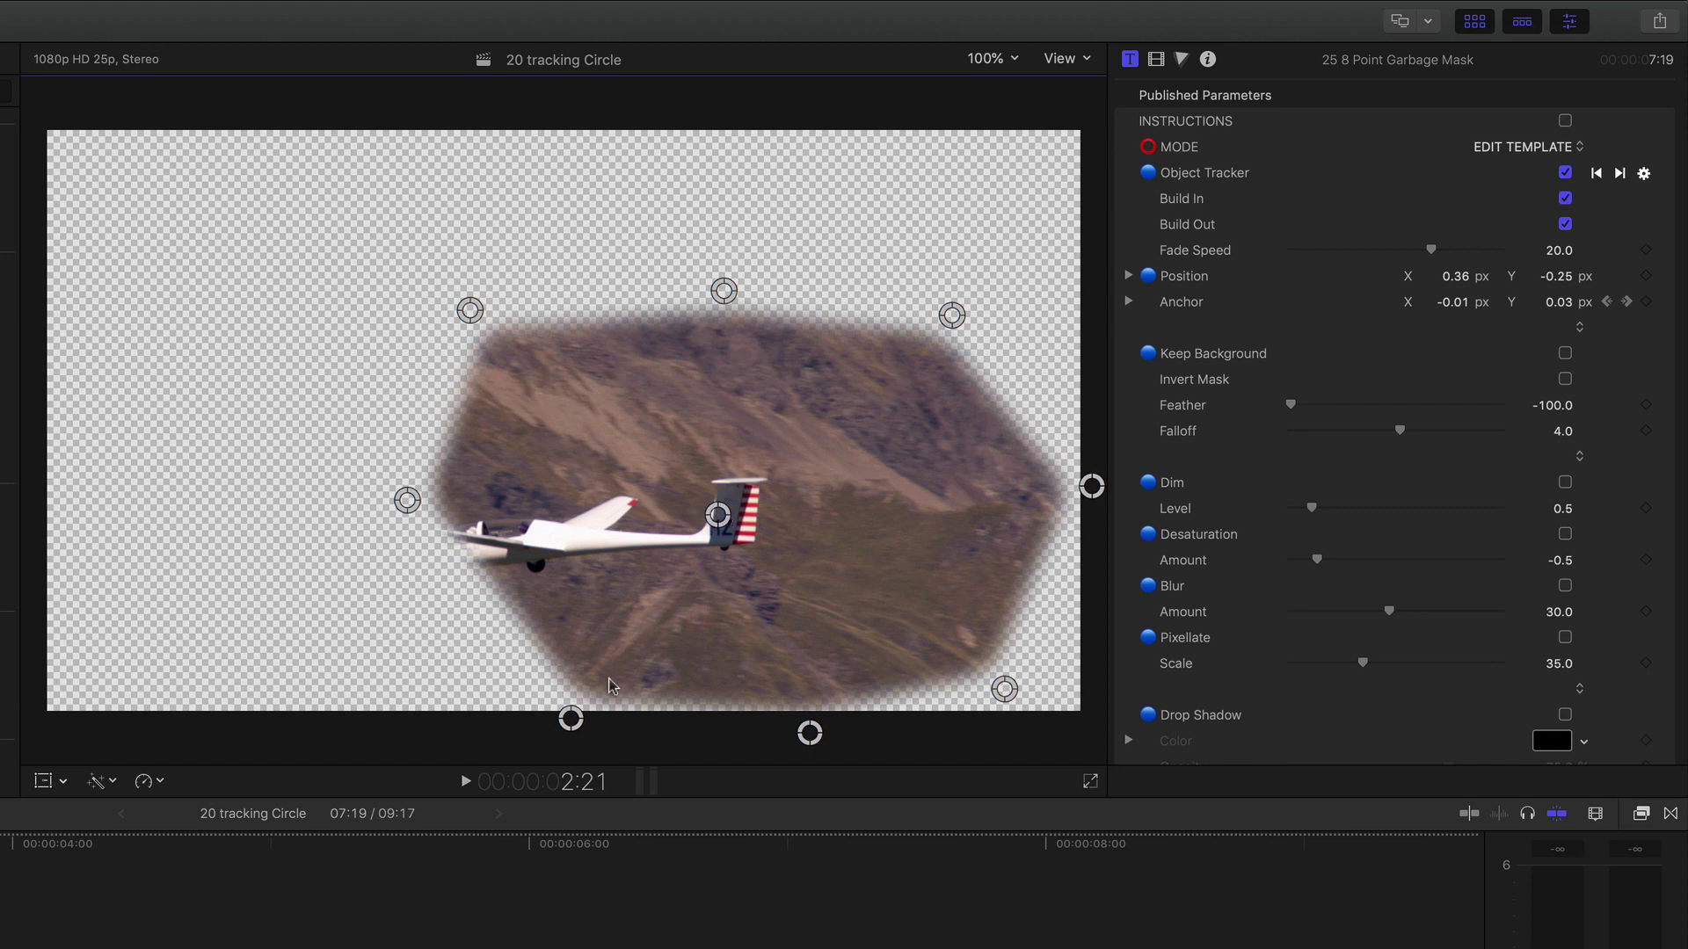
# Drag the mask's eight control points into a tighter outline around the glider.
pyautogui.moveTo(570, 719); pyautogui.dragTo(441, 643)
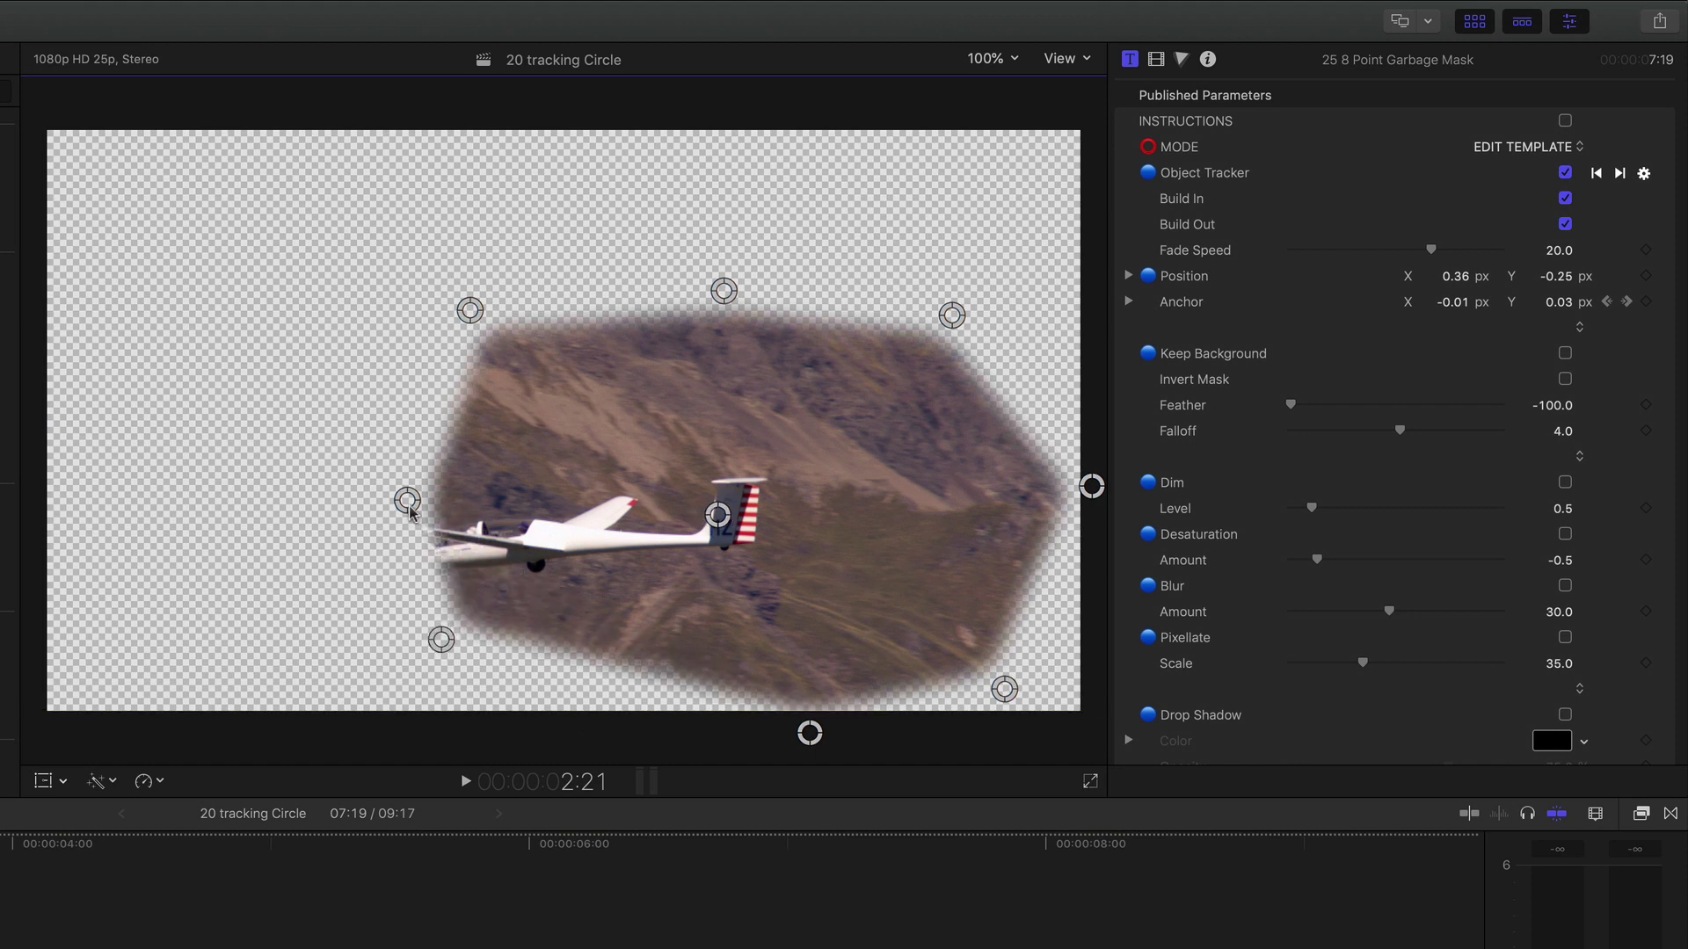
pyautogui.moveTo(407, 501); pyautogui.dragTo(291, 522)
pyautogui.moveTo(470, 310); pyautogui.dragTo(382, 356)
pyautogui.moveTo(724, 291); pyautogui.dragTo(596, 342)
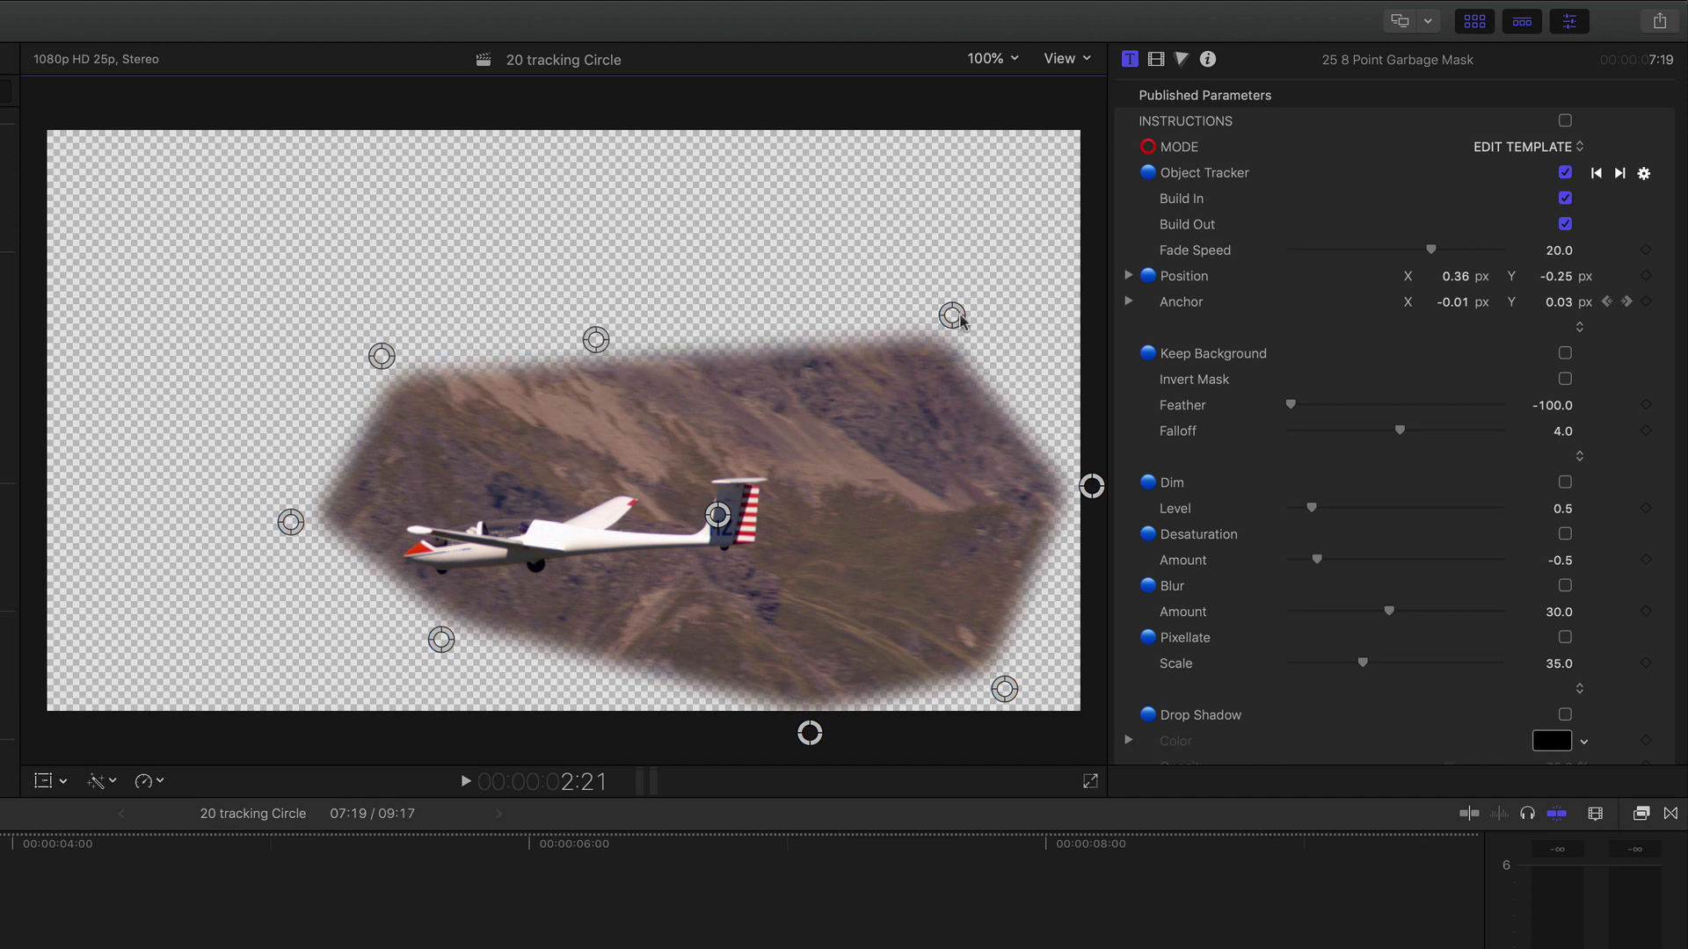
pyautogui.moveTo(952, 314); pyautogui.dragTo(883, 348)
pyautogui.moveTo(1092, 486); pyautogui.dragTo(979, 495)
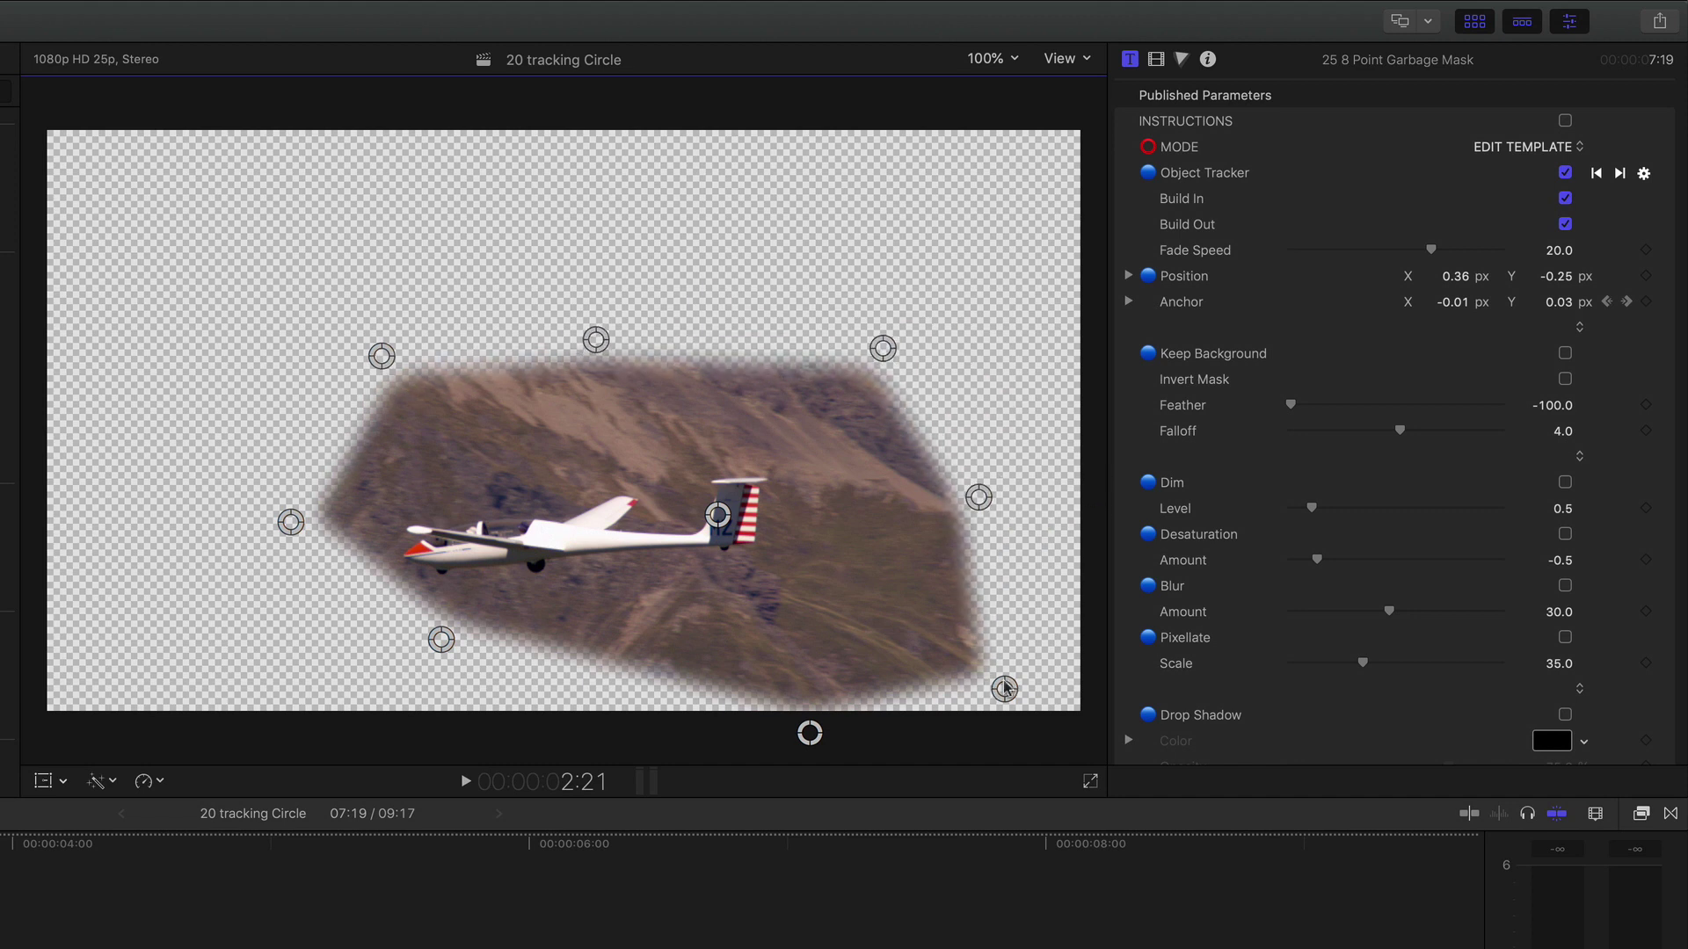
pyautogui.moveTo(1005, 690); pyautogui.dragTo(916, 652)
pyautogui.moveTo(809, 733); pyautogui.dragTo(777, 688)
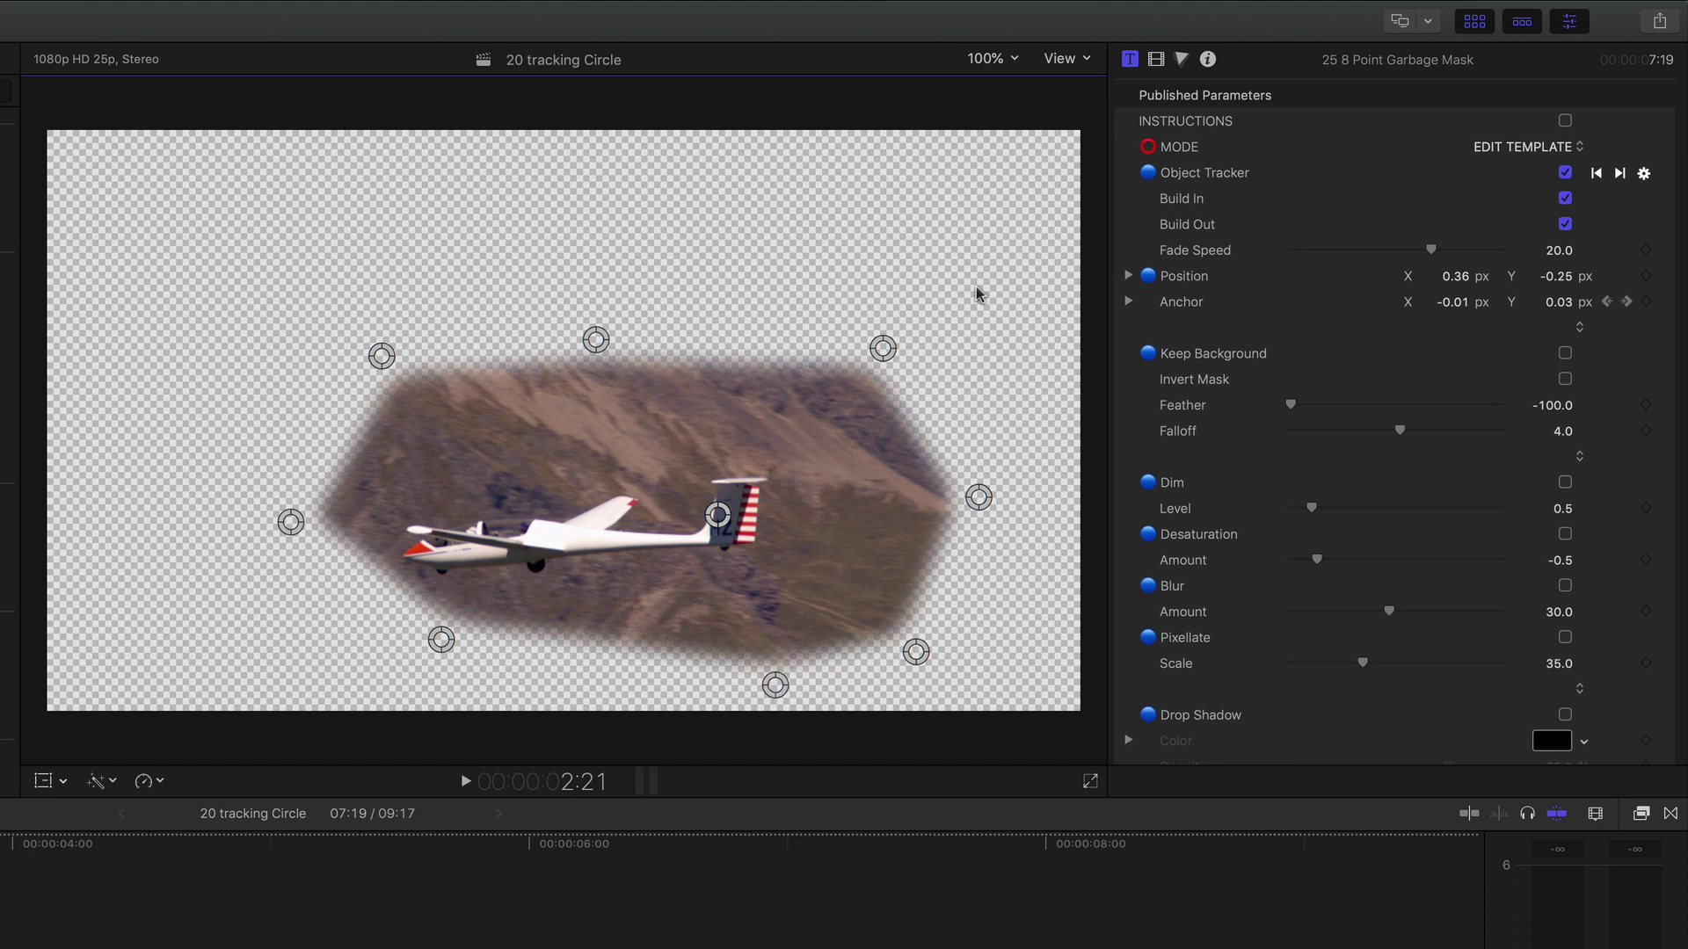
# Try the mask's invert and background options, set Dim Level to 0.24, and preview the tracking.
pyautogui.click(1566, 380)
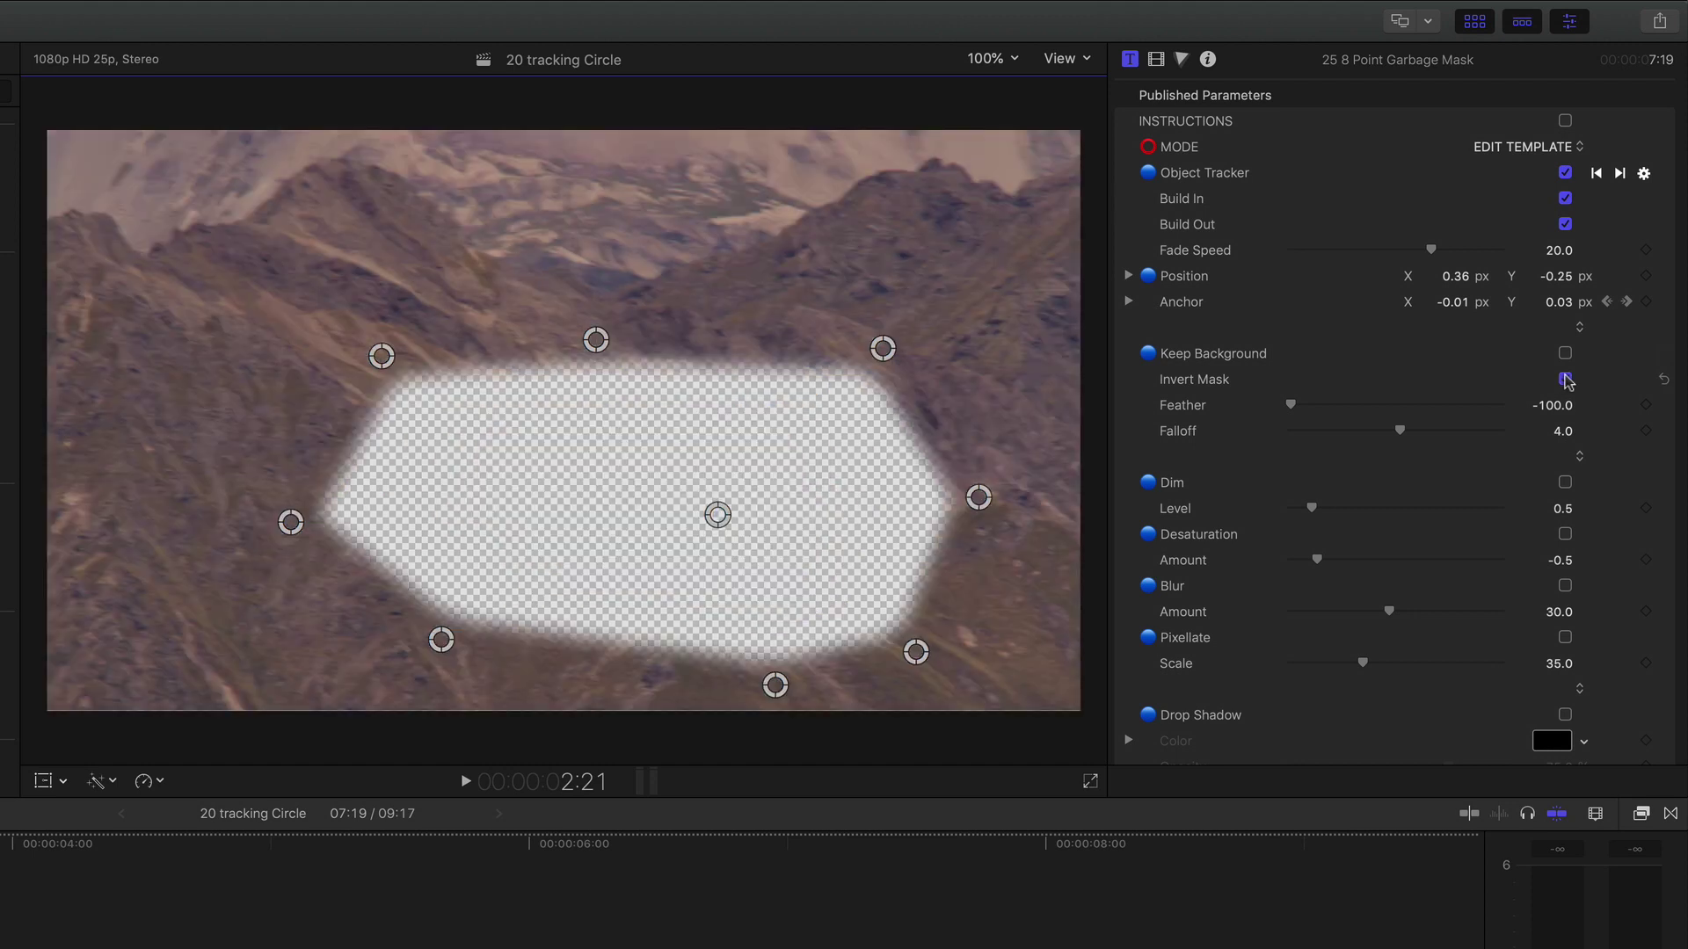
pyautogui.click(1566, 353)
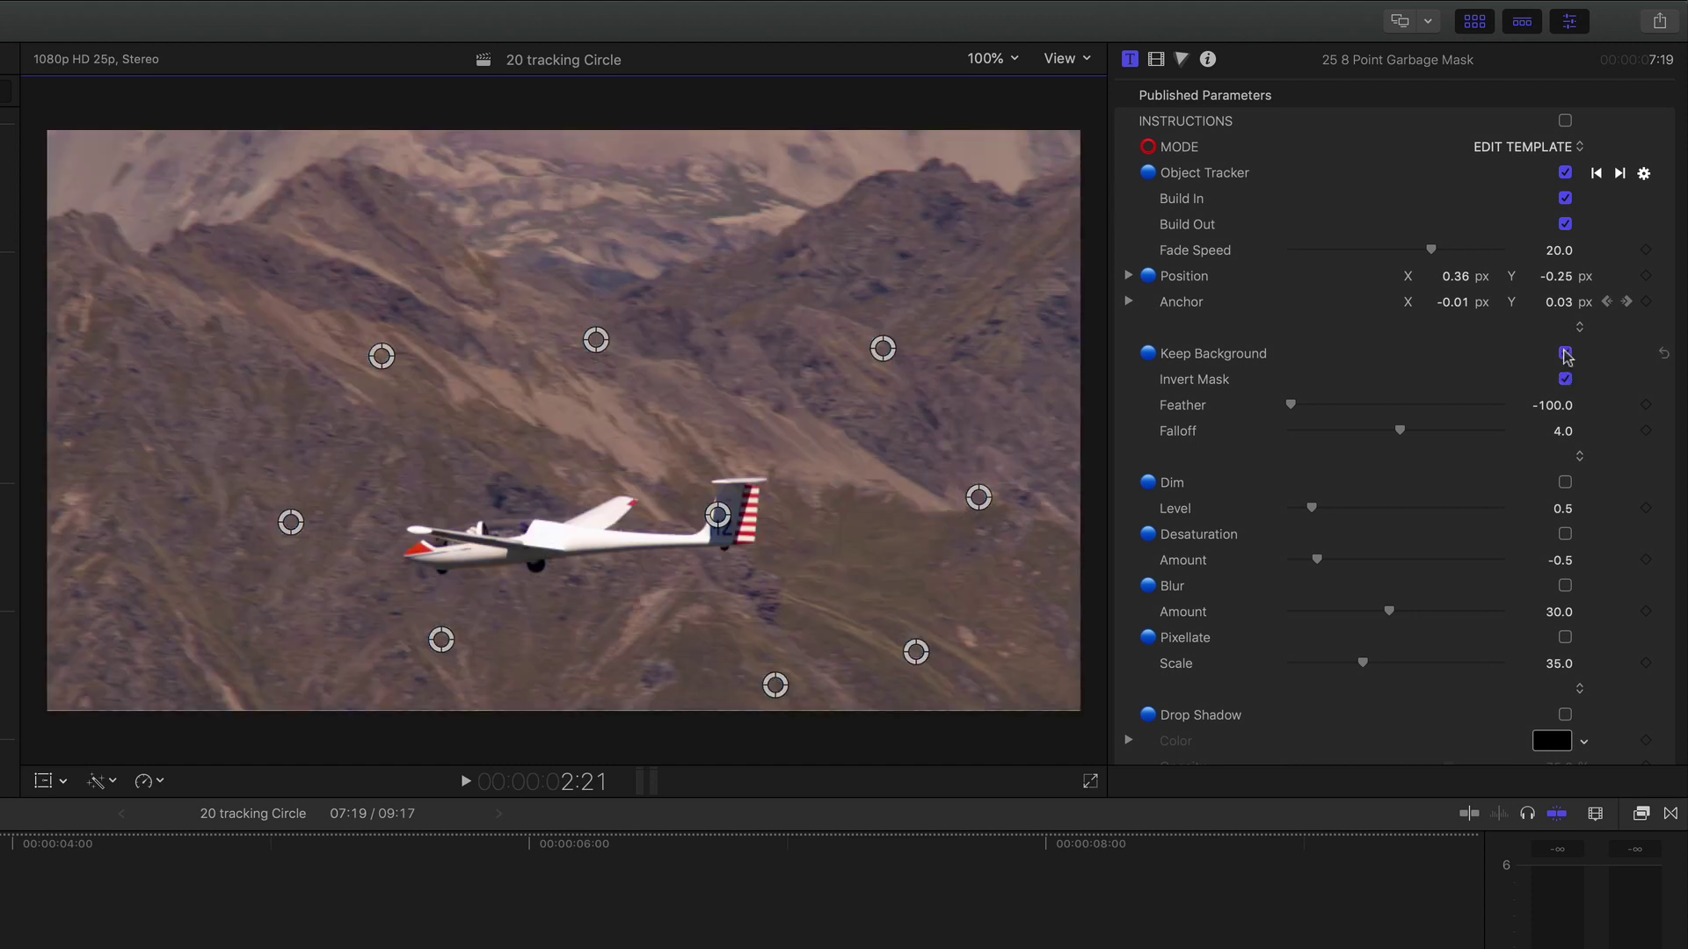
pyautogui.click(1566, 482)
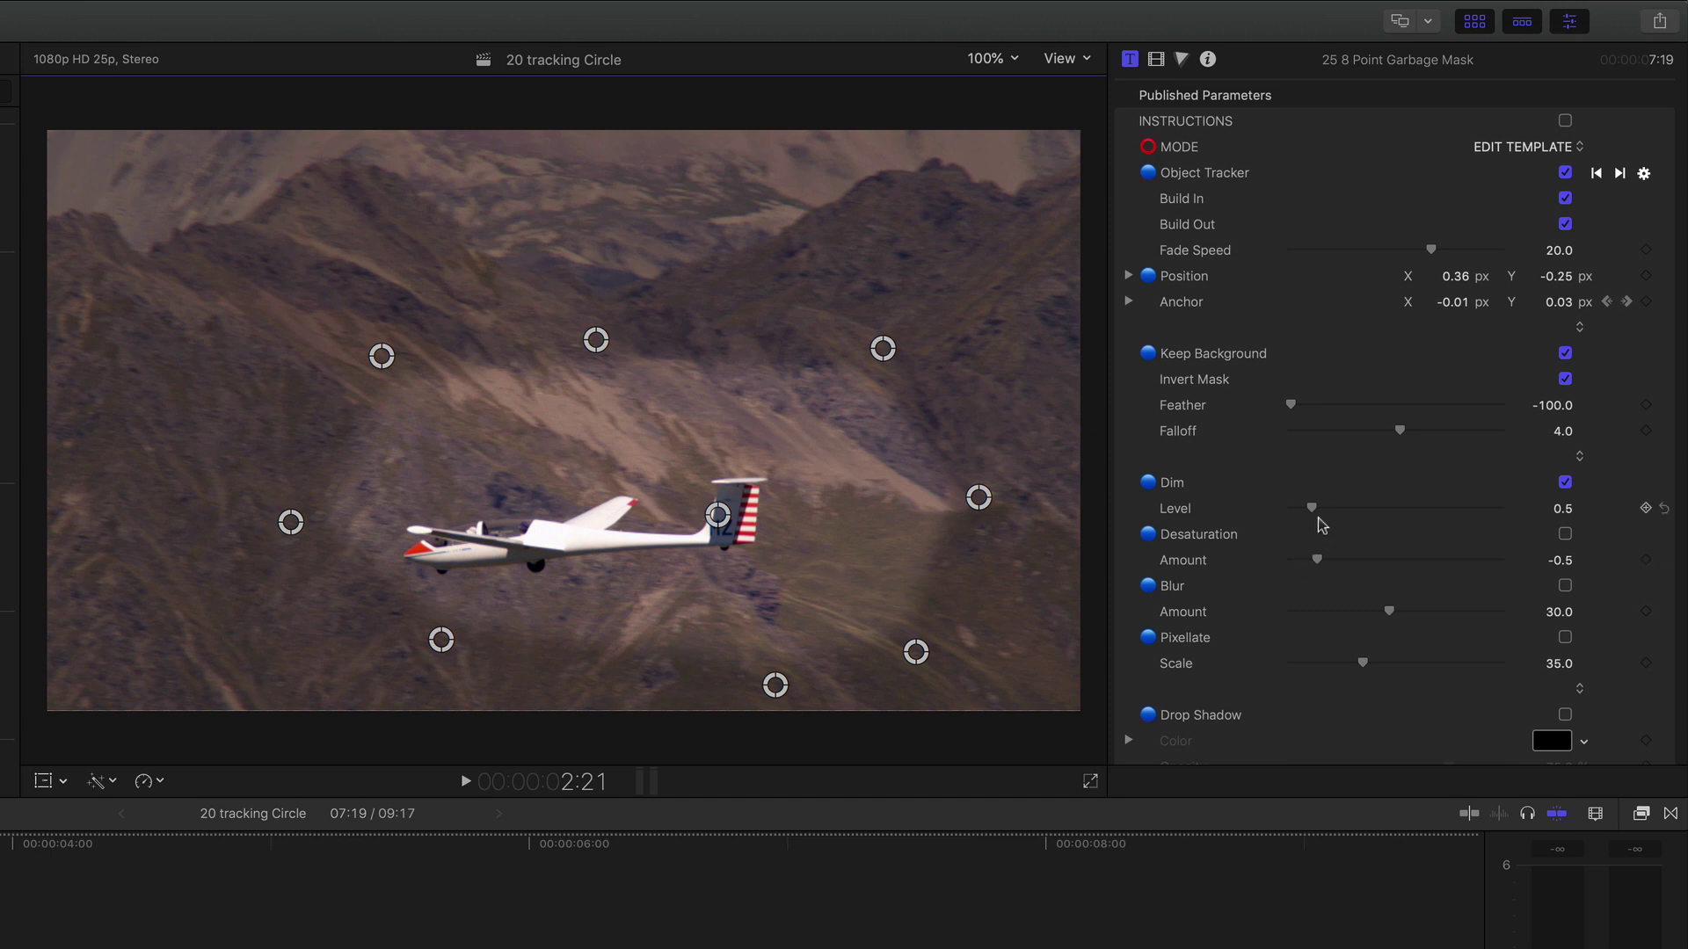
pyautogui.moveTo(1316, 514); pyautogui.dragTo(1307, 515)
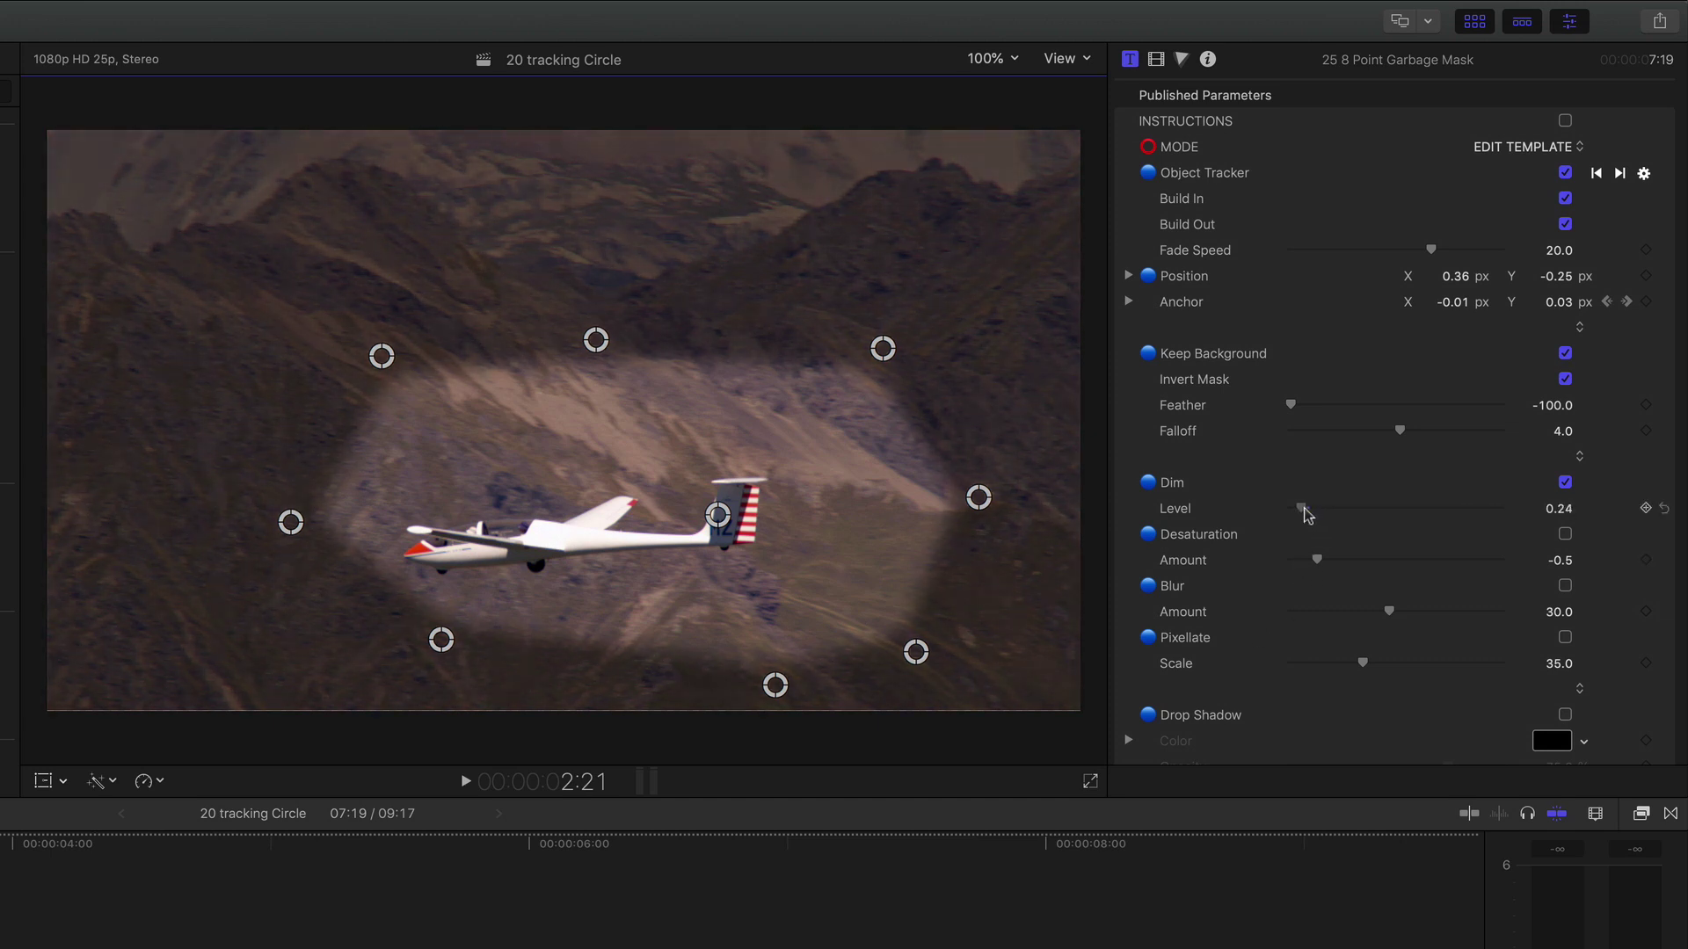
pyautogui.press('space')
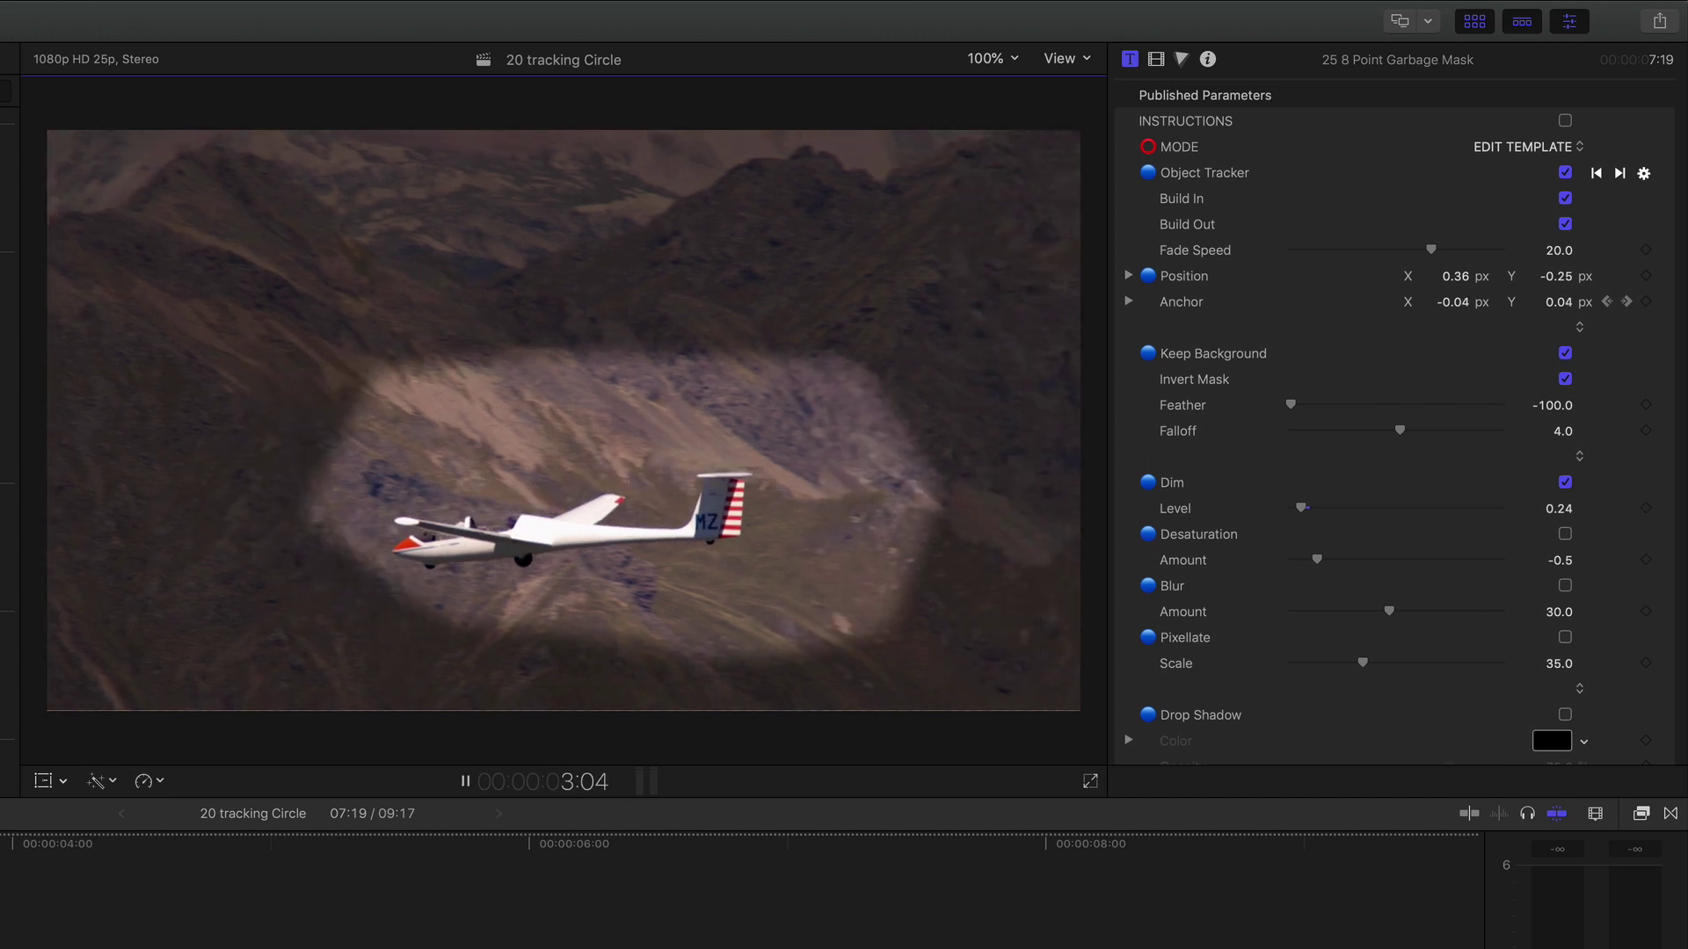
pyautogui.press('space')
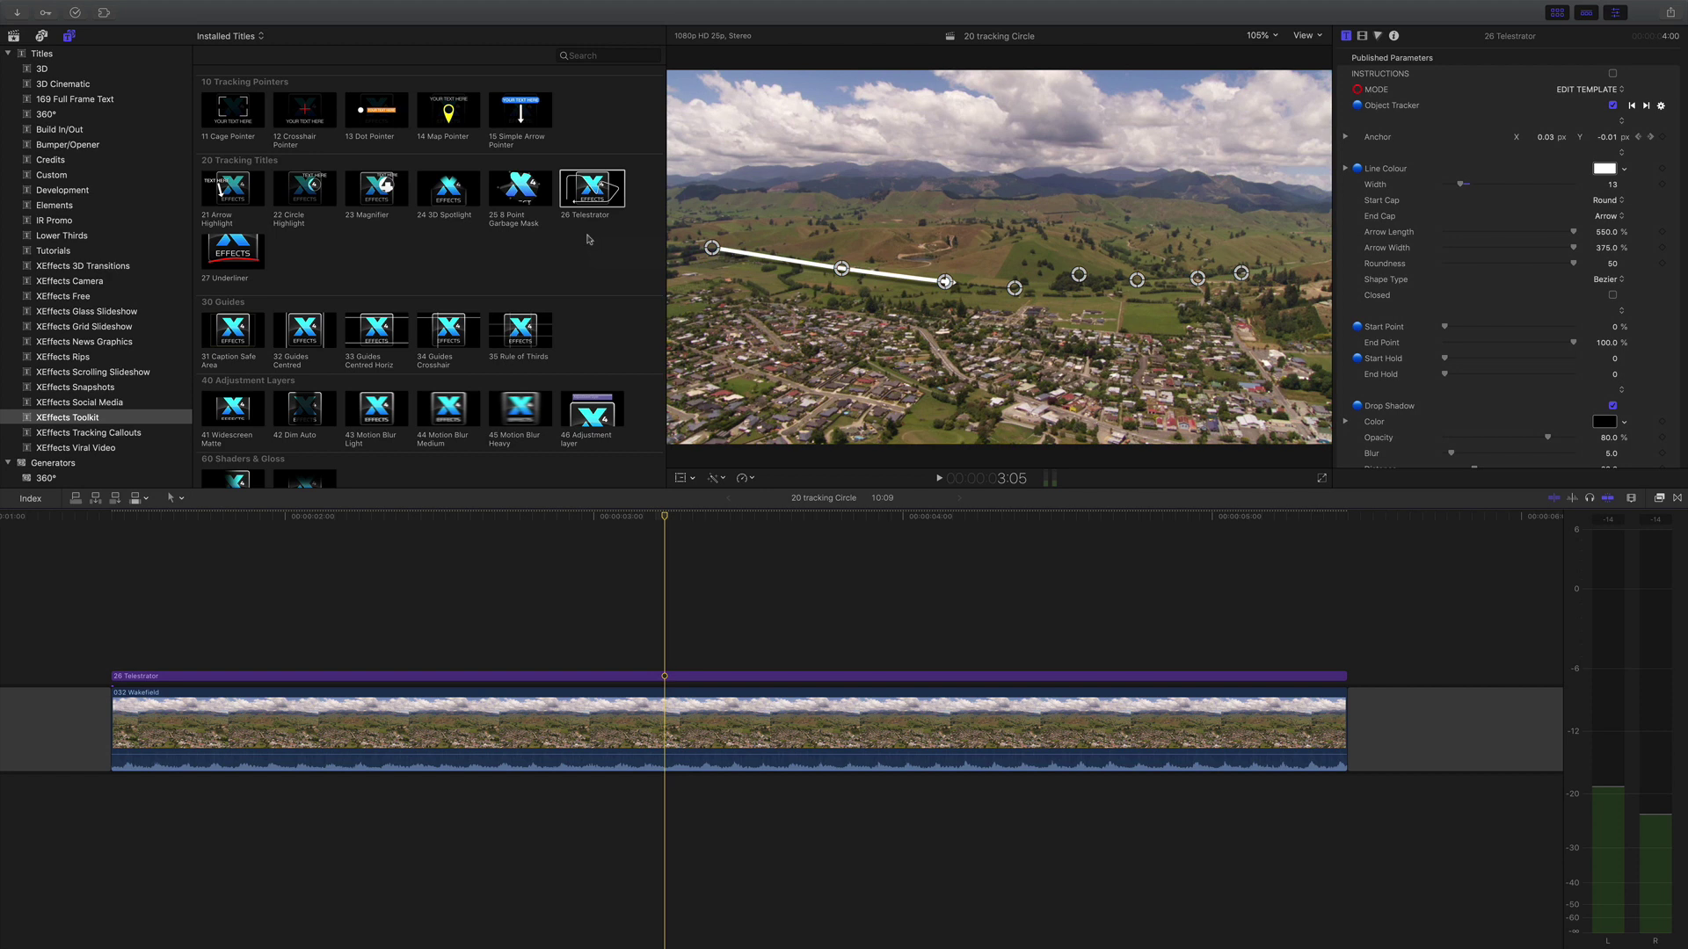
# Scrub the town clip to review the Telestrator line along its path, stopping near 4:09.
pyautogui.moveTo(664, 519); pyautogui.dragTo(827, 568)
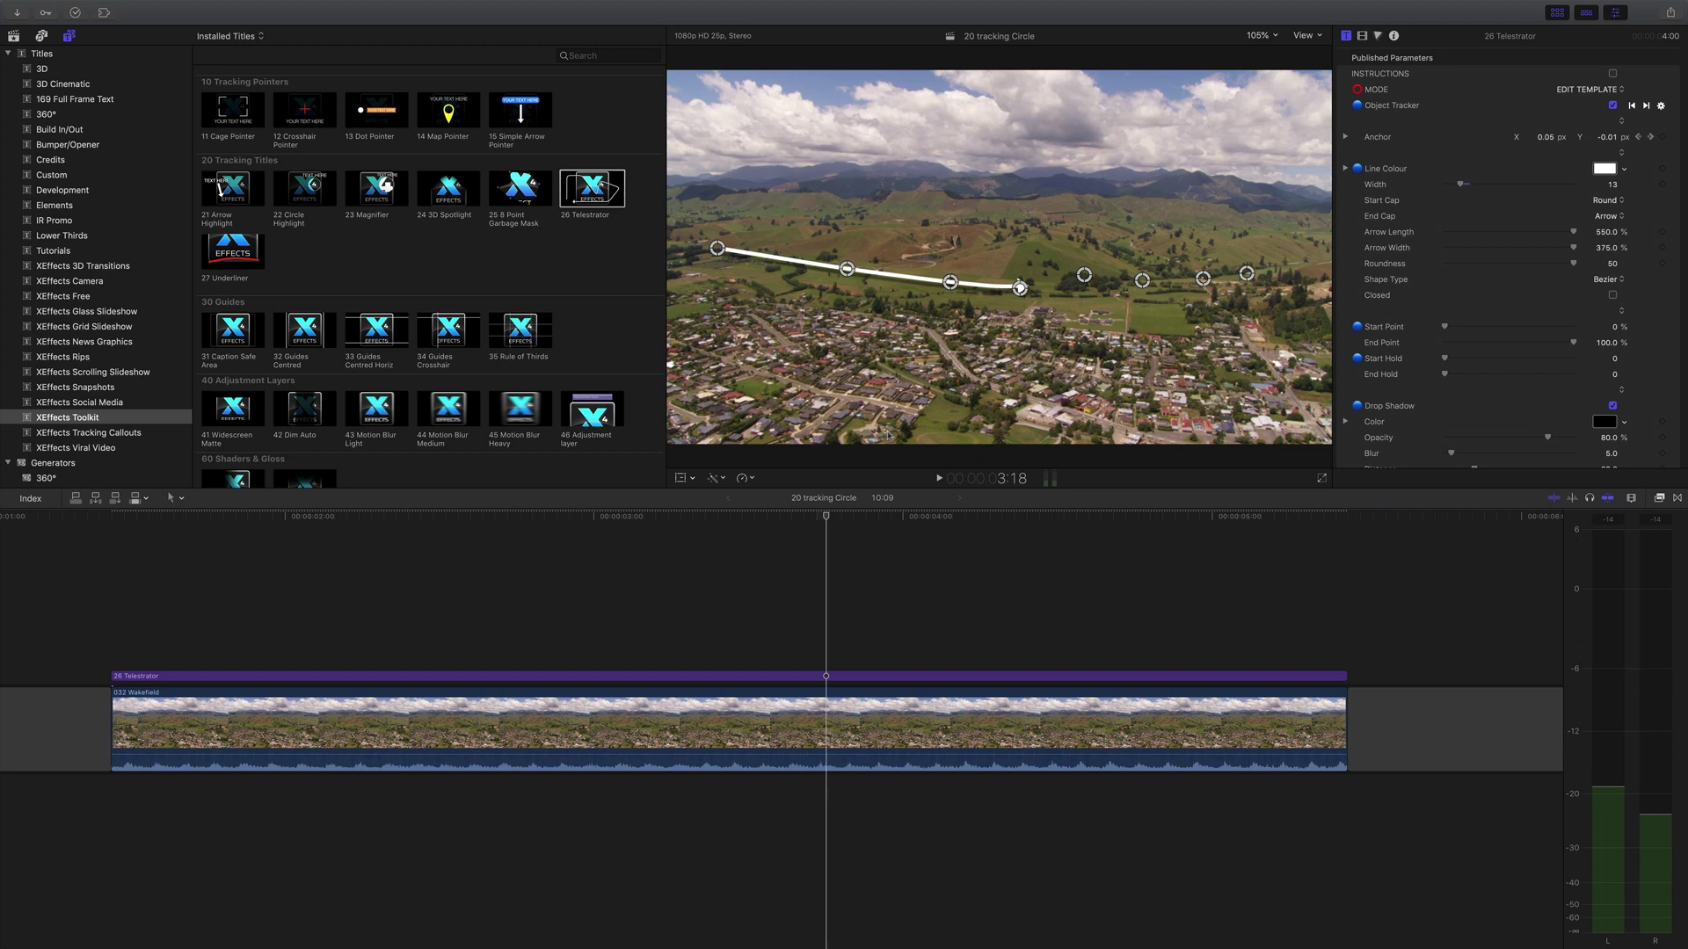
pyautogui.moveTo(830, 517); pyautogui.dragTo(1318, 507)
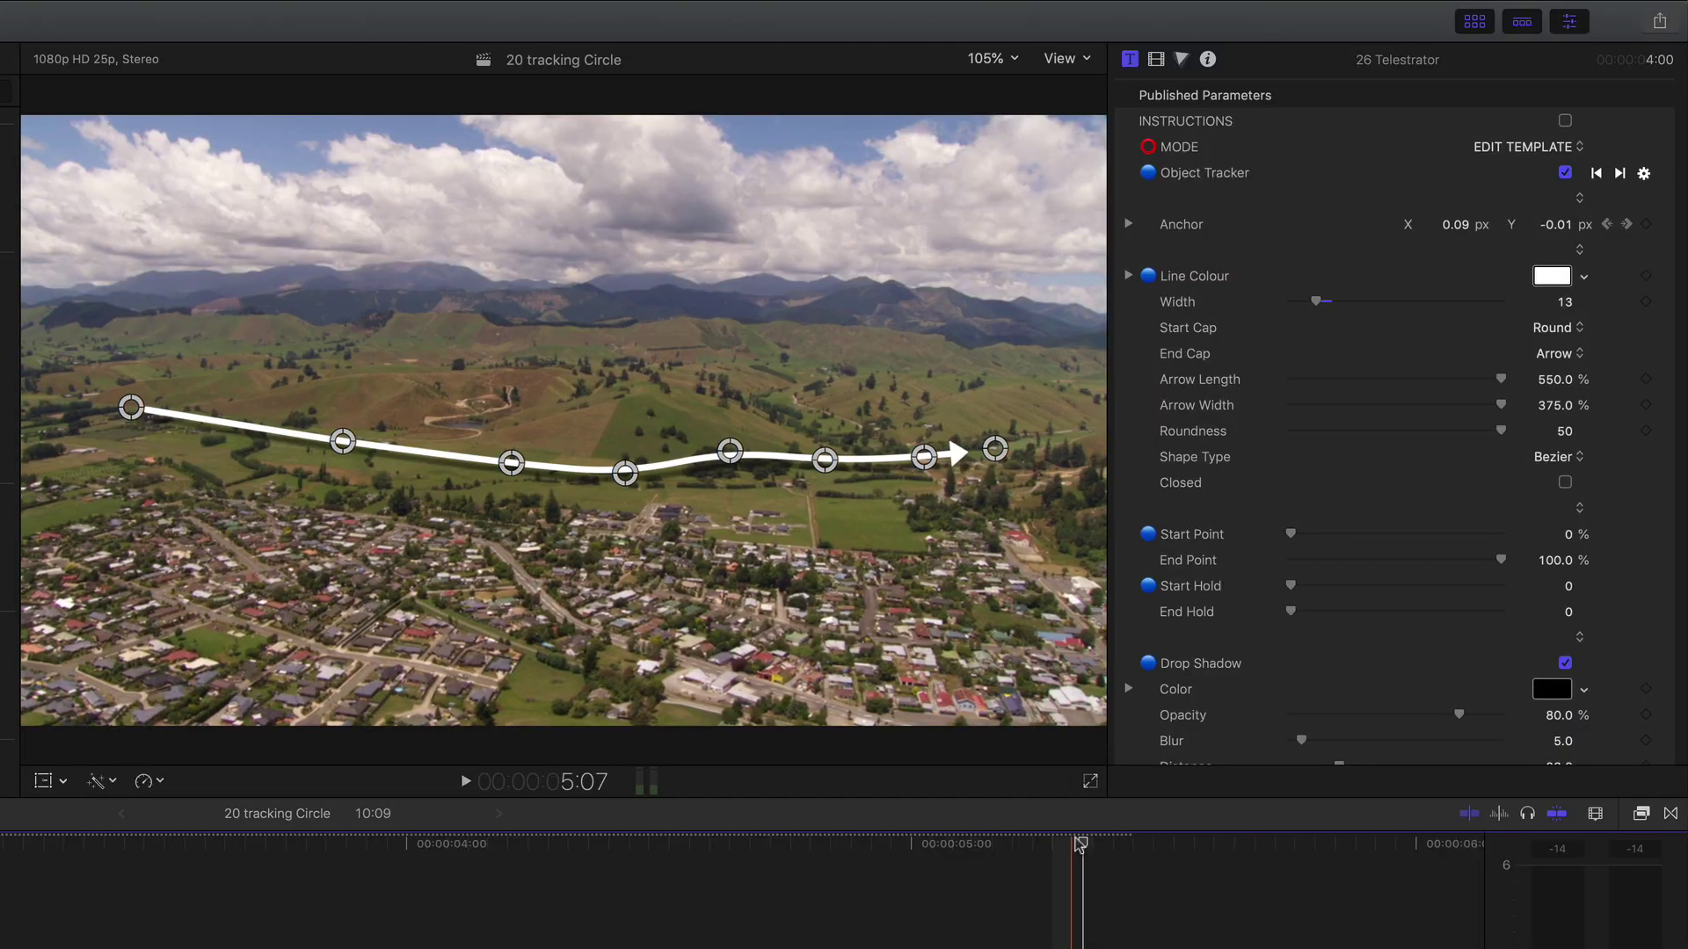
pyautogui.moveTo(1080, 846); pyautogui.dragTo(1054, 846)
pyautogui.moveTo(1055, 846); pyautogui.dragTo(595, 846)
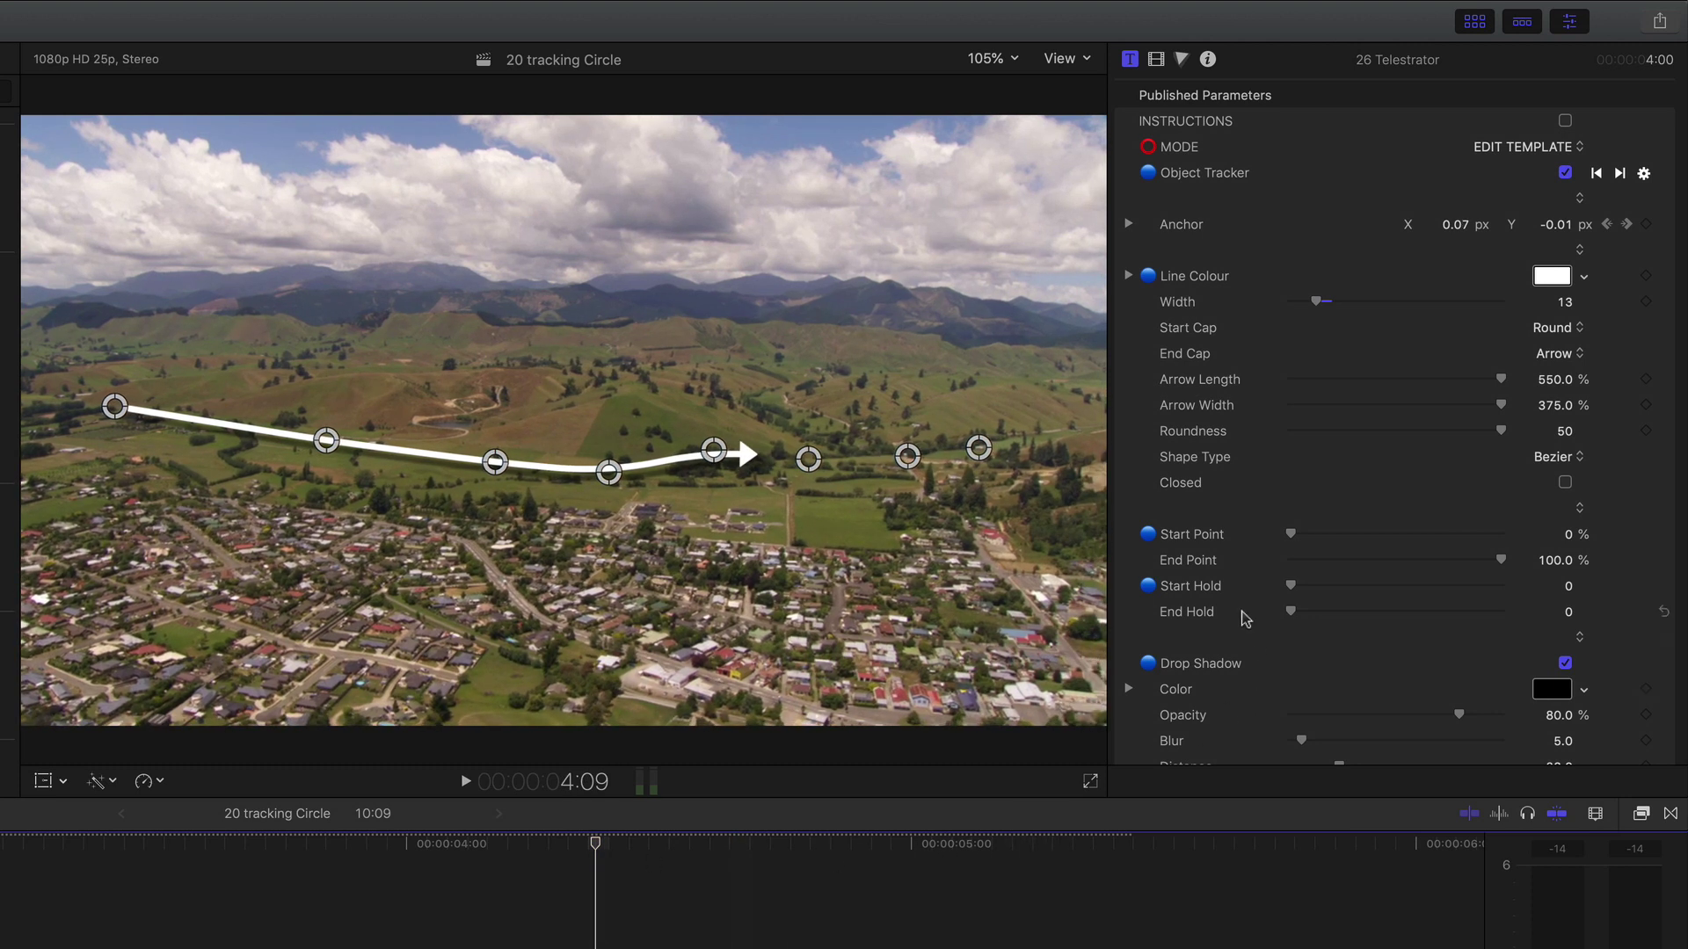
# Raise the Telestrator arrow's End Hold to 112 and scrub to review it.
pyautogui.moveTo(1294, 611); pyautogui.dragTo(1440, 614)
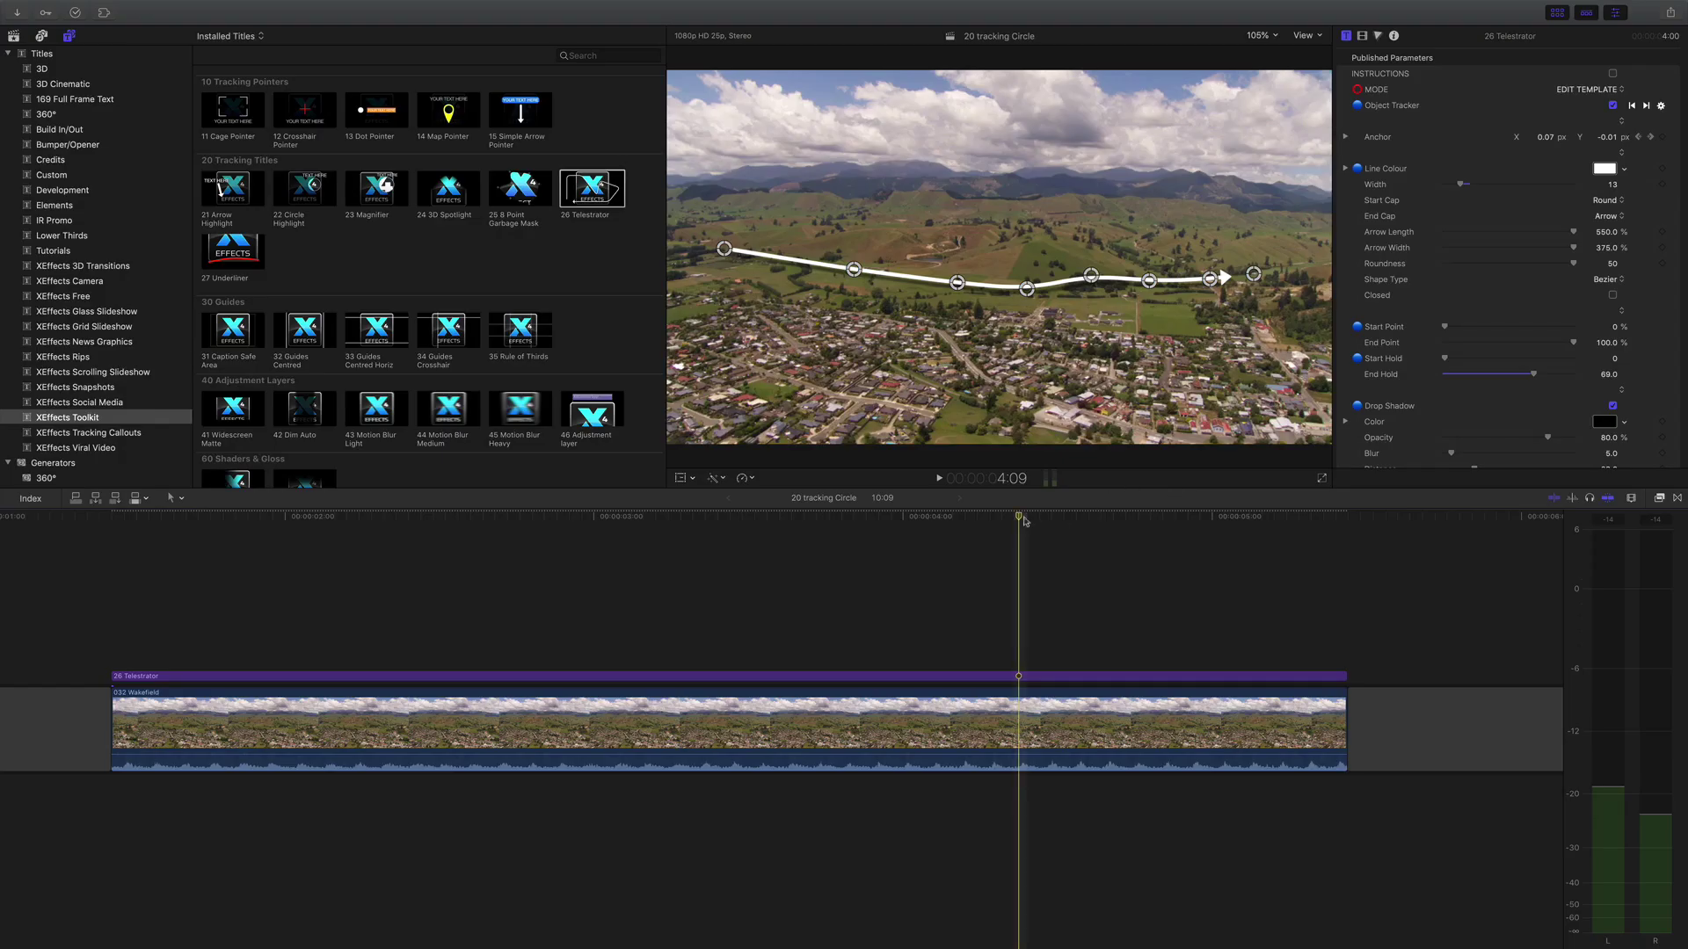
pyautogui.moveTo(596, 845); pyautogui.dragTo(158, 868)
pyautogui.moveTo(752, 530); pyautogui.dragTo(1209, 530)
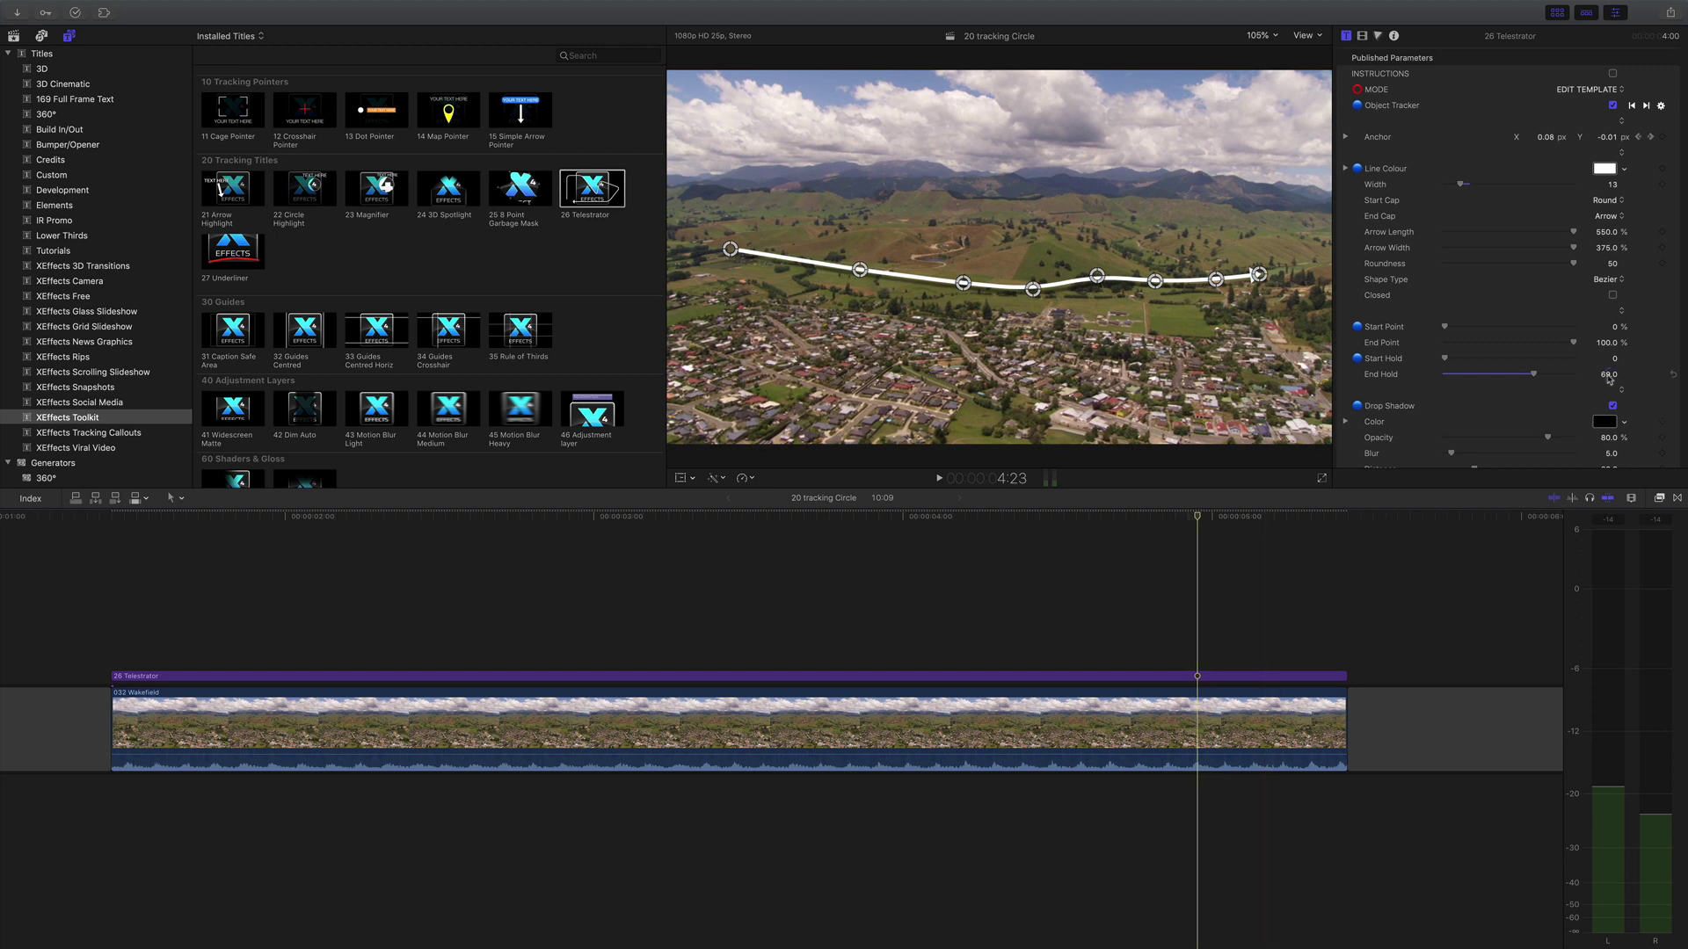
pyautogui.moveTo(738, 519); pyautogui.dragTo(984, 528)
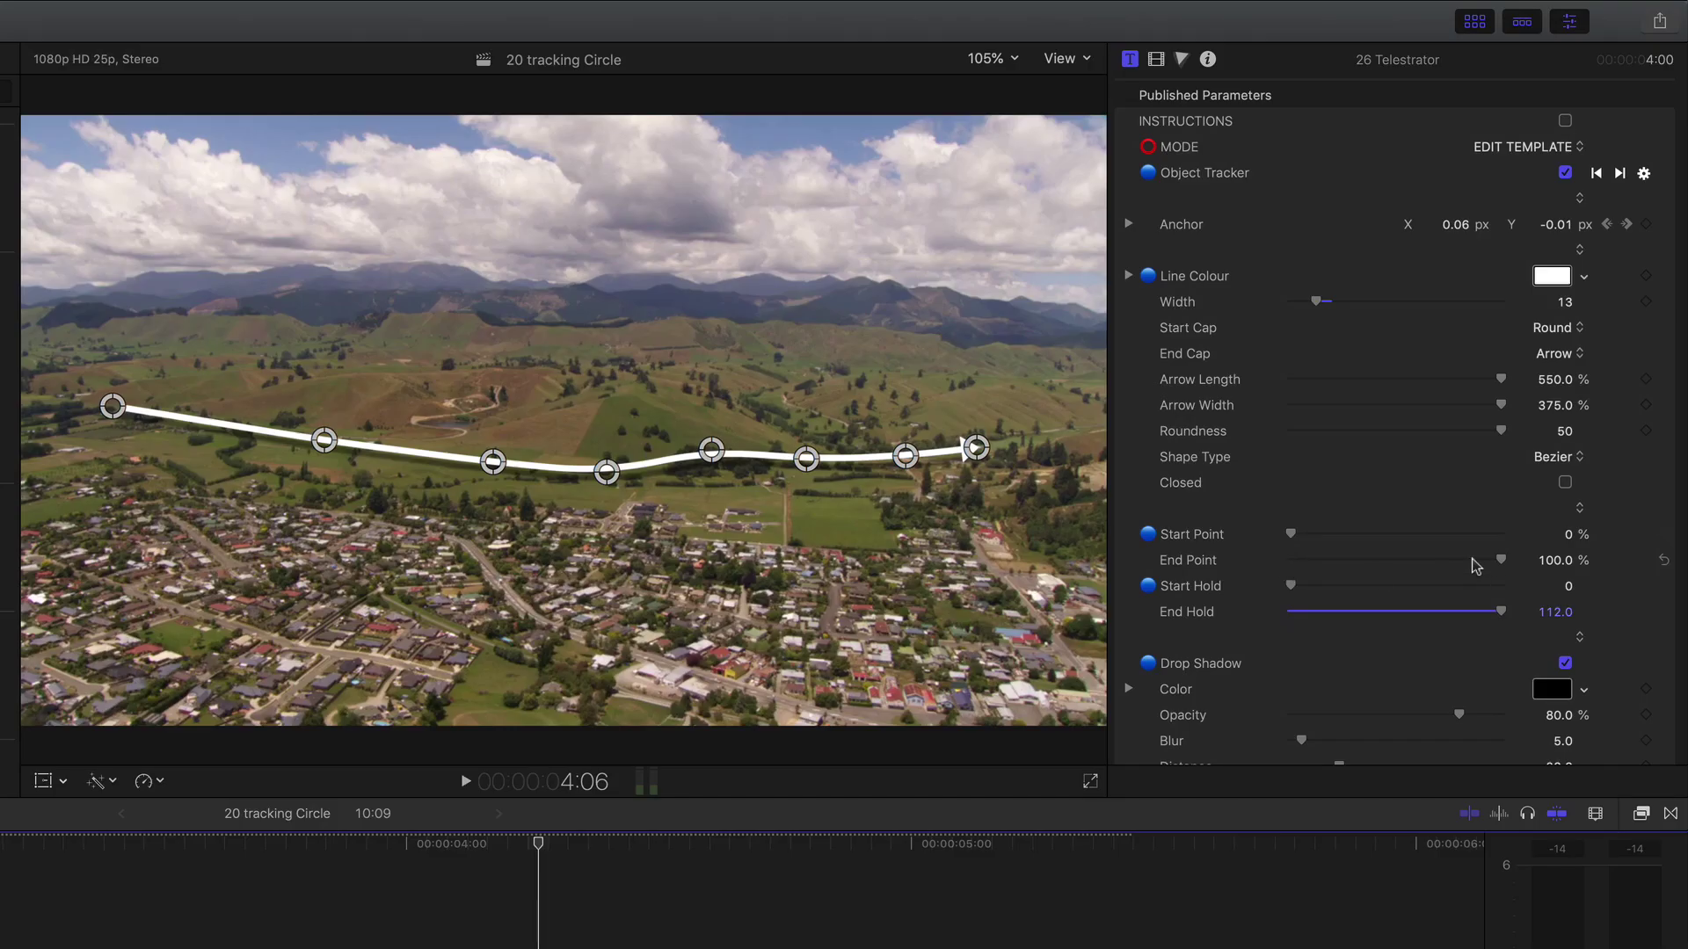
# Pull End Point back to about 55%, check the shortened arrow, and select 27 Underliner.
pyautogui.moveTo(1499, 560); pyautogui.dragTo(1410, 571)
pyautogui.moveTo(1411, 571); pyautogui.dragTo(1409, 571)
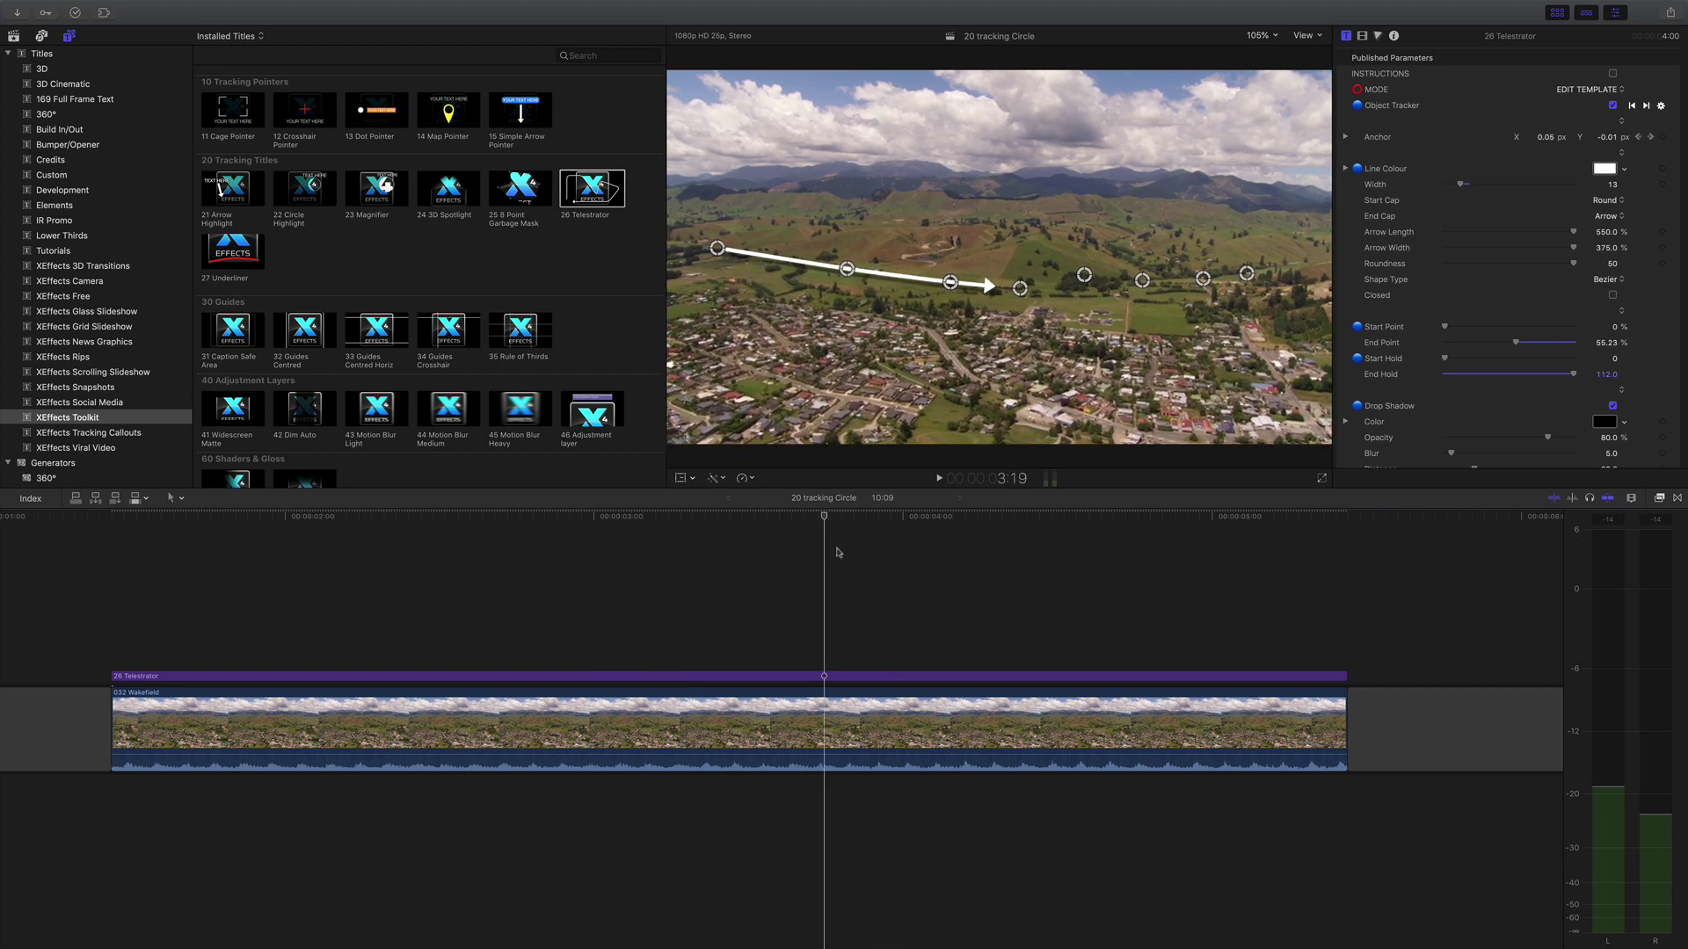
pyautogui.moveTo(837, 552); pyautogui.dragTo(1033, 563)
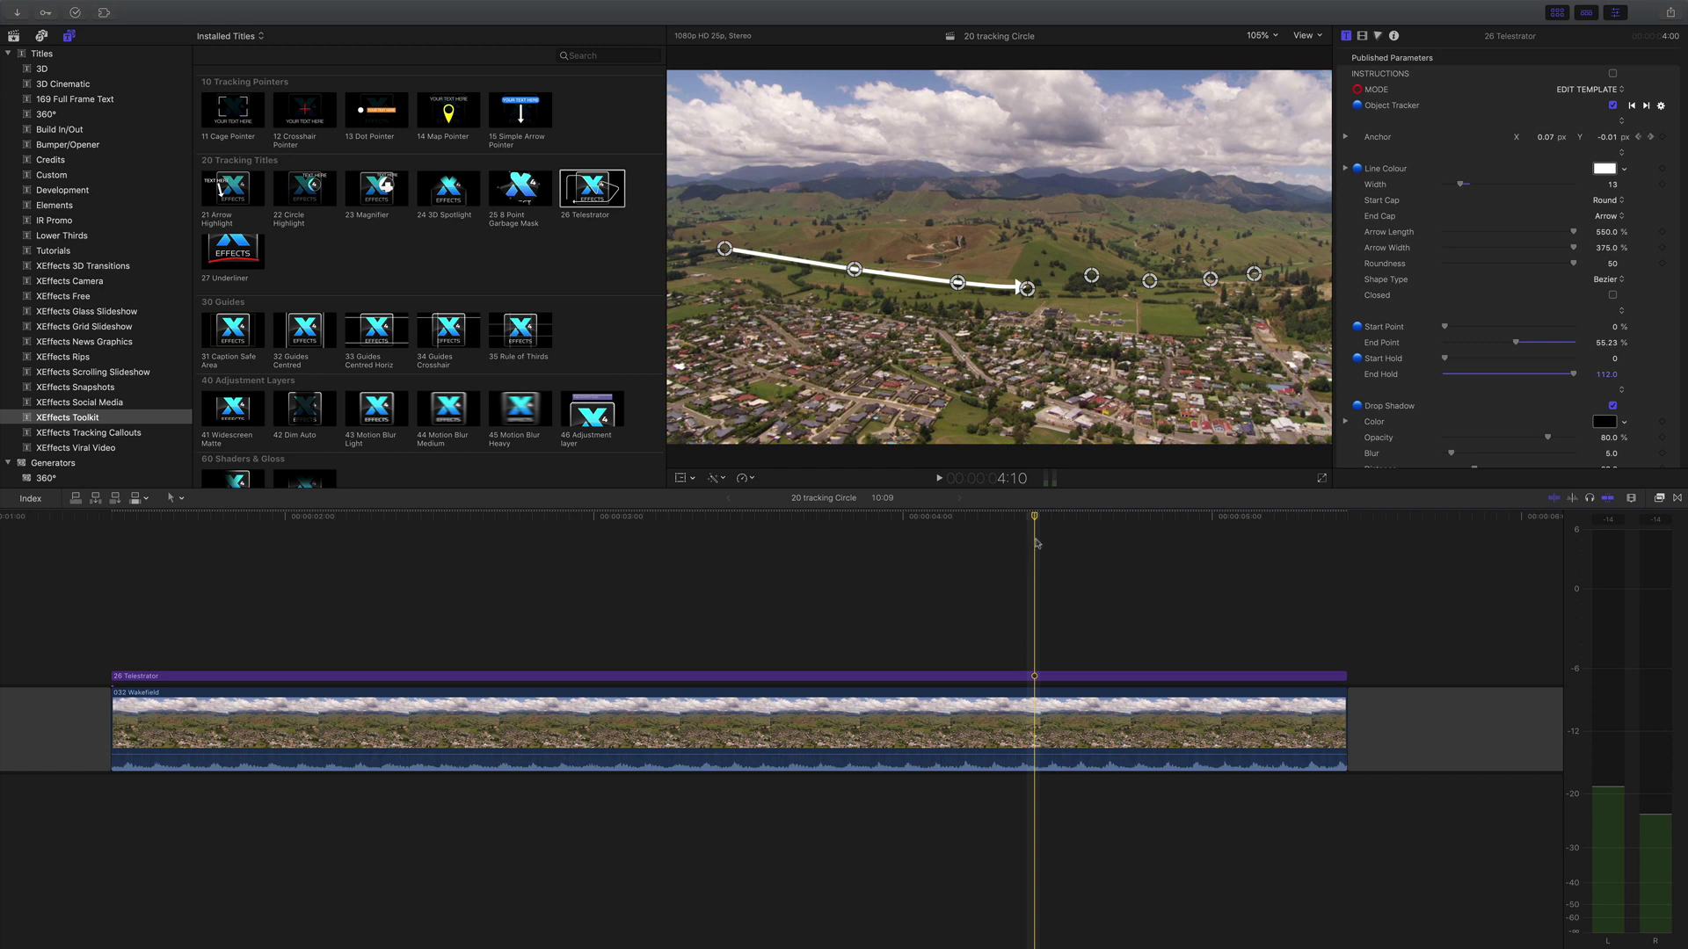
pyautogui.click(233, 251)
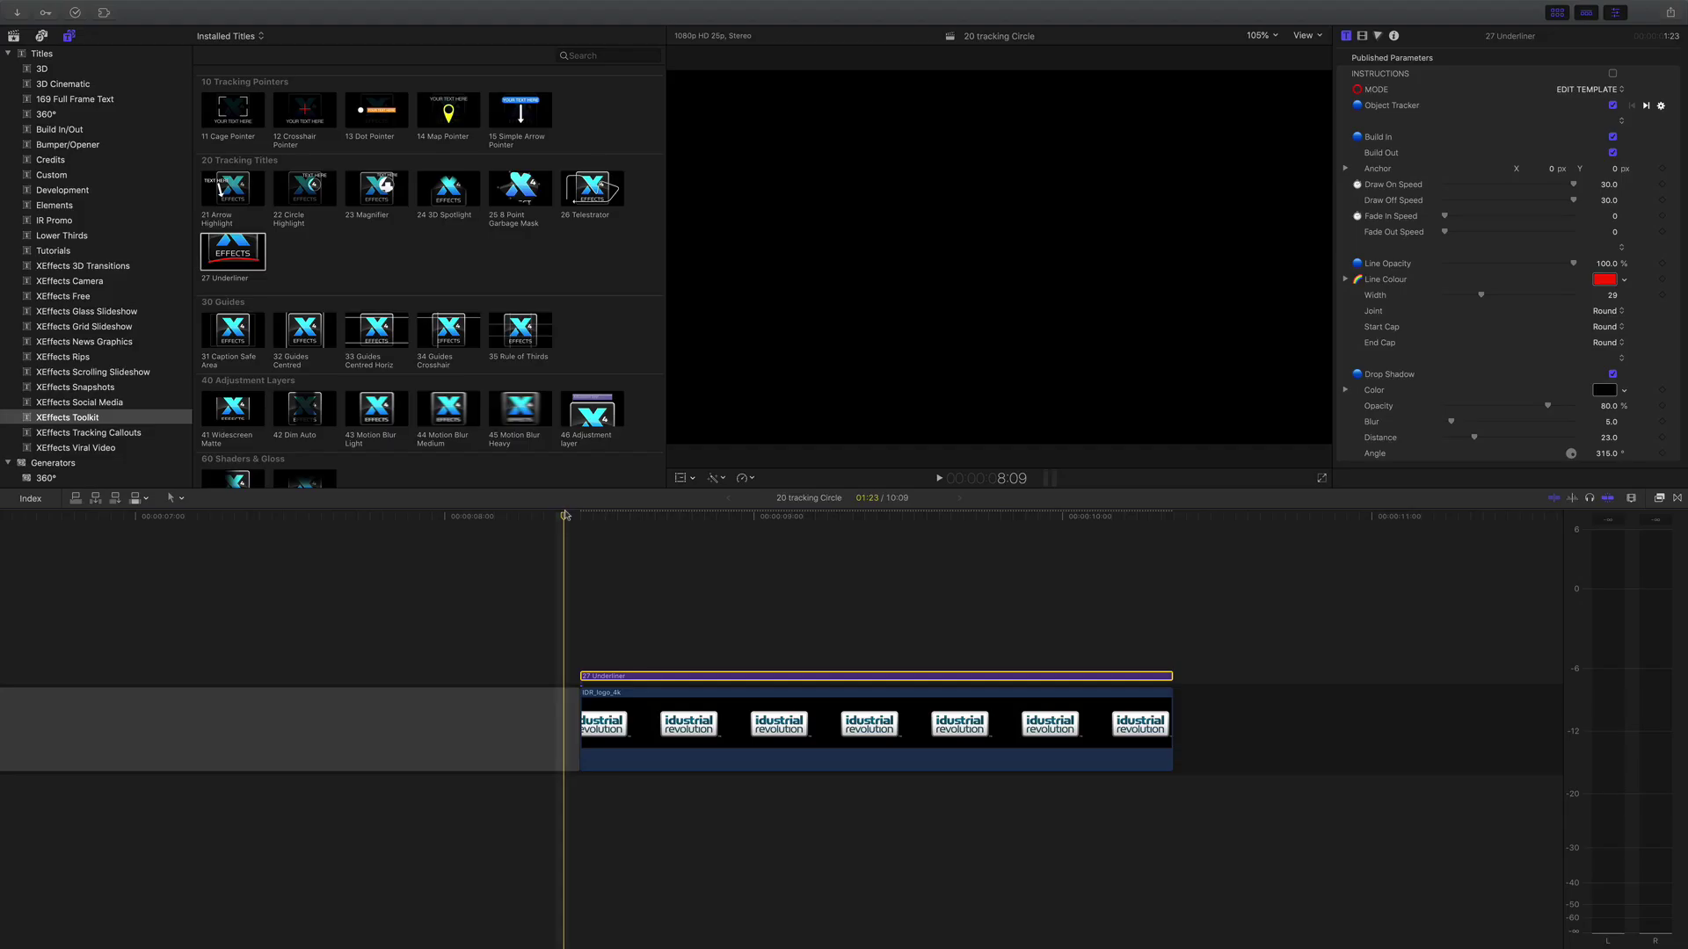
# Reshape the red underline's curve beneath the industrial revolution logo.
pyautogui.moveTo(565, 516)
pyautogui.mouseDown()
pyautogui.moveTo(935, 517)
pyautogui.moveTo(832, 517)
pyautogui.mouseUp()
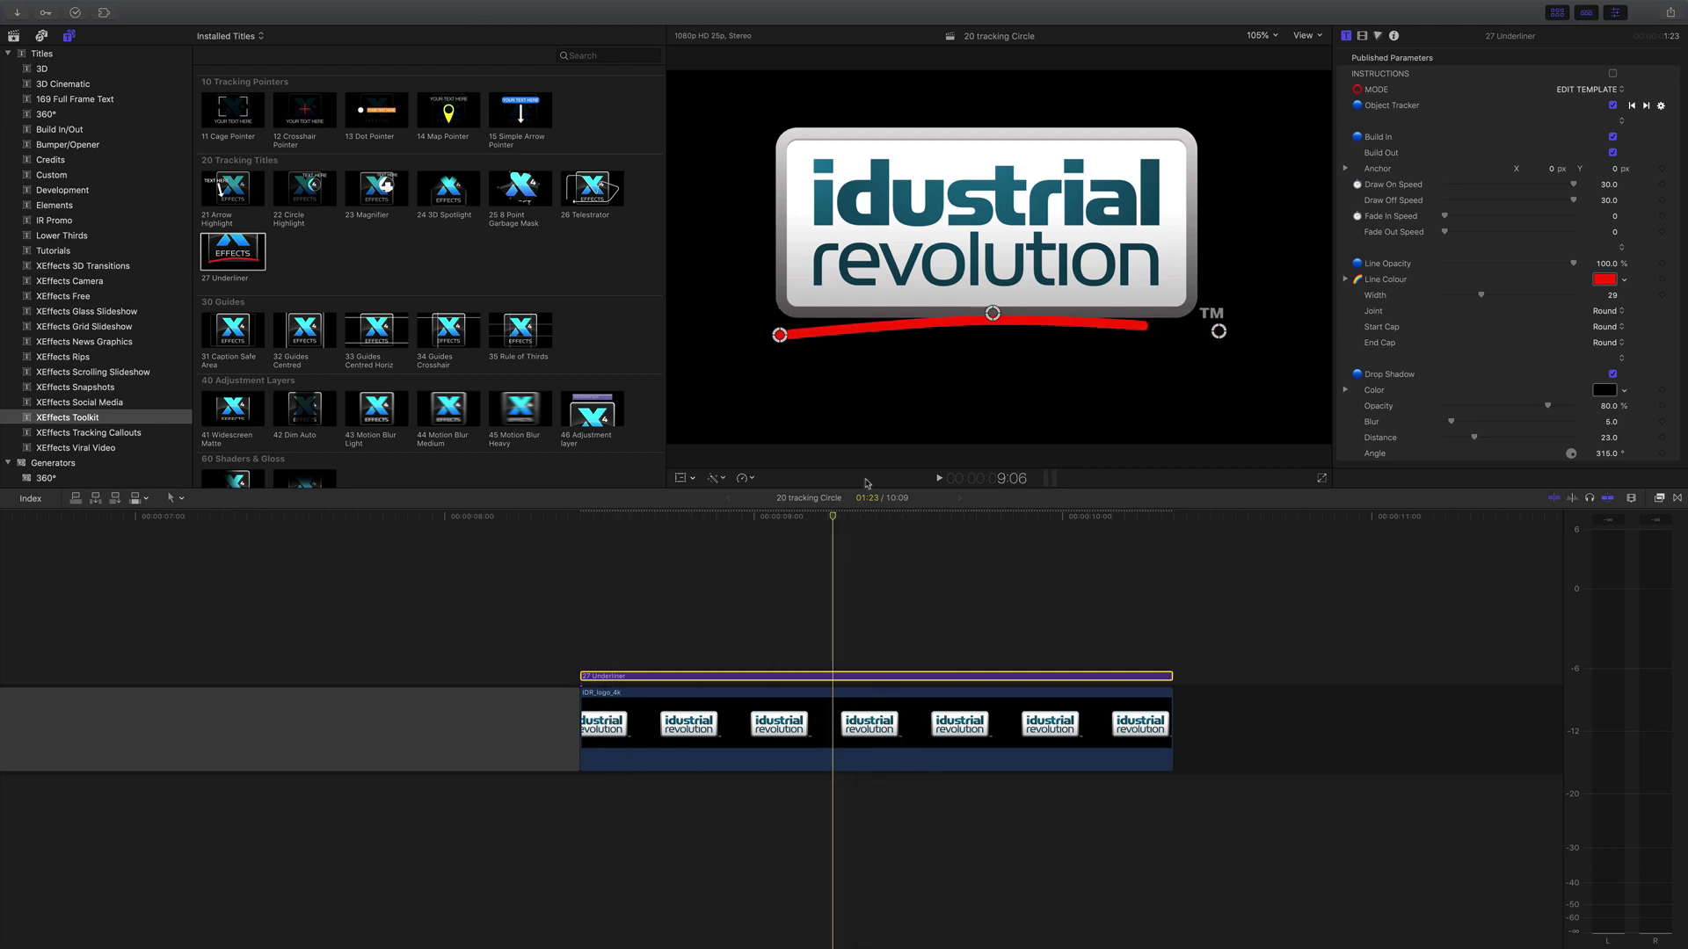
pyautogui.moveTo(993, 319)
pyautogui.mouseDown()
pyautogui.moveTo(999, 338)
pyautogui.moveTo(982, 312)
pyautogui.mouseUp()
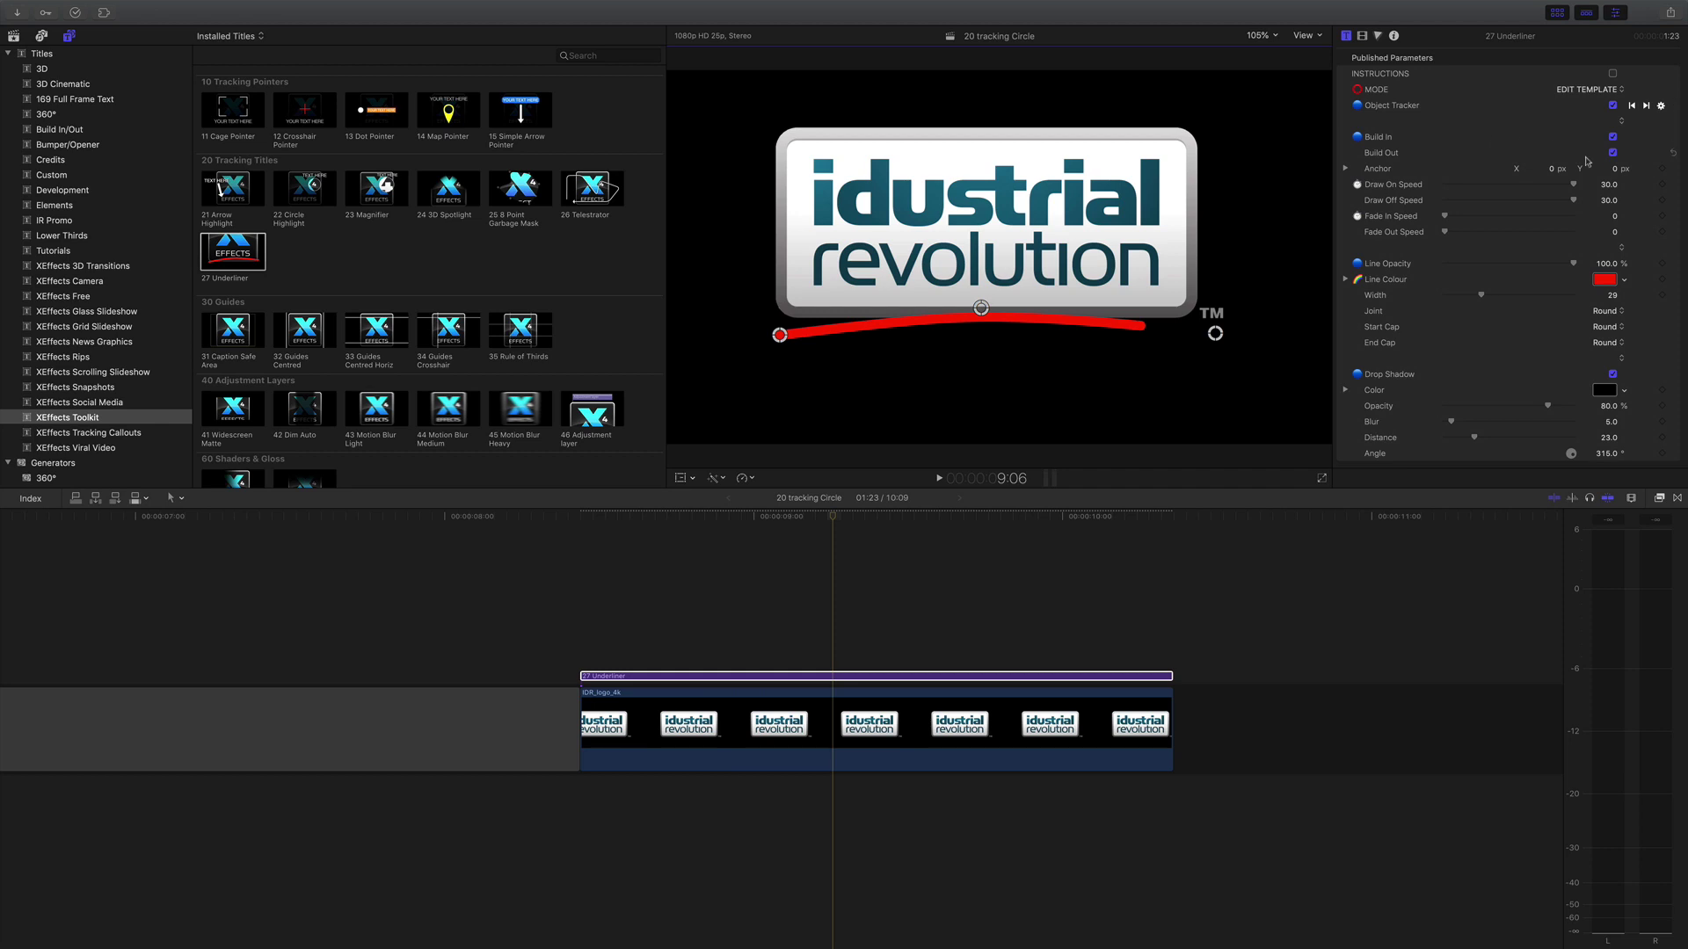
pyautogui.moveTo(915, 517)
pyautogui.mouseDown()
pyautogui.moveTo(578, 538)
pyautogui.moveTo(849, 542)
pyautogui.mouseUp()
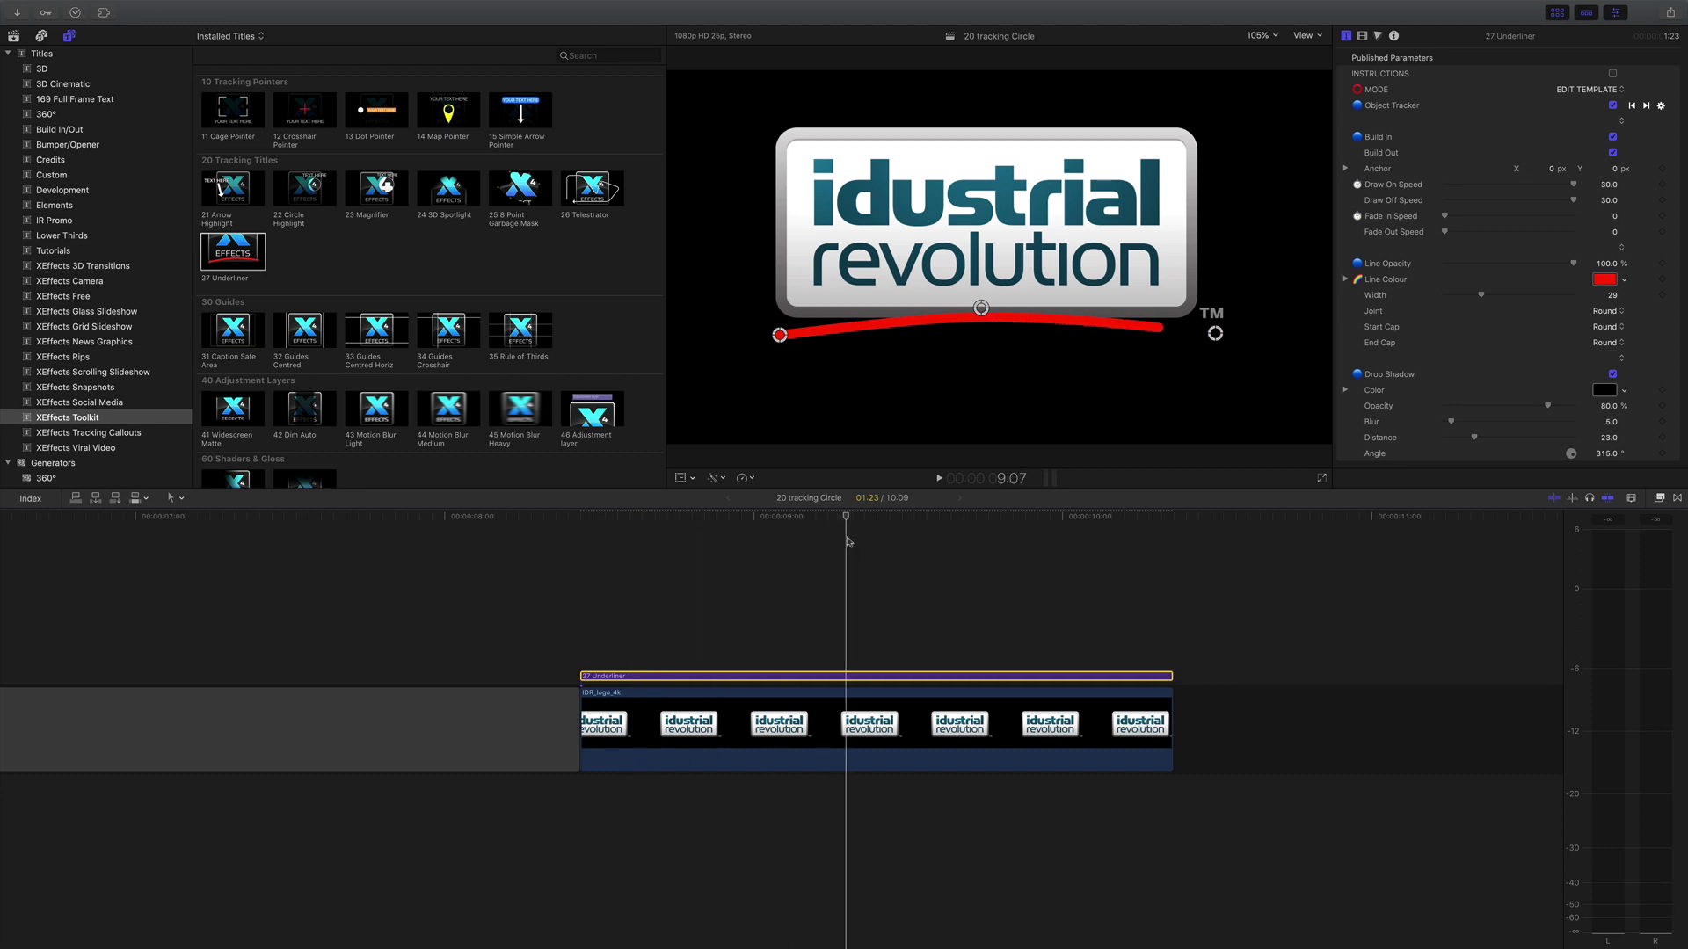
# Toggle the underline's Build In and Build Out and lower Draw On Speed to 8.31.
pyautogui.click(1614, 137)
pyautogui.click(1614, 153)
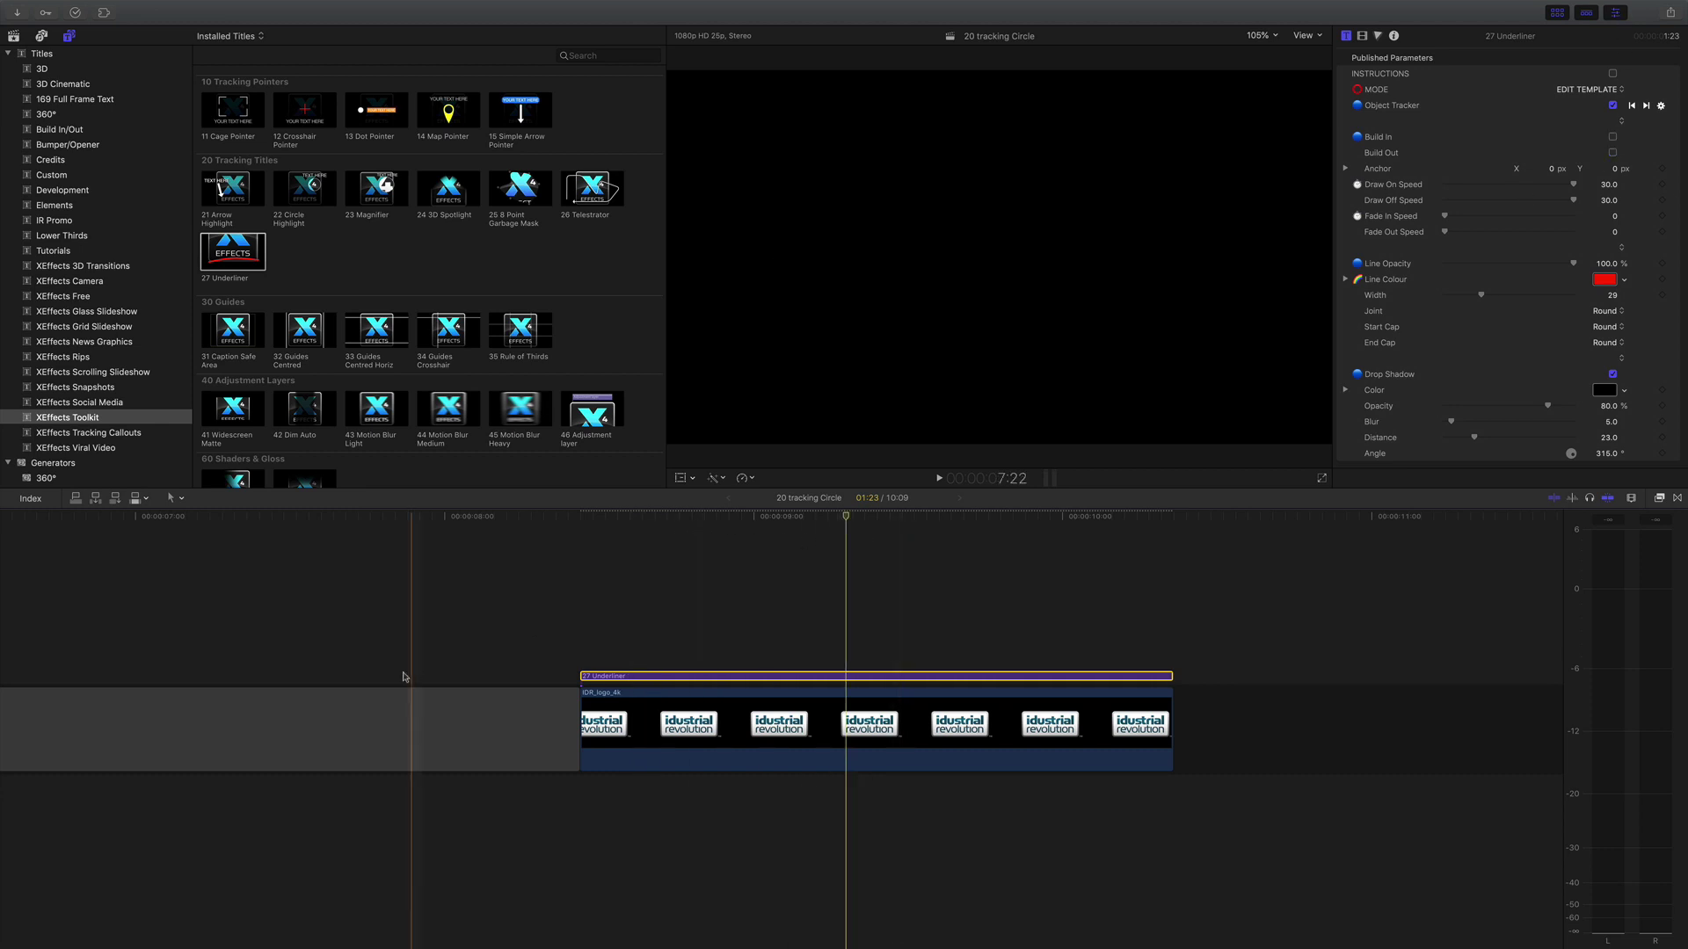
pyautogui.press('space')
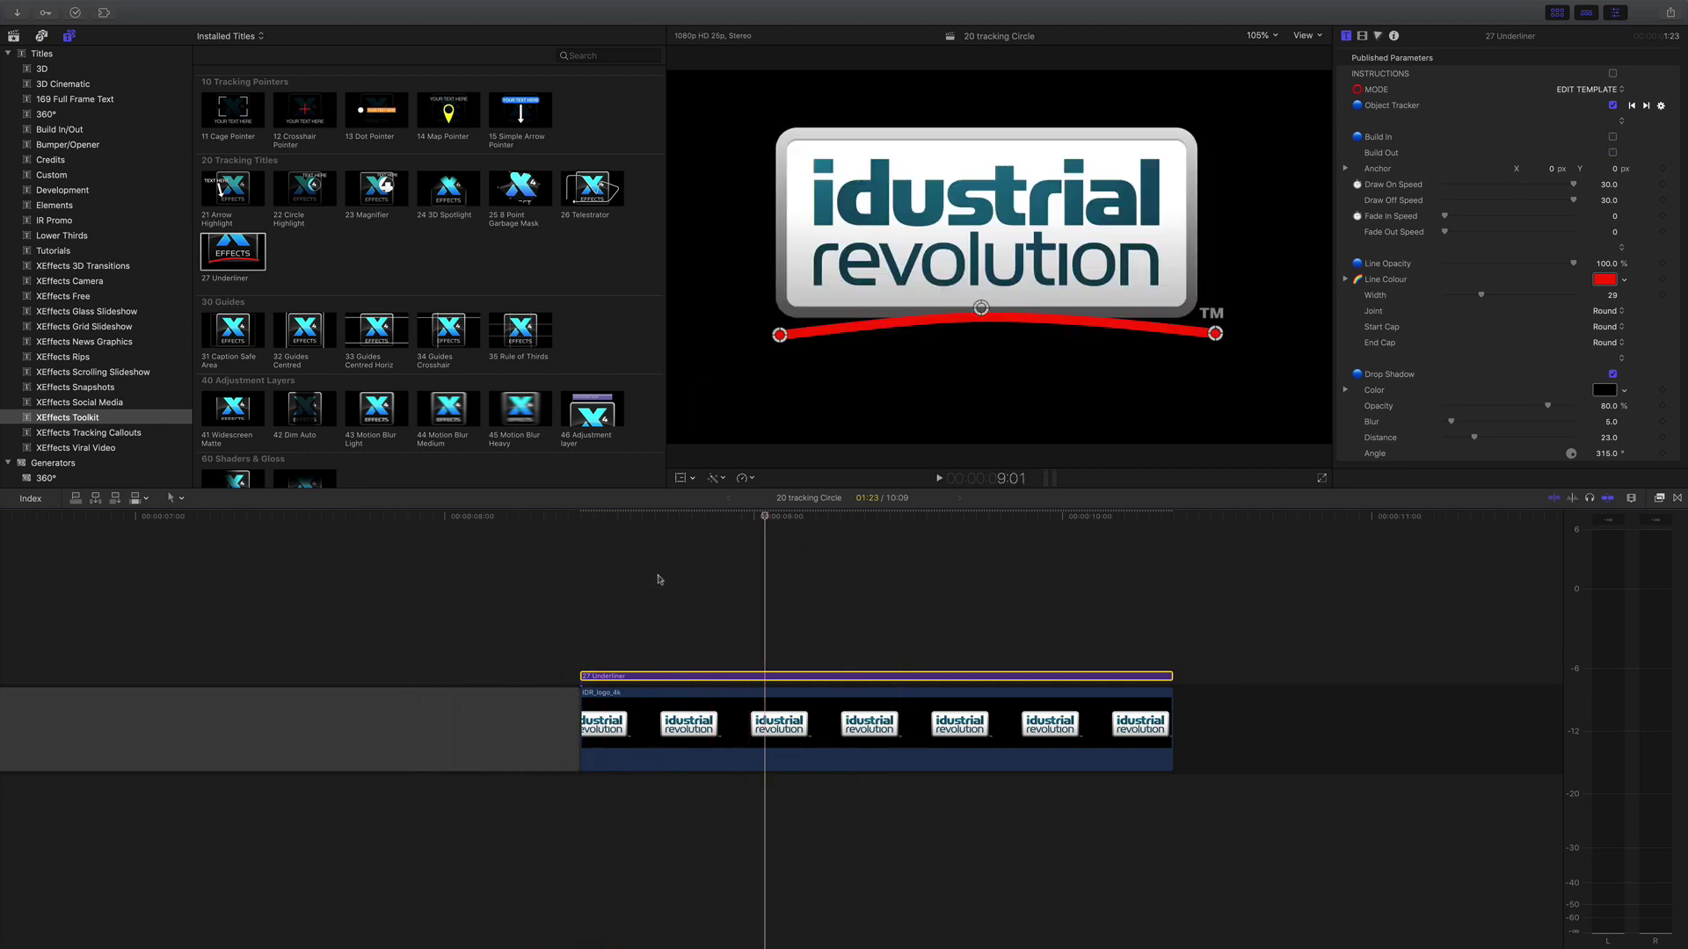
pyautogui.click(1614, 137)
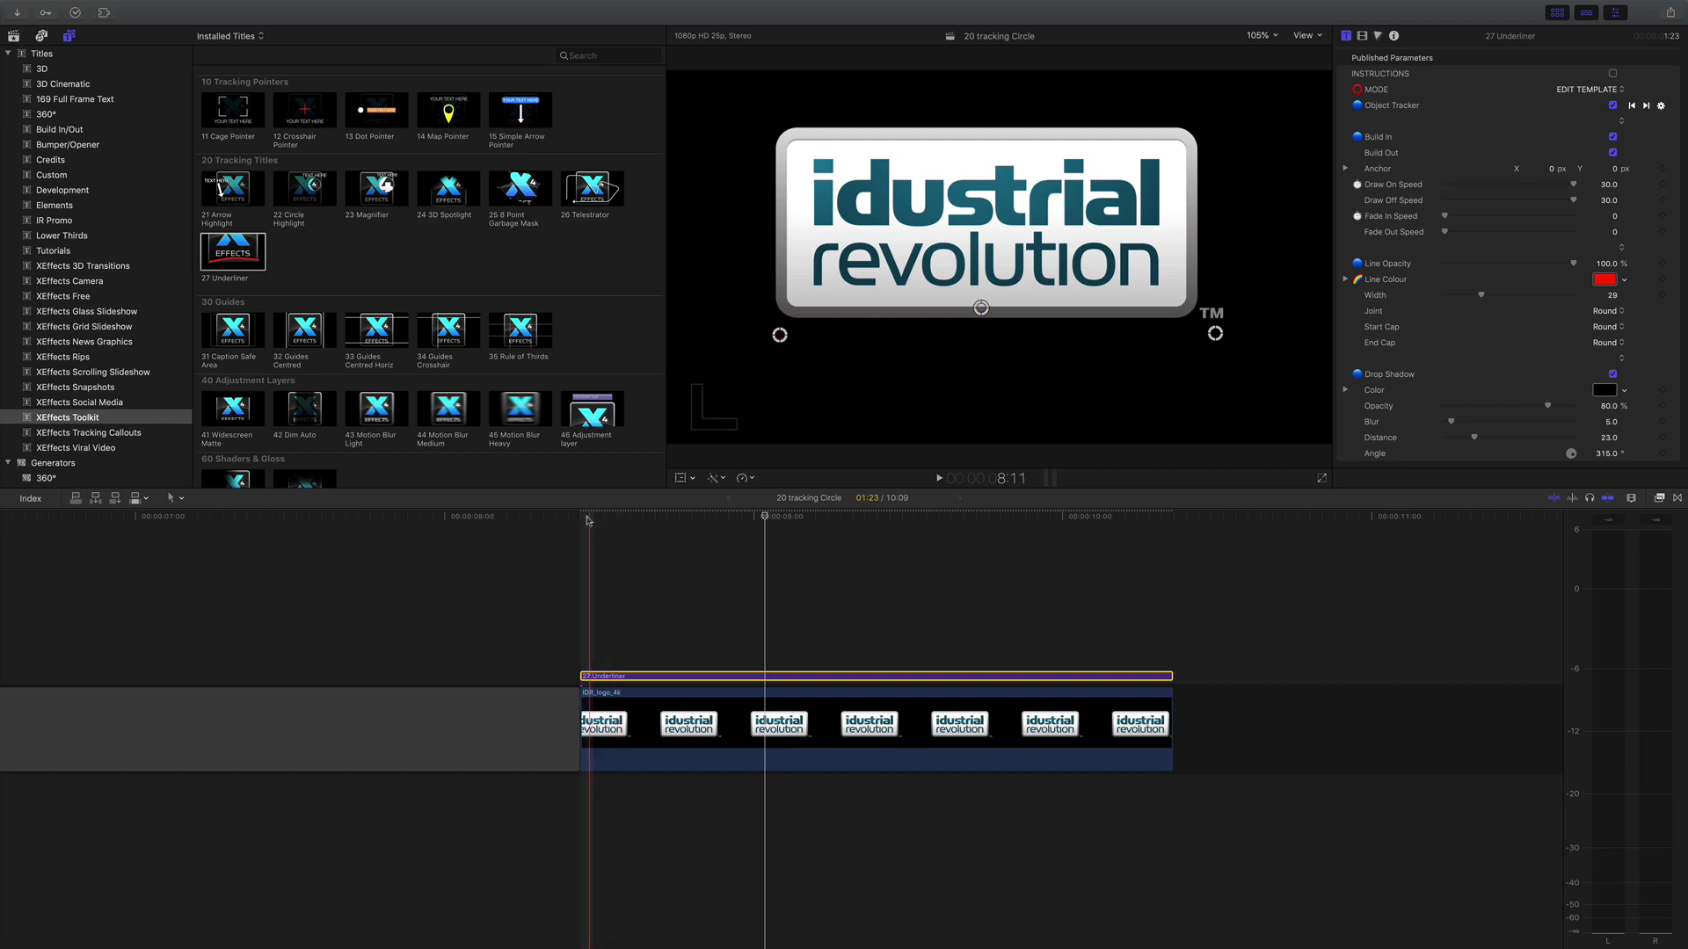
pyautogui.press('space')
pyautogui.press('space')
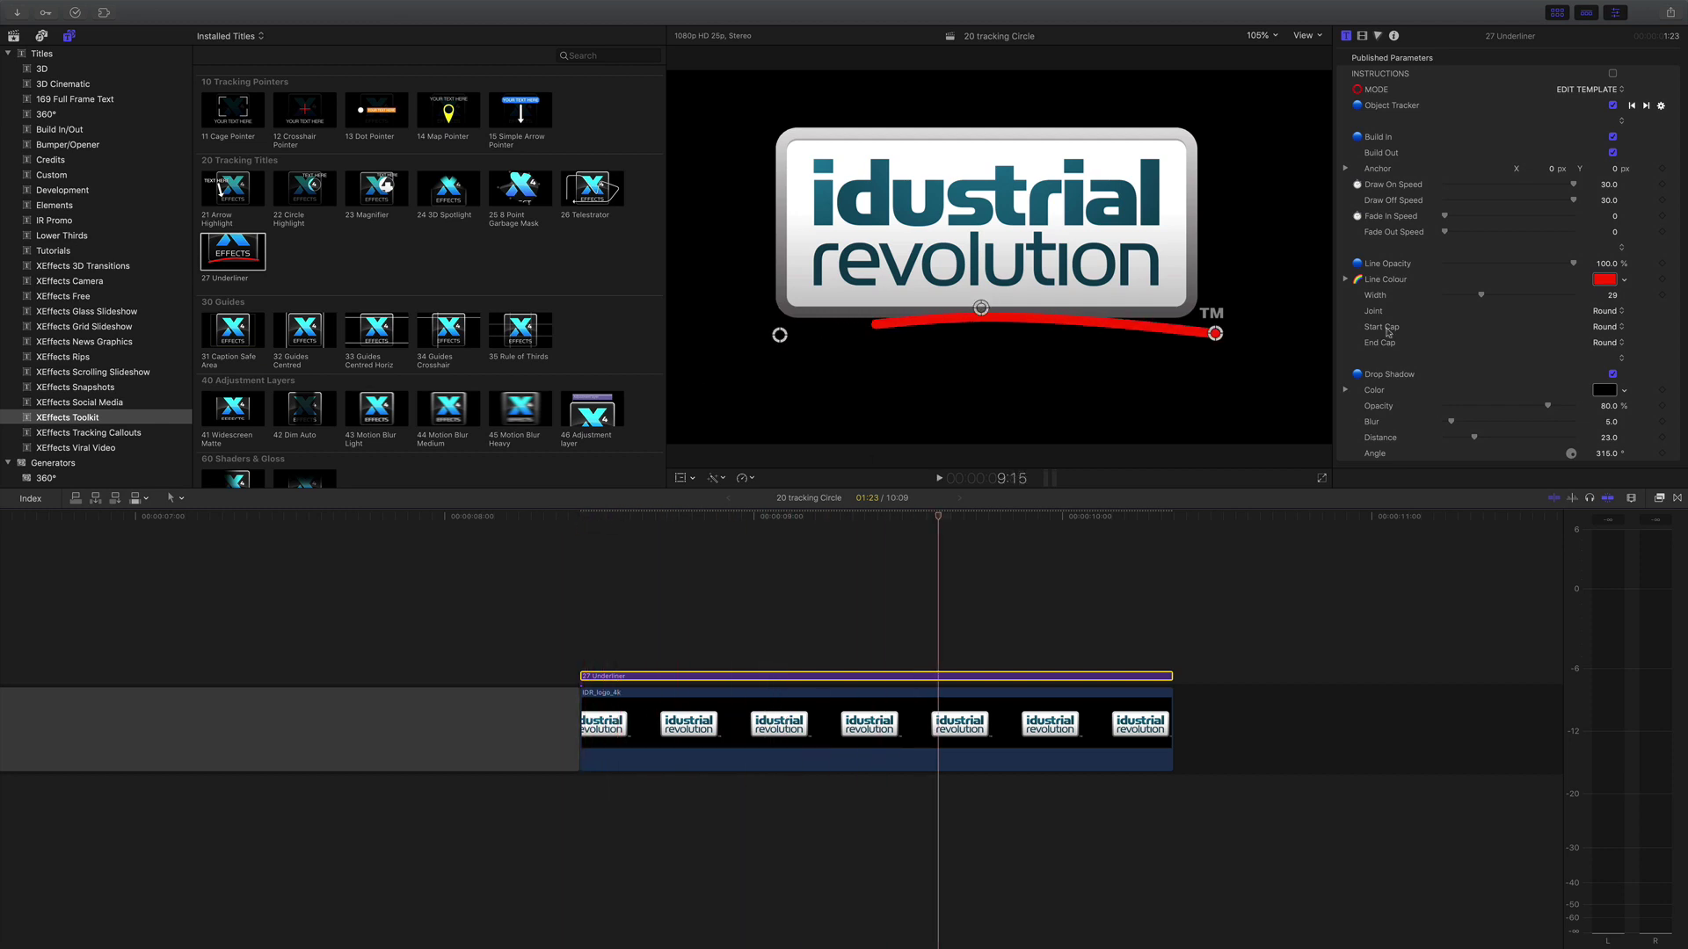
pyautogui.moveTo(1537, 187); pyautogui.dragTo(1482, 187)
pyautogui.press('space')
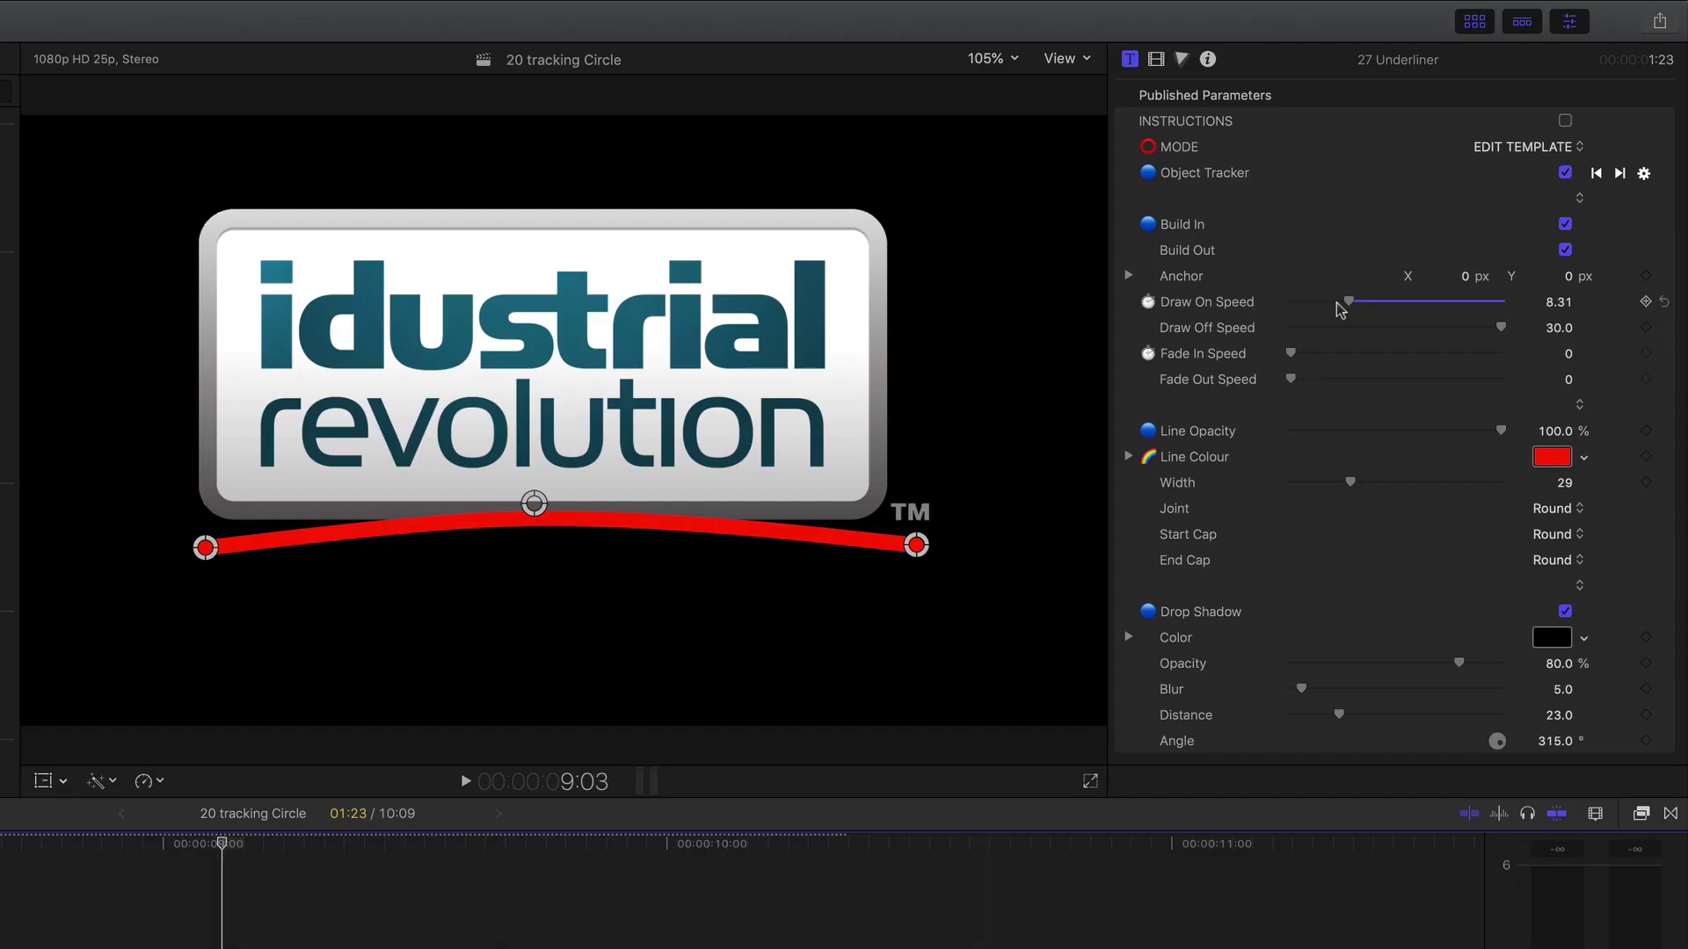
# Set the underline's Draw On and Draw Off Speed to 0 and preview the resulting fades.
pyautogui.moveTo(1472, 186); pyautogui.dragTo(1437, 193)
pyautogui.moveTo(1279, 315); pyautogui.dragTo(1248, 323)
pyautogui.moveTo(1367, 332)
pyautogui.mouseDown()
pyautogui.moveTo(1255, 343)
pyautogui.moveTo(1341, 354)
pyautogui.mouseUp()
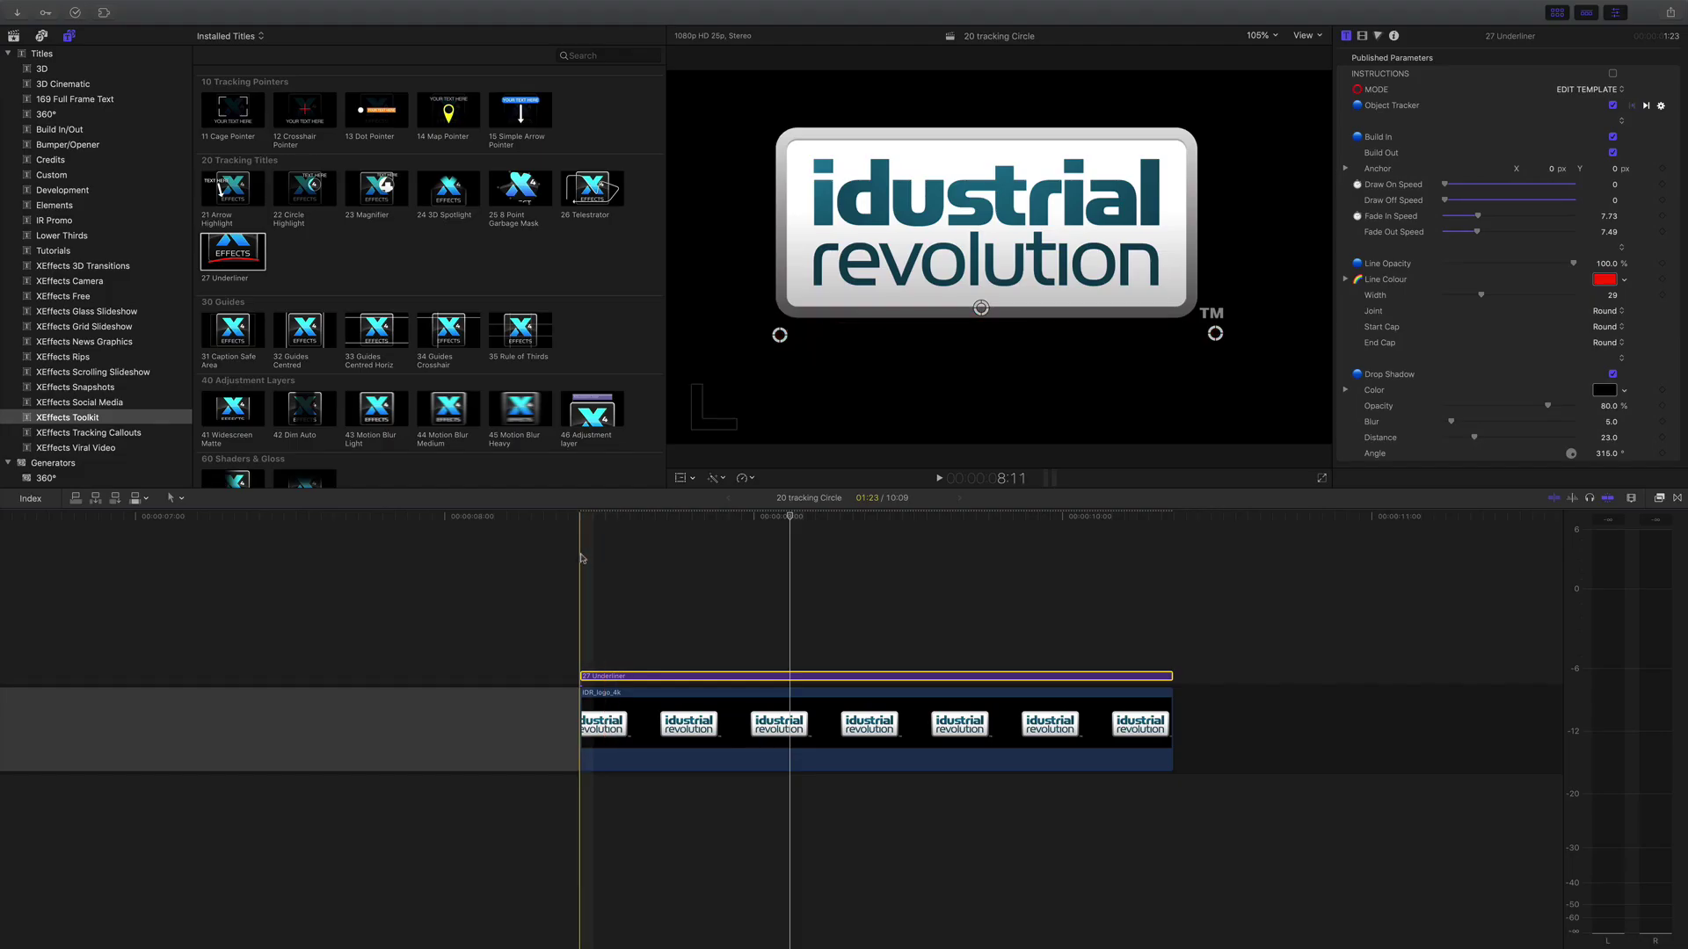
pyautogui.press('space')
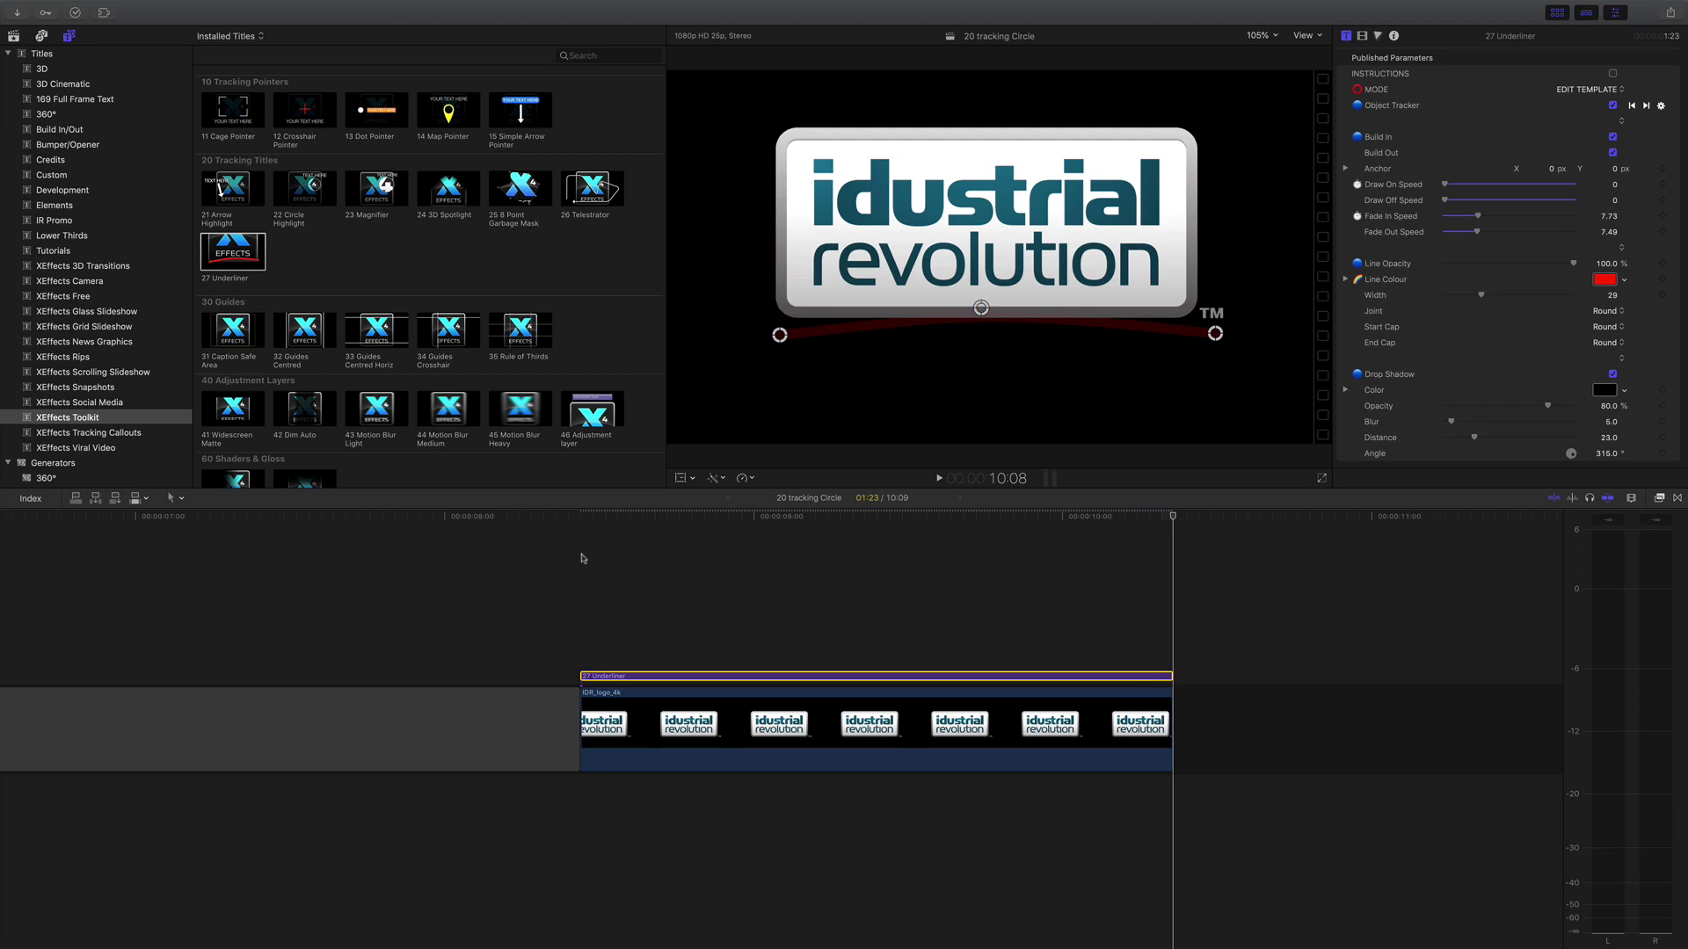
pyautogui.moveTo(862, 520); pyautogui.dragTo(829, 519)
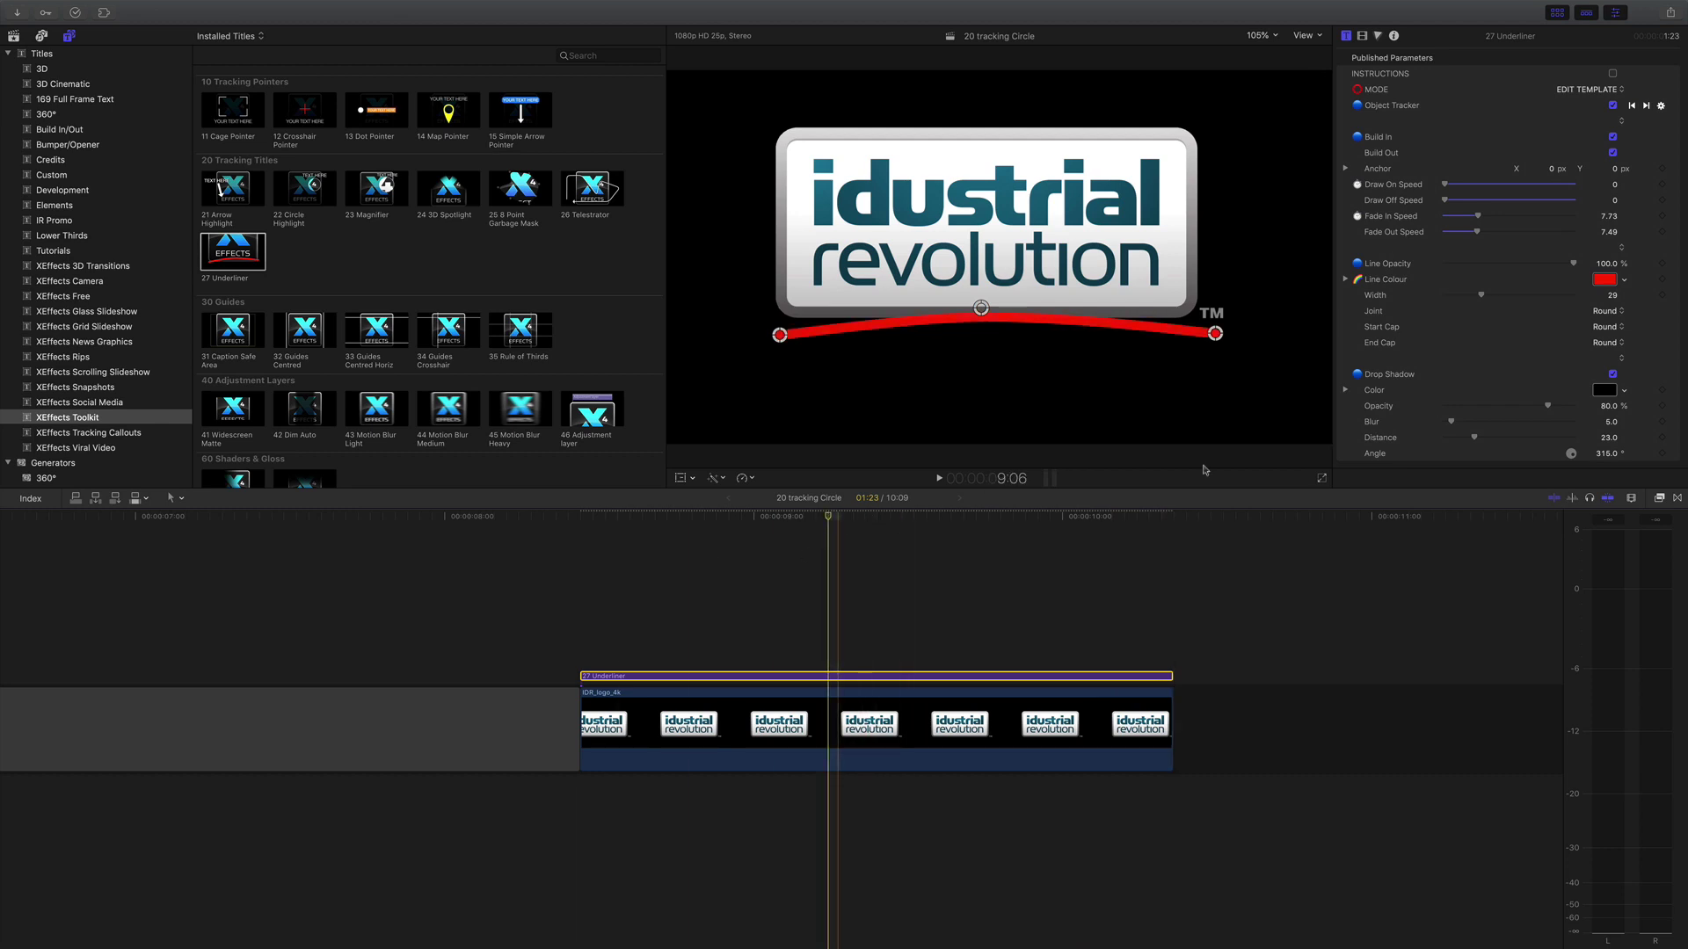
# Try an Arrow end cap on the underline, then set it back to Round.
pyautogui.scroll(-1, 1496, 314)
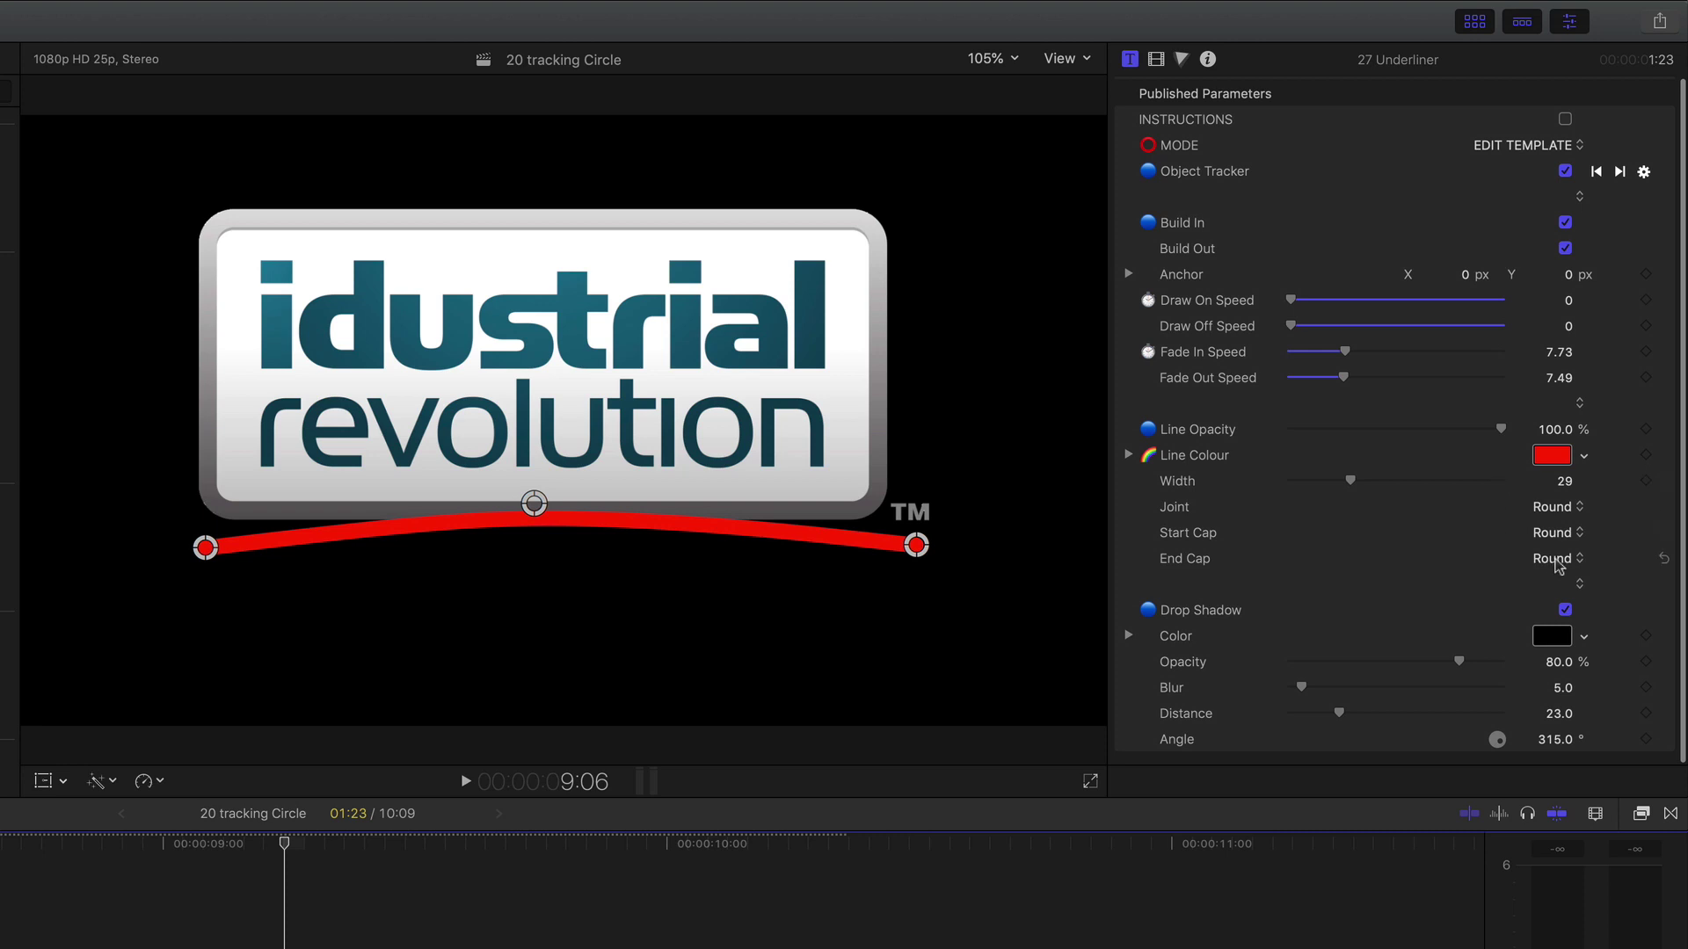
pyautogui.click(1553, 560)
pyautogui.click(1556, 603)
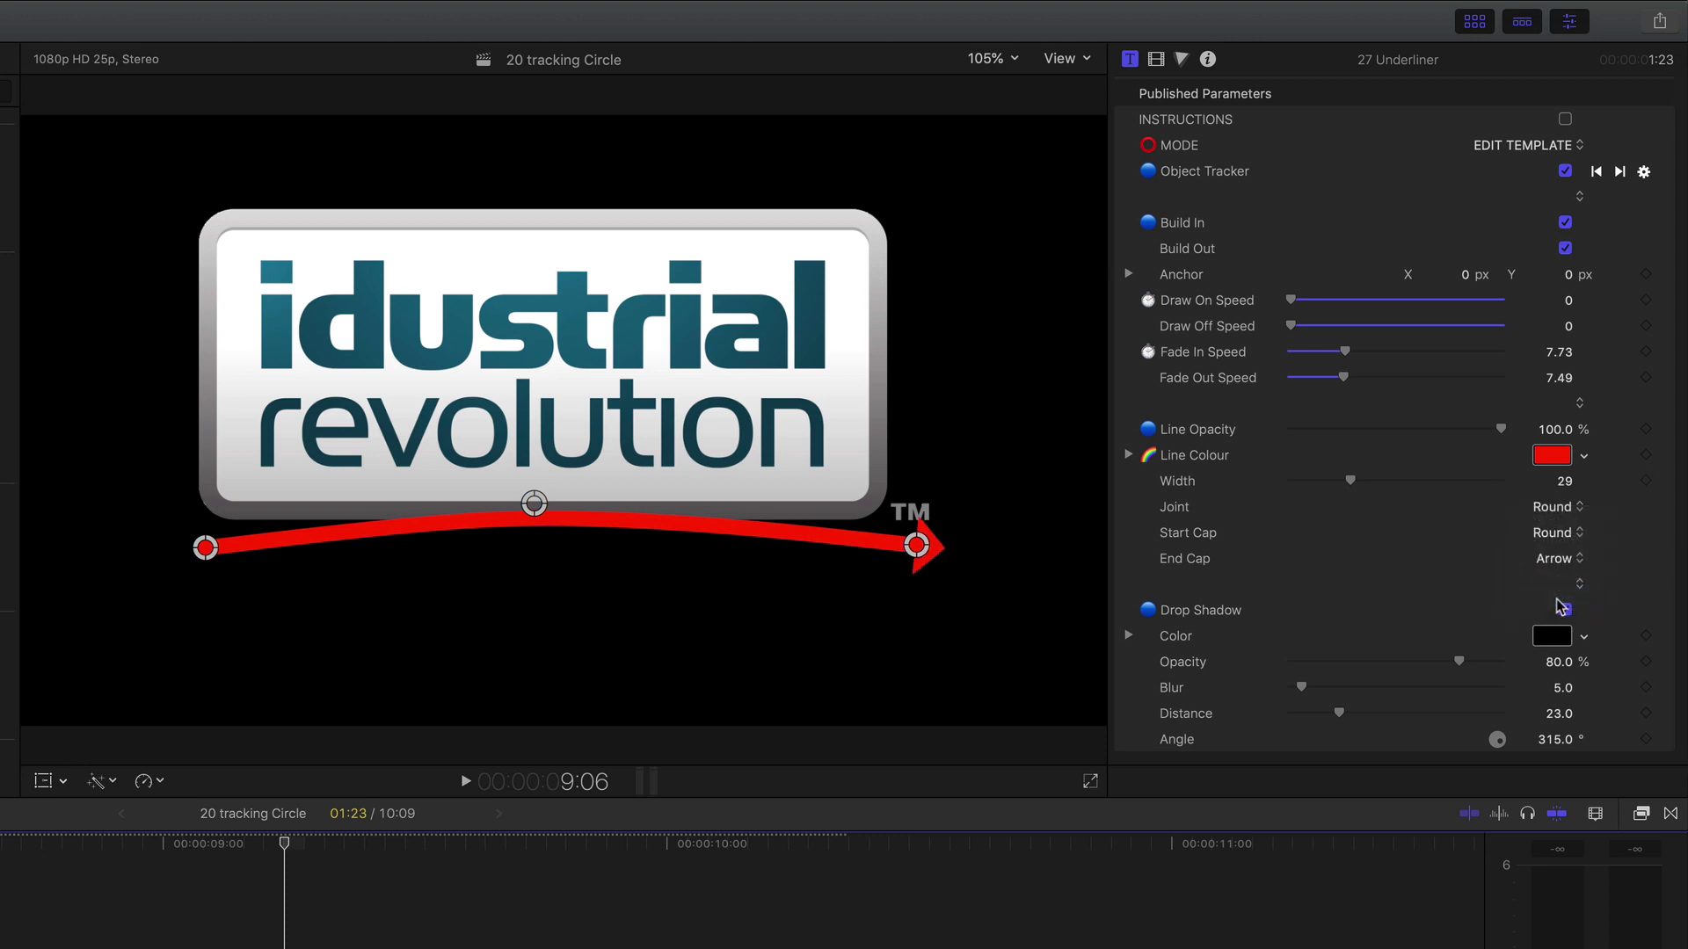
pyautogui.click(1554, 559)
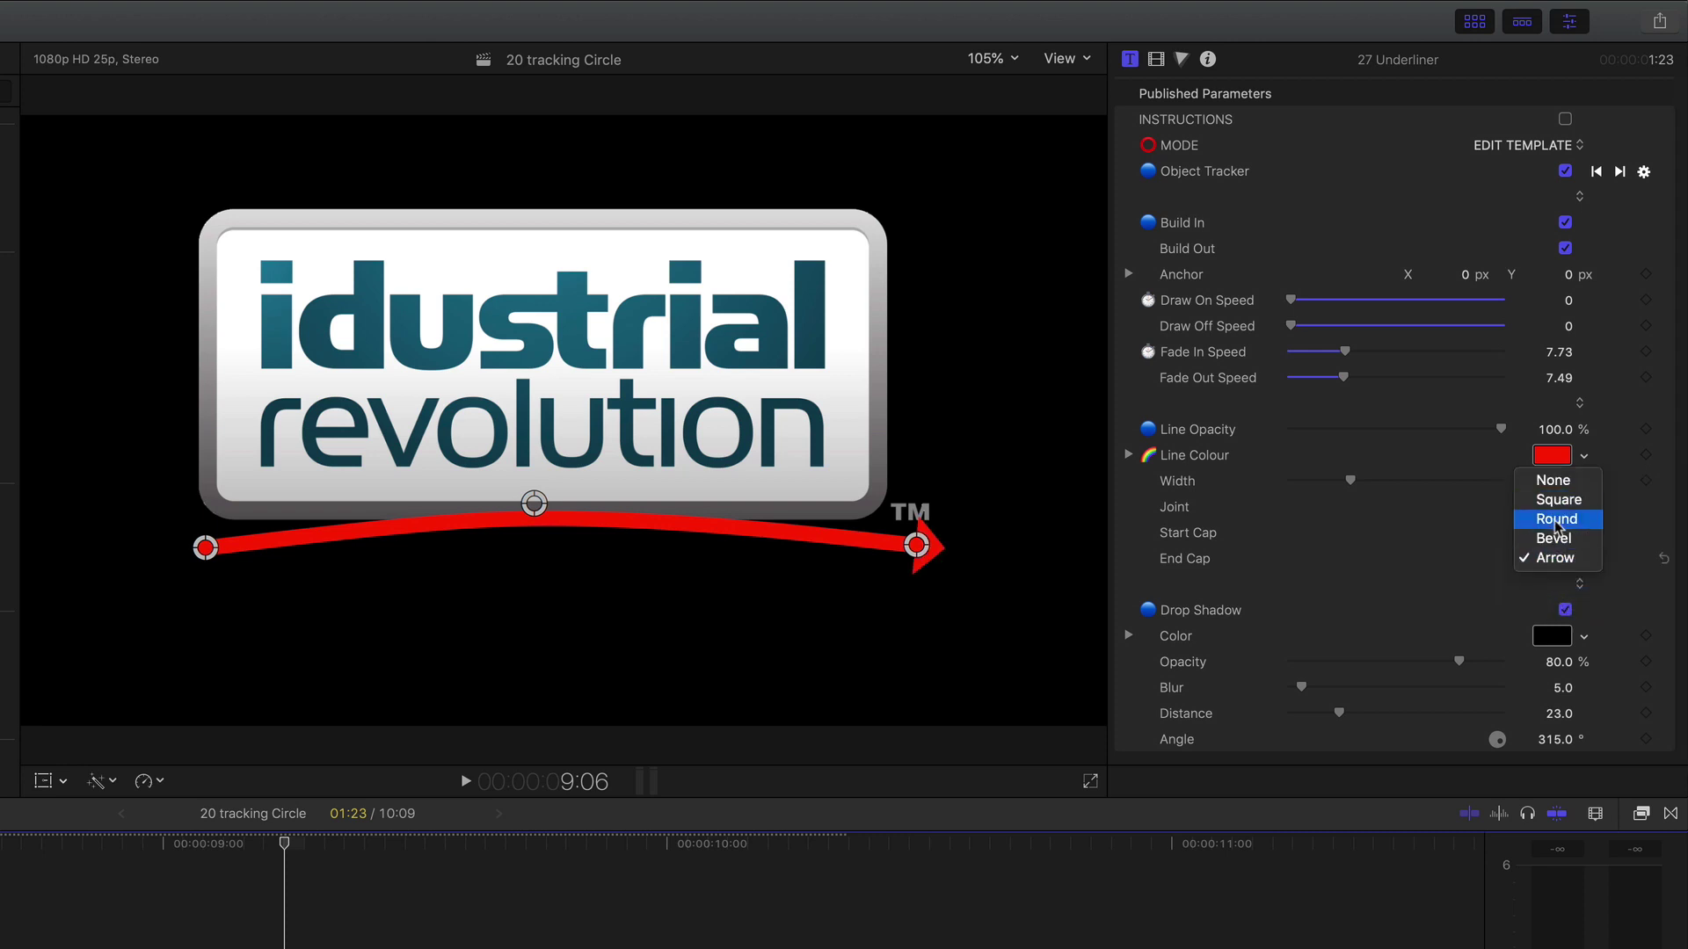
pyautogui.click(1555, 521)
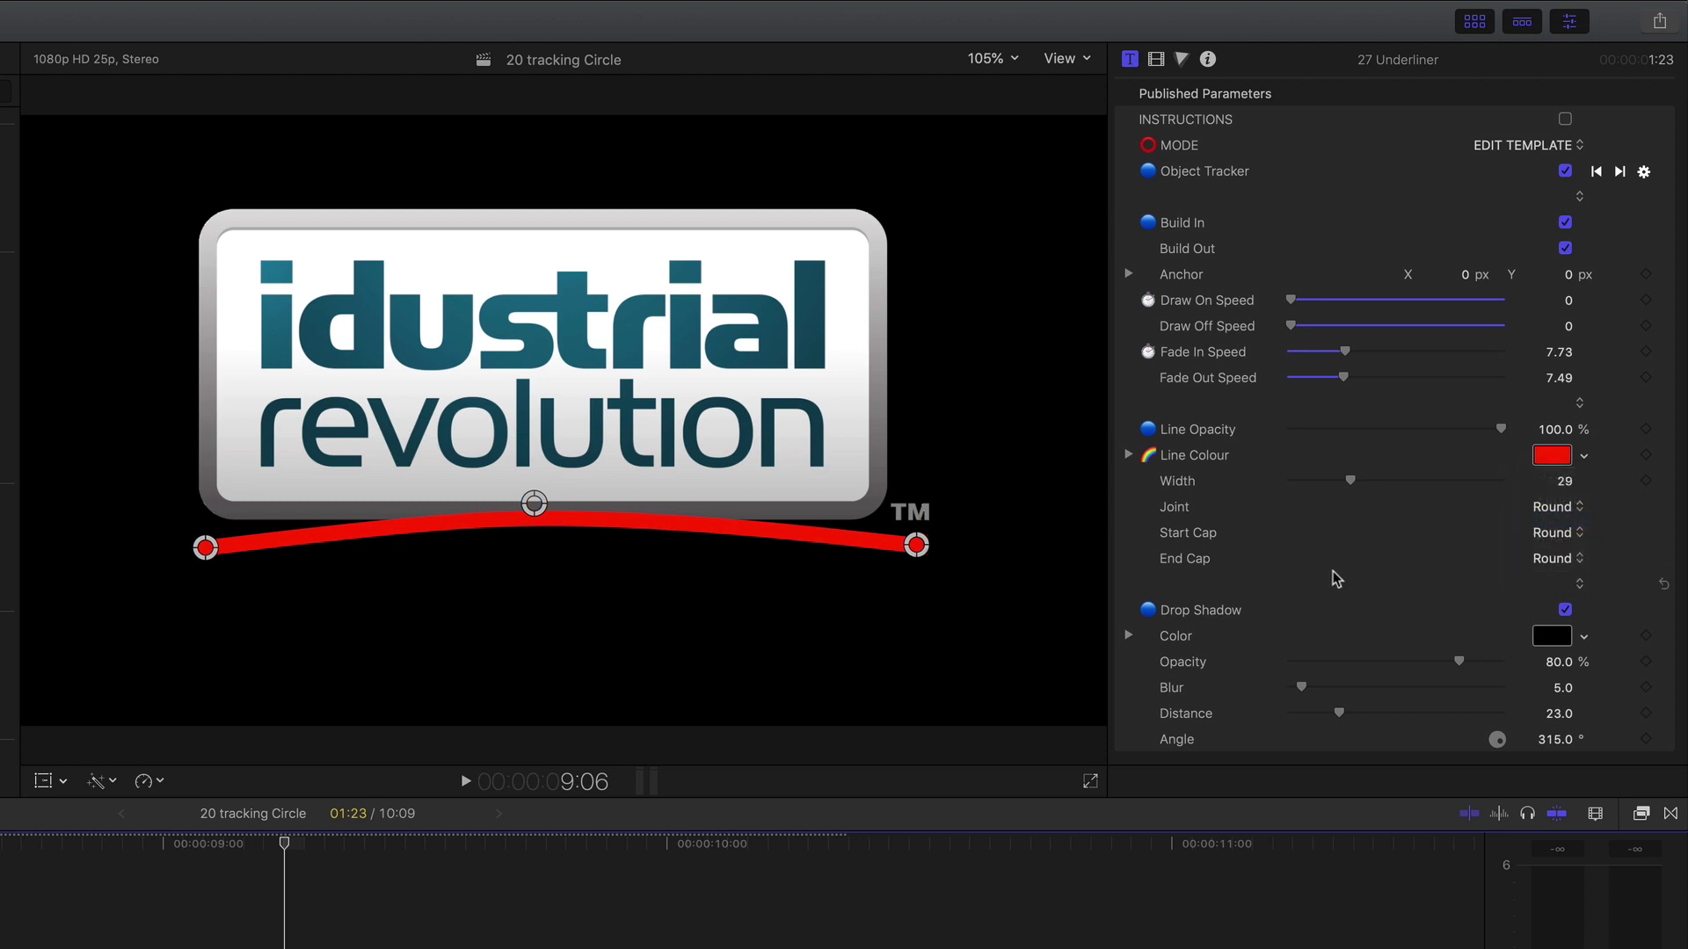